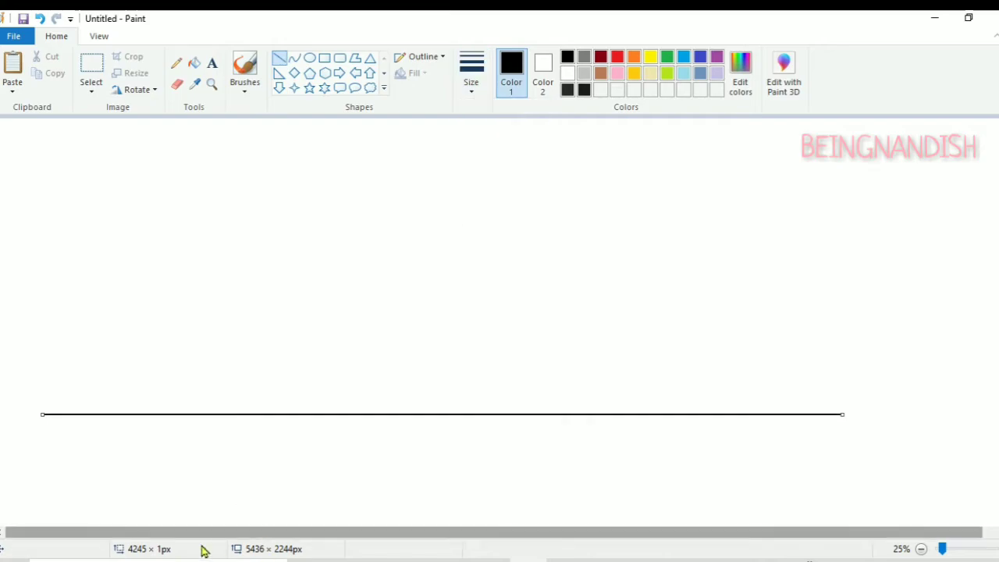
- Paste the copied wheel image and place it above the front part of the ground line
key("ctrl+v")
left_click_drag(140, 152, 366, 270)
- Draw a thick black wheel arch over the wheel as two bent curves, one for each half
left_click(293, 59)
left_click(99, 37)
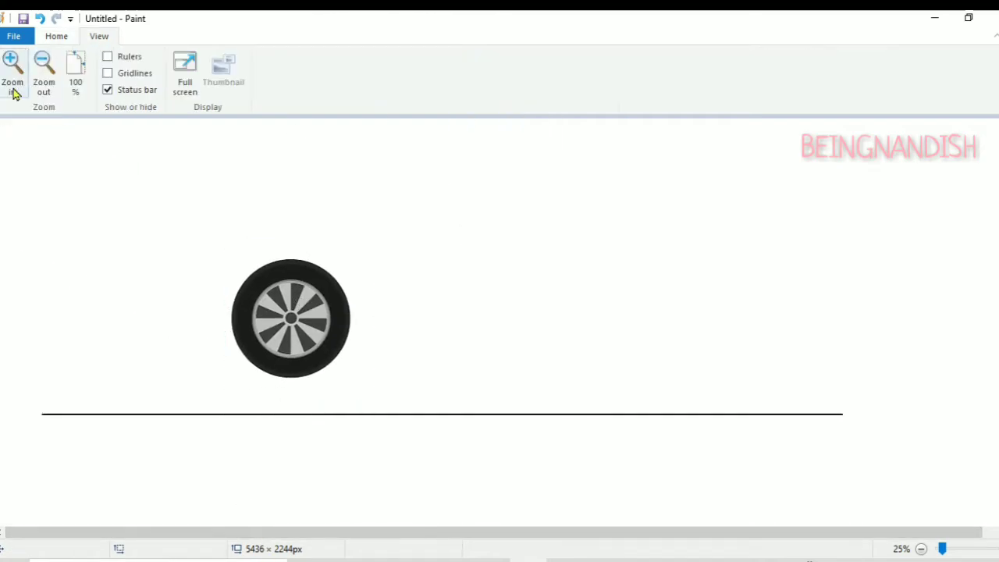
left_click(14, 88)
left_click_drag(286, 178, 413, 198)
left_click_drag(430, 255, 428, 256)
left_click(352, 198)
left_click_drag(287, 178, 145, 323)
left_click_drag(200, 182, 155, 227)
- Draw a thinner outer arch around the thick wheel arch as two bent curves meeting at its peak
left_click(58, 36)
left_click(463, 77)
left_click(471, 145)
left_click_drag(291, 164, 444, 324)
mouse_move(409, 192)
left_mouse_down()
mouse_move(416, 172)
mouse_move(431, 191)
left_mouse_up()
left_click(472, 76)
left_click(481, 142)
left_click(292, 165)
mouse_move(292, 164)
left_mouse_down()
mouse_move(230, 174)
mouse_move(134, 293)
mouse_move(185, 169)
mouse_move(152, 214)
left_mouse_up()
left_click_drag(134, 230, 135, 232)
left_click_drag(214, 164, 216, 164)
- Erase the uneven joint at the peak of the outer arch and bridge it with a short straight line
left_click(99, 36)
left_click(13, 69)
left_click(56, 35)
left_click(177, 84)
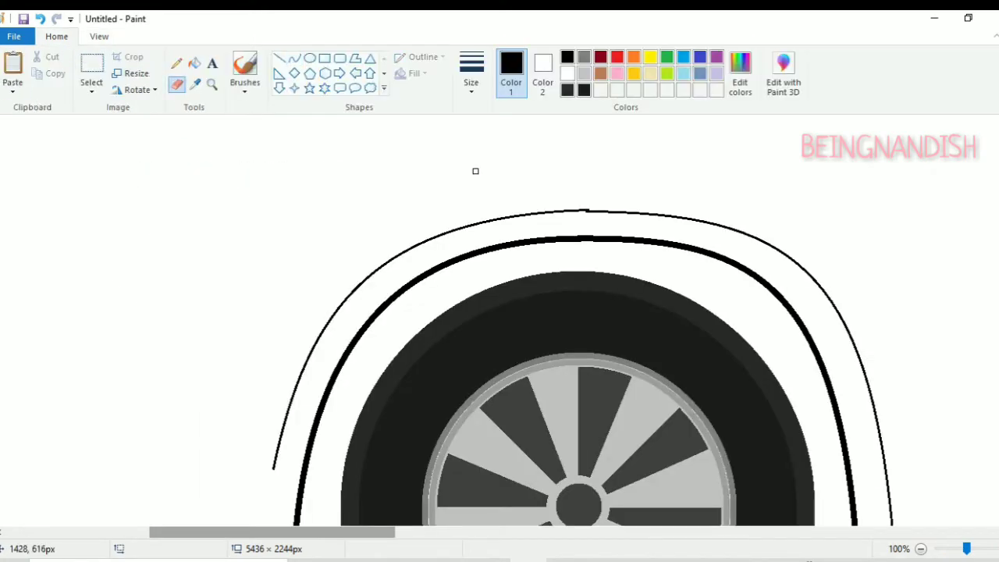
left_click(279, 58)
left_click_drag(535, 211, 613, 212)
- Connect both lower ends of the thick arch to the tire with short straight lines
left_click(99, 36)
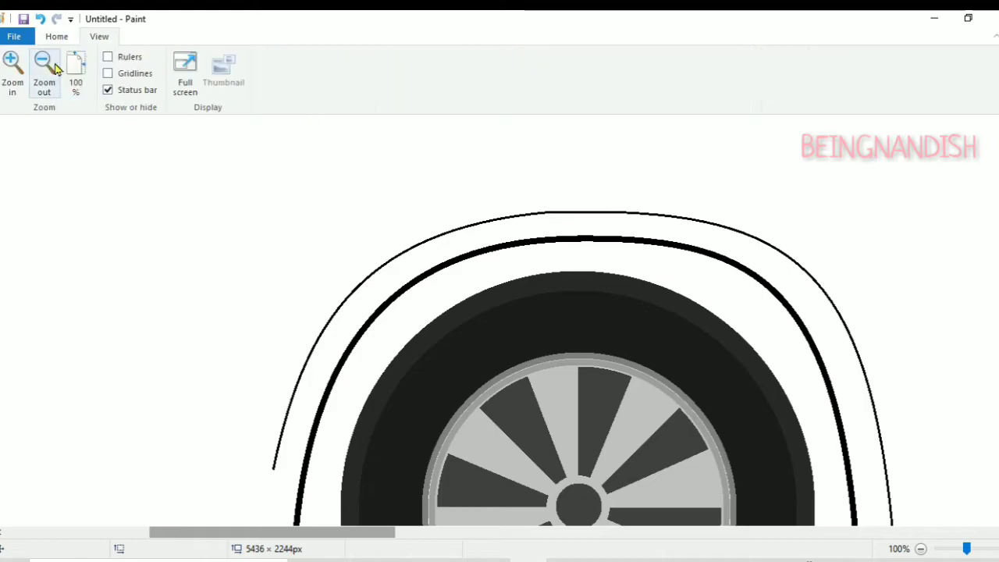
left_click(43, 69)
left_click(56, 36)
left_click_drag(146, 315, 167, 315)
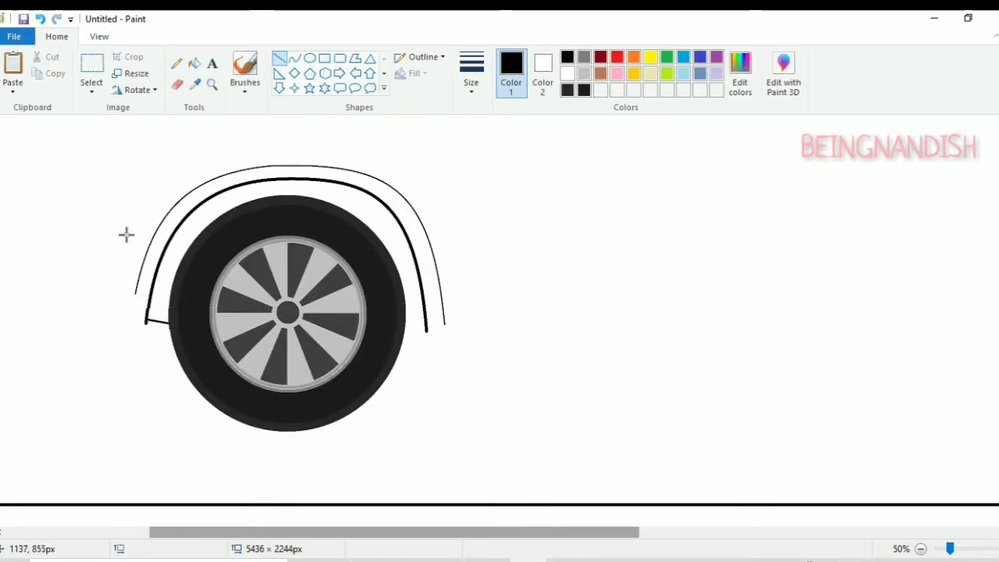
left_click_drag(404, 323, 427, 323)
- Select the wheel together with its arches and move it down onto the front end of the ground line
left_click(99, 36)
left_click(43, 69)
left_click(56, 36)
left_click(94, 67)
left_click_drag(183, 182, 368, 362)
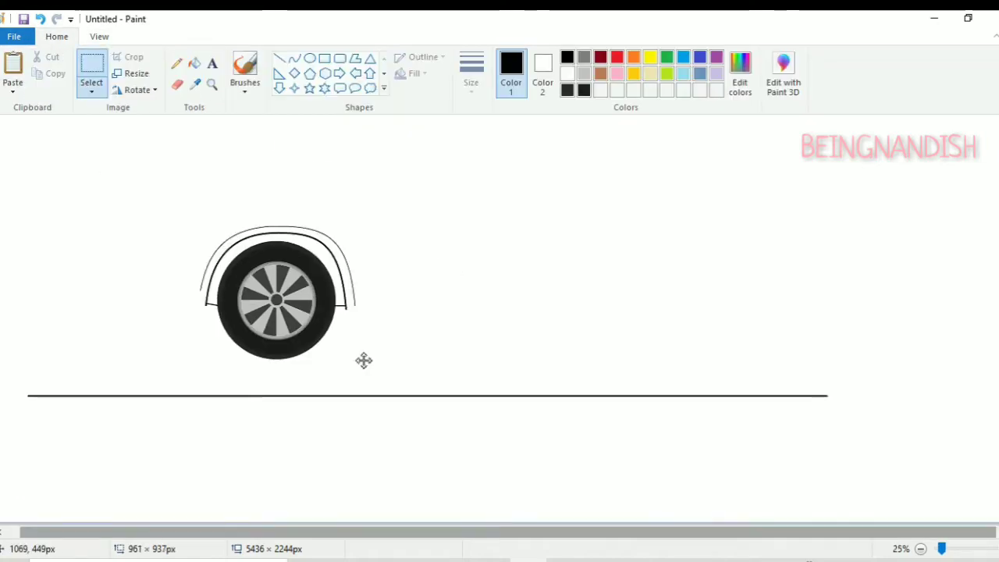
left_click_drag(294, 267, 241, 301)
- Duplicate the wheel with its arches and place the copy on the ground line as the rear wheel
right_click(241, 300)
left_click(269, 327)
right_click(337, 227)
left_click(365, 273)
left_click_drag(109, 235, 655, 333)
- Draw a straight underbody line about 1473 px long between the two wheel arches with the thickest line size
left_click(279, 59)
left_click(471, 75)
left_click(479, 208)
left_click_drag(291, 342, 568, 357)
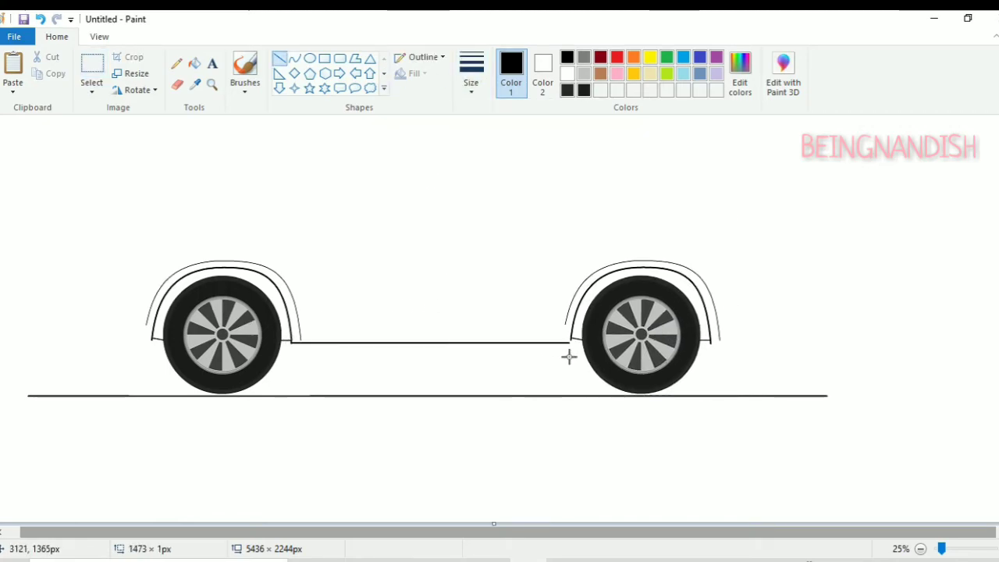
- Draw the curved hood line above the front wheel, rounded at the nose, about 1069 × 369 px
left_click(294, 58)
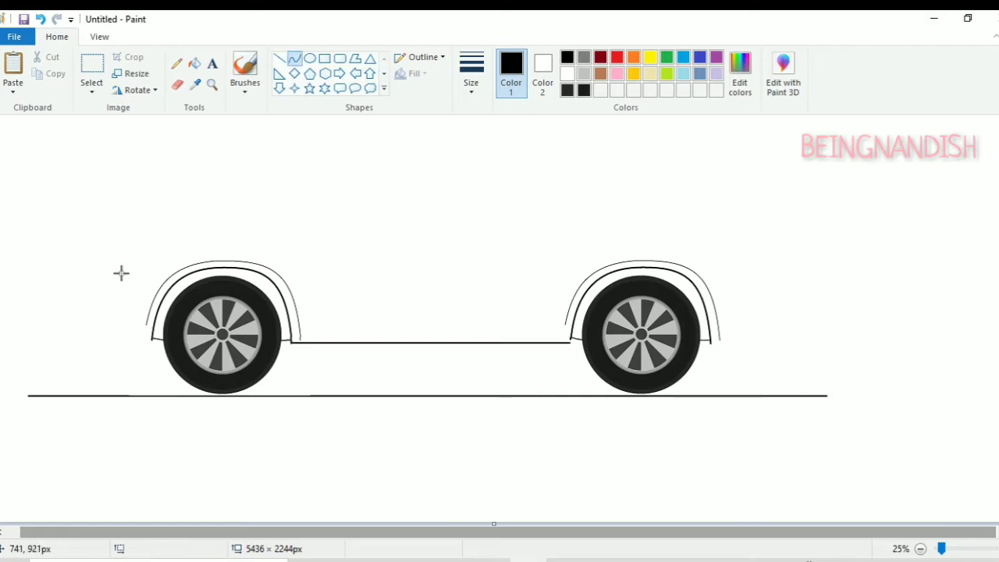
left_click_drag(120, 275, 312, 208)
left_click_drag(137, 226, 112, 241)
left_click(131, 228)
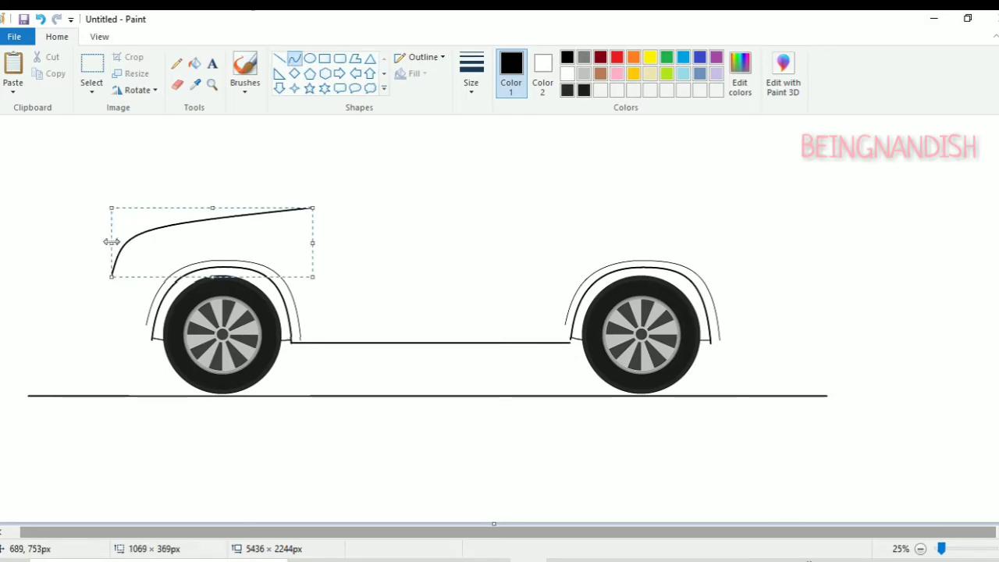
left_click(219, 156)
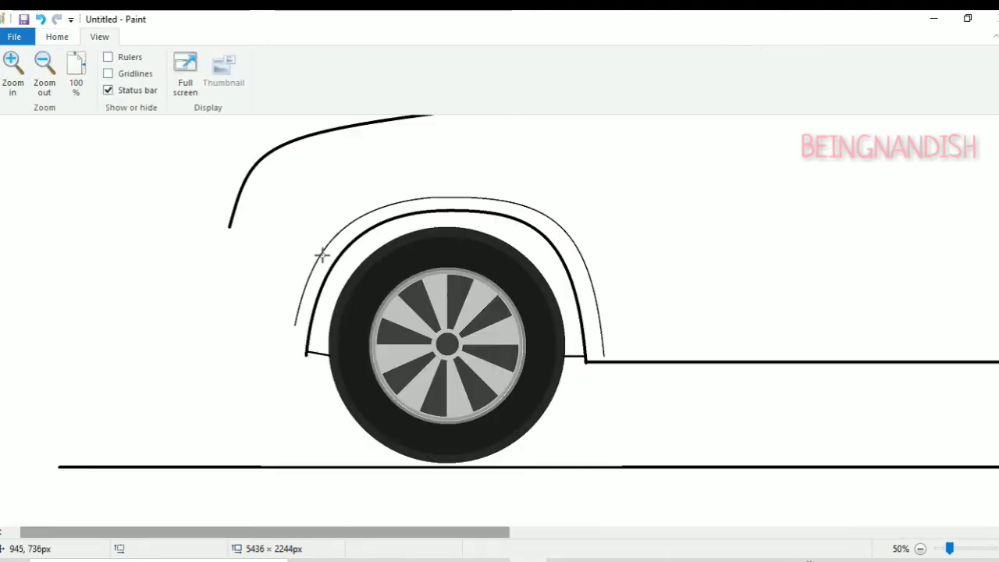
- Draw the front bumper outline with connected curves from the hood's front end down to the front wheel arch
left_click_drag(229, 229, 211, 255)
left_click(60, 41)
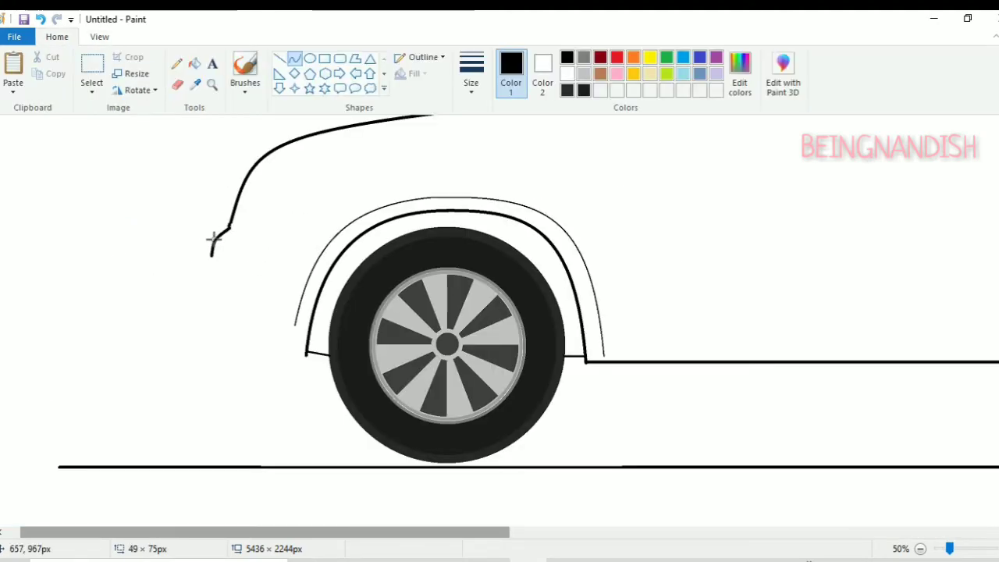
left_click(209, 301)
left_click(209, 301)
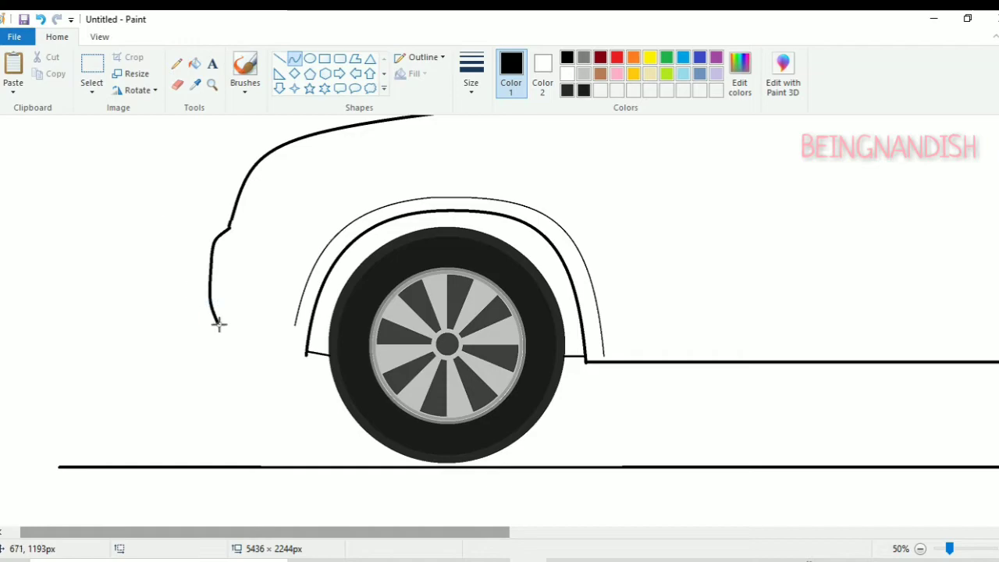
left_click_drag(218, 323, 307, 369)
left_click(230, 347)
left_click(279, 59)
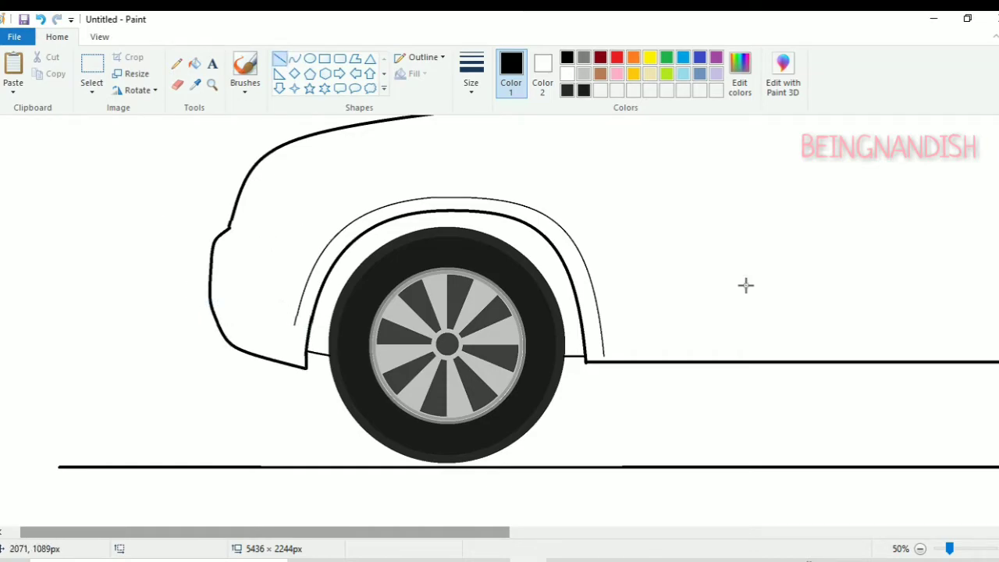
- Outline a pointed headlight at the car's nose, just below the hood line
scroll(745, 285, "up", 2)
left_click_drag(230, 330, 332, 271)
left_click(294, 59)
left_click(303, 294)
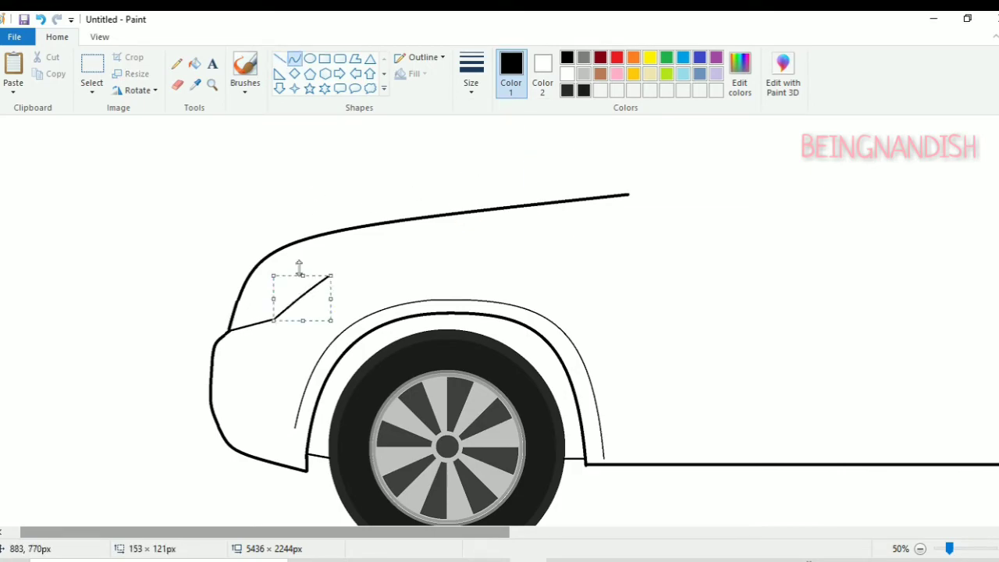
left_click(351, 261)
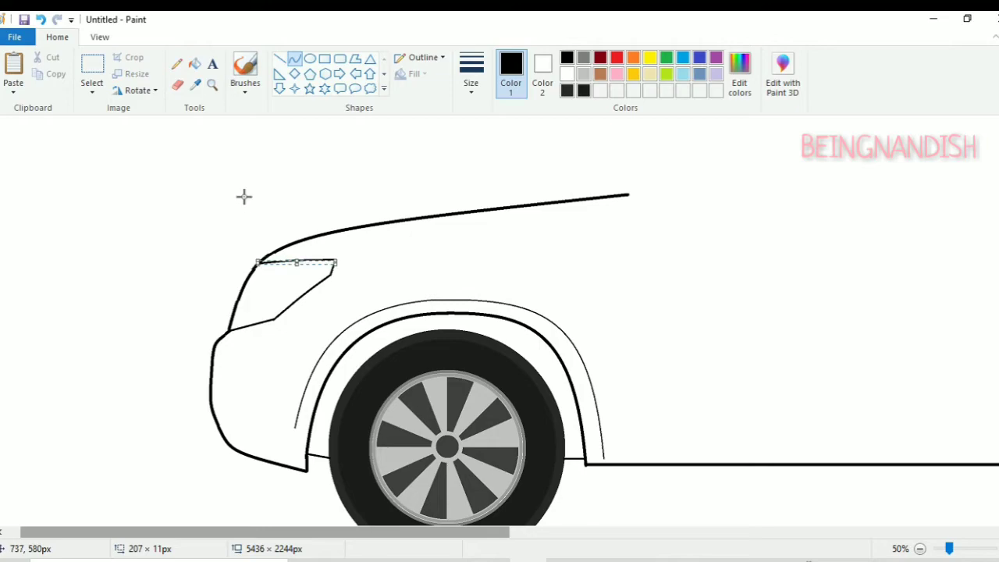
- Erase the headlight's top edge and its rear corner
left_click(99, 36)
left_click(44, 68)
left_click(11, 74)
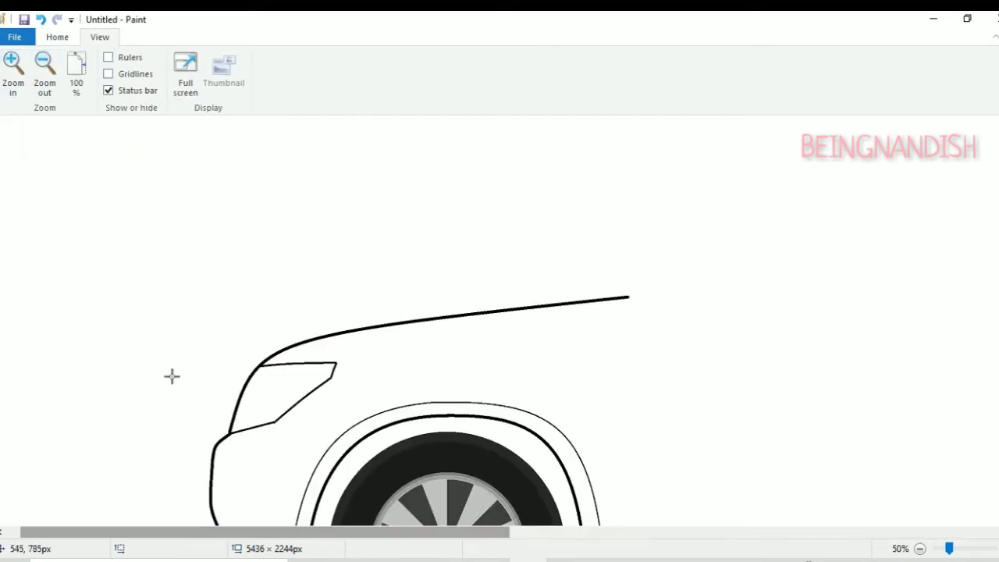
scroll(172, 374, "down", 2)
left_click(56, 37)
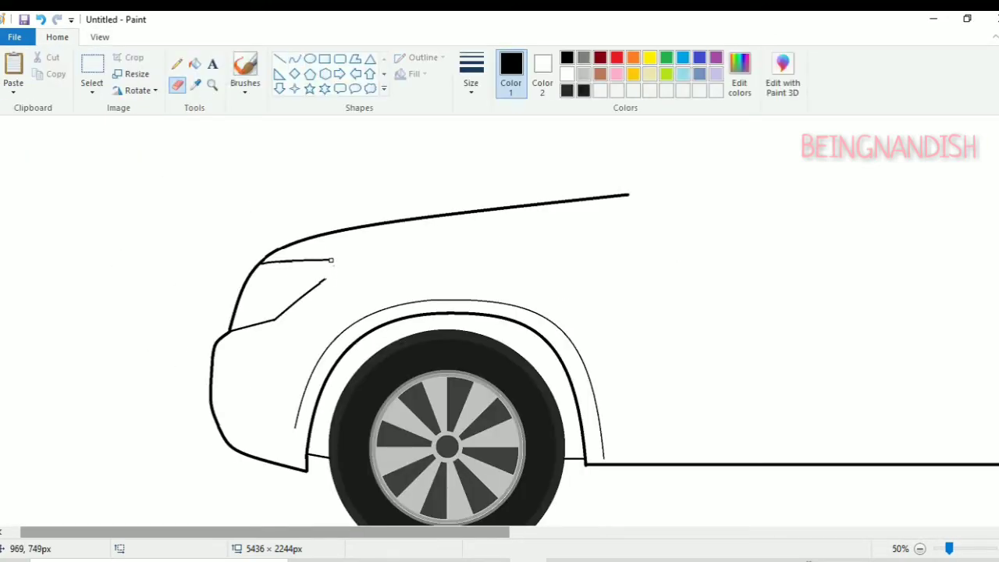
left_click_drag(330, 259, 322, 259)
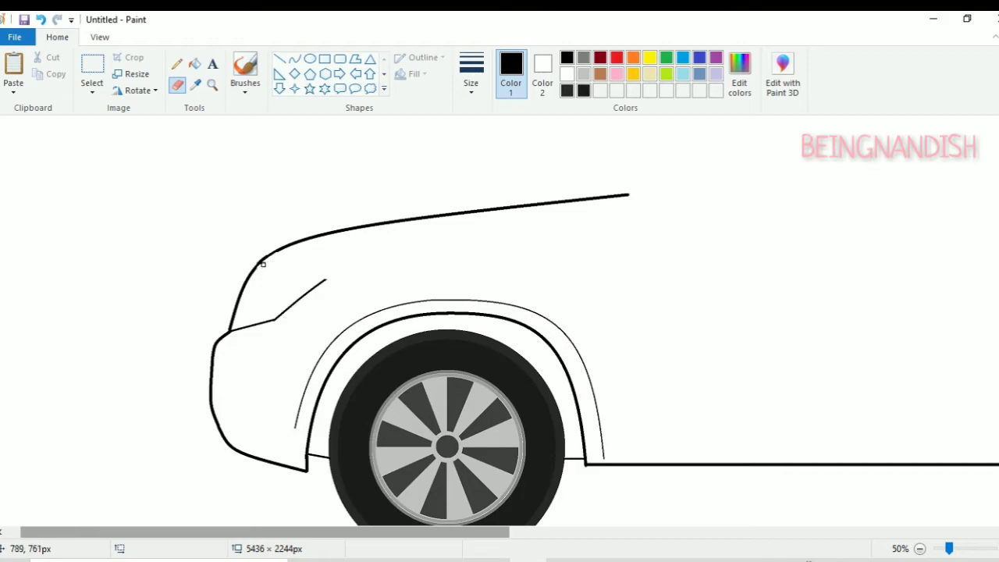
- Redraw the headlight's top edge as a straight line and close its rear corner with a short slanted line
left_click(279, 59)
left_click(294, 59)
left_click_drag(330, 266, 325, 275)
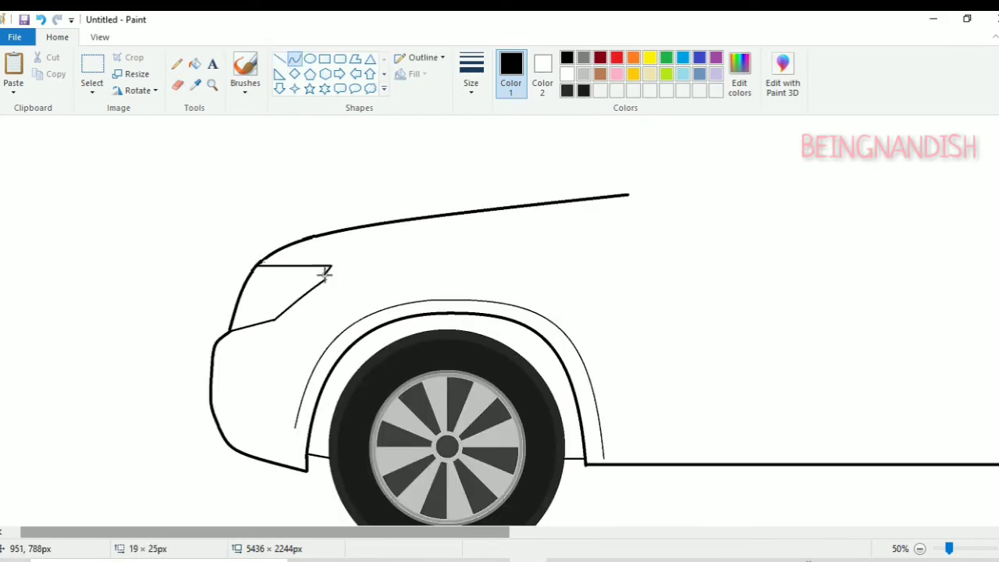
left_click(41, 20)
left_click(99, 37)
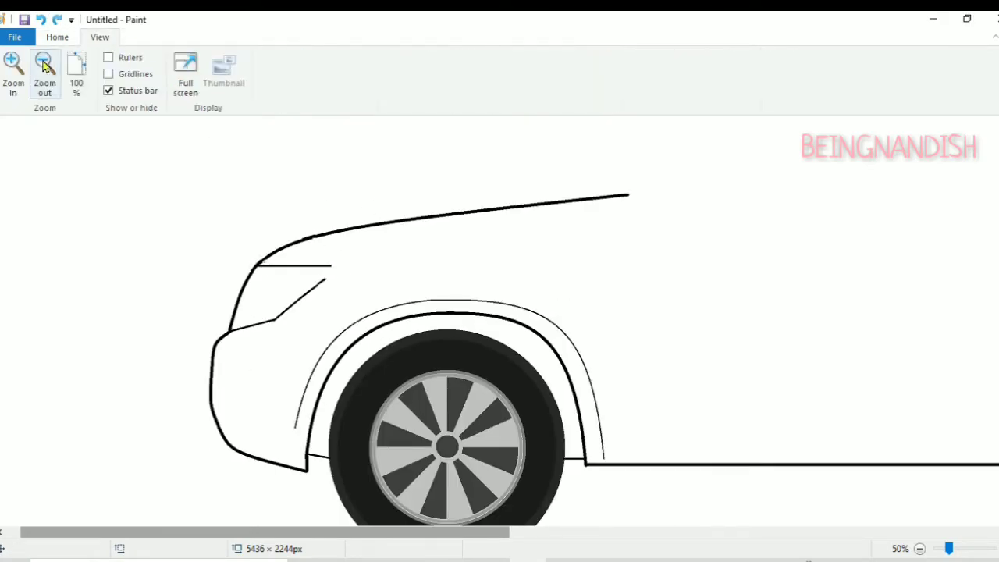
left_click(14, 70)
left_click(58, 37)
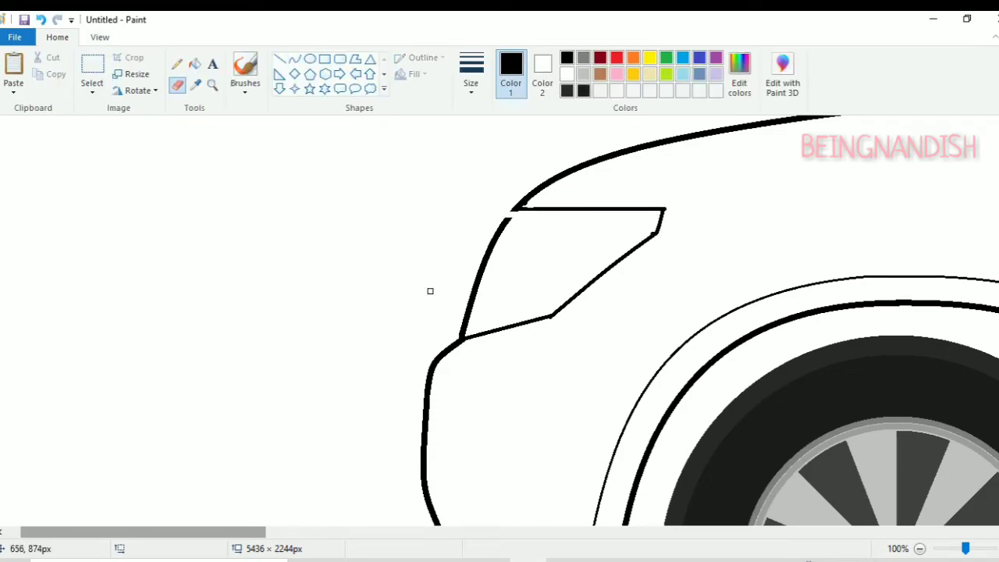
- Undo the last eraser stroke and redraw the headlight's front edge as a thinner curve
key("ctrl+z")
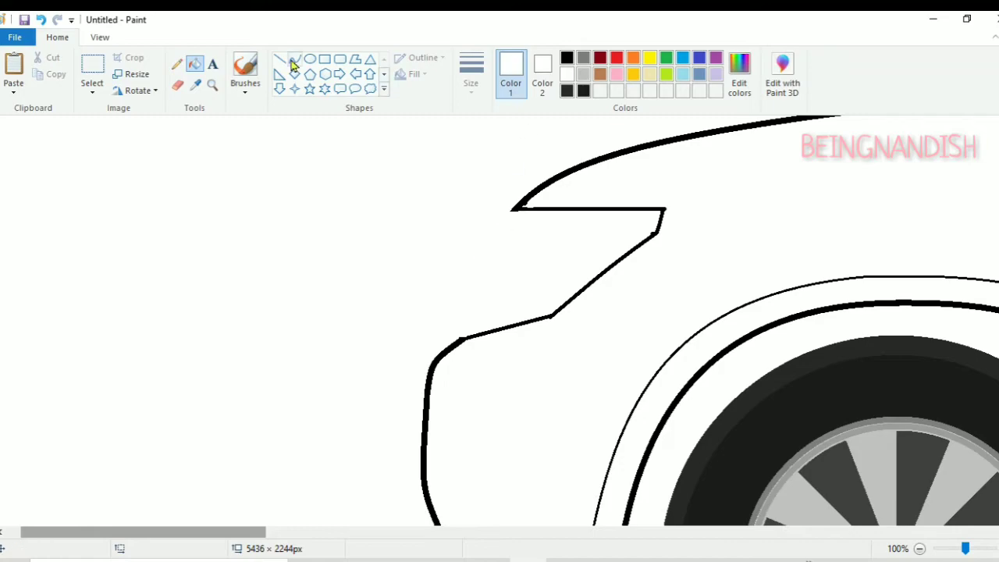
left_click(294, 59)
left_click_drag(513, 209, 506, 238)
- Erase the rear tip of the hood line to shorten it
left_click(100, 38)
left_click(20, 78)
left_click(43, 82)
left_click(43, 82)
left_click(43, 82)
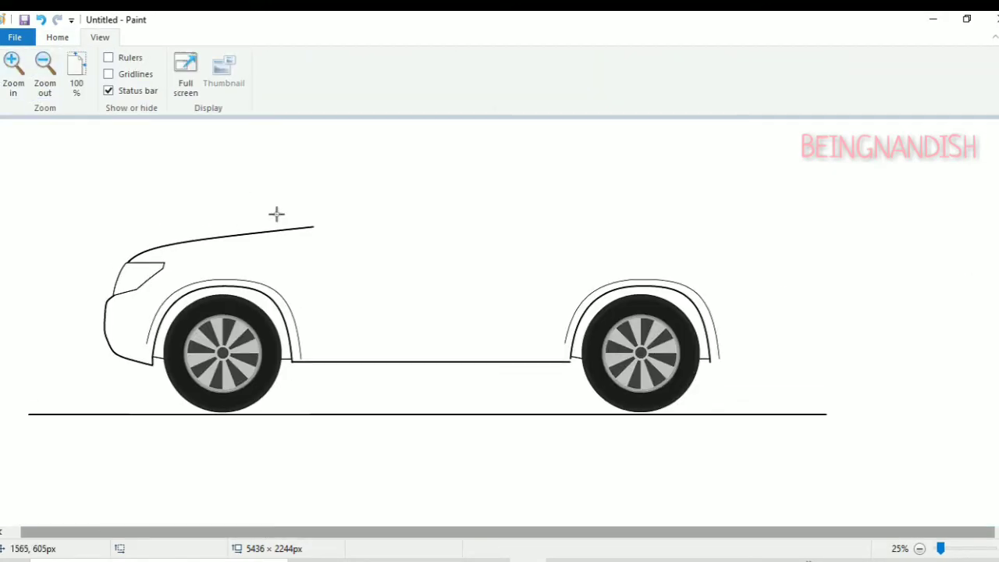
left_click(62, 38)
left_click(178, 85)
left_click_drag(314, 227, 311, 227)
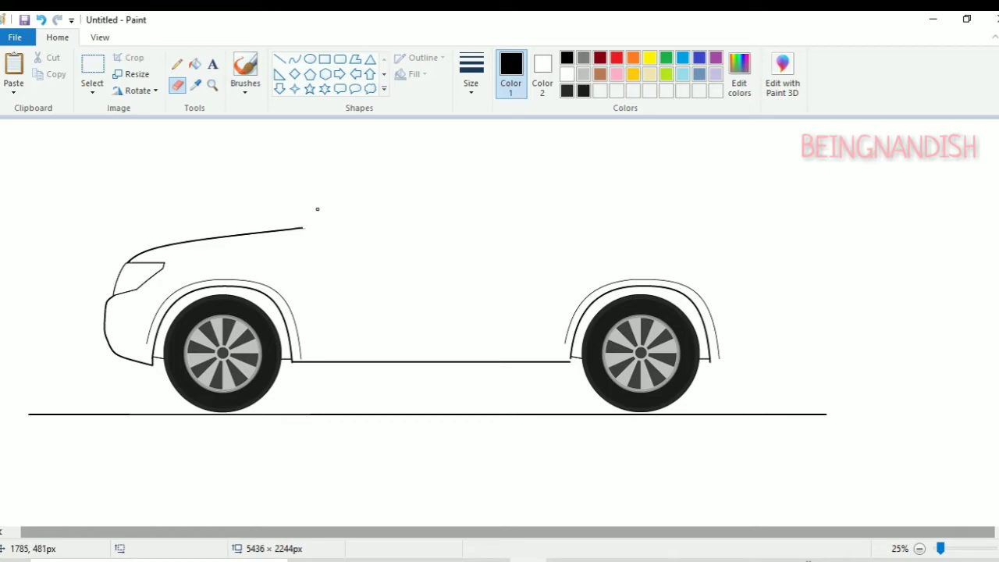
- Draw the windshield curve from the hood's rear end up to the roof and extend it with a straight roof line
left_click(294, 59)
left_click_drag(329, 217, 472, 155)
left_click_drag(416, 175, 413, 158)
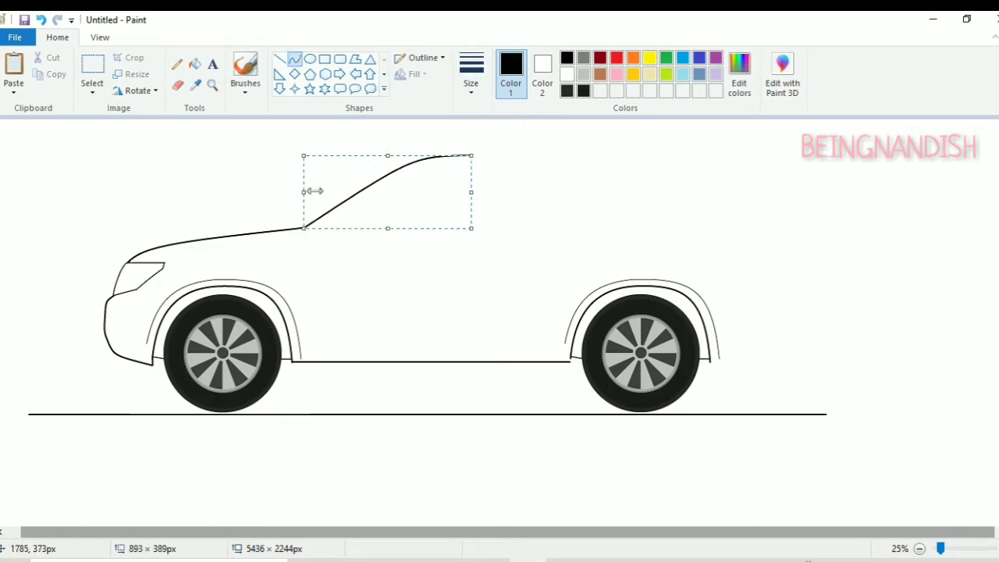
left_click_drag(471, 191, 464, 191)
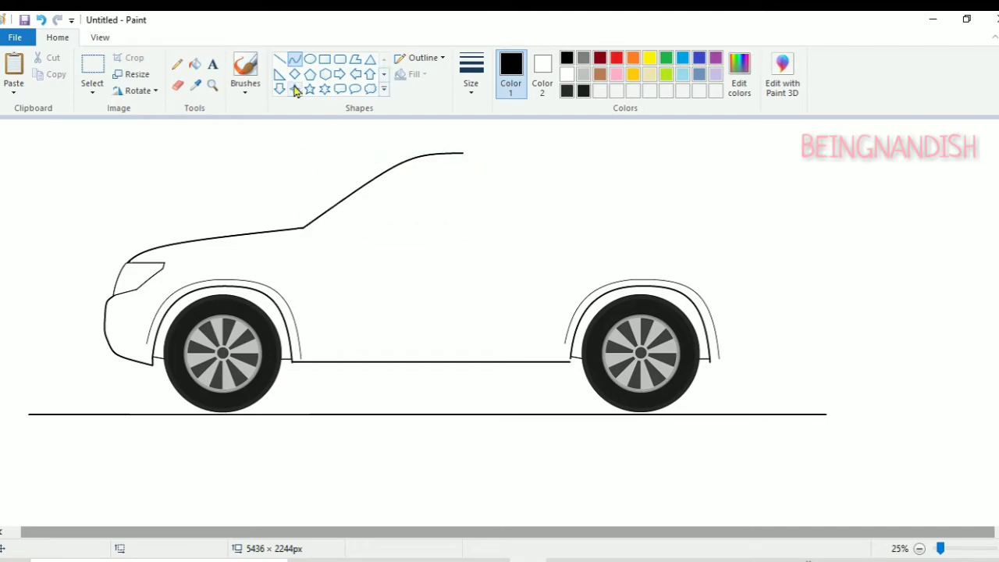
left_click(280, 58)
left_click_drag(457, 154, 731, 164)
- Draw a thinner curved window frame line just inside the windshield curve, running parallel to it up to the roof
left_click(470, 78)
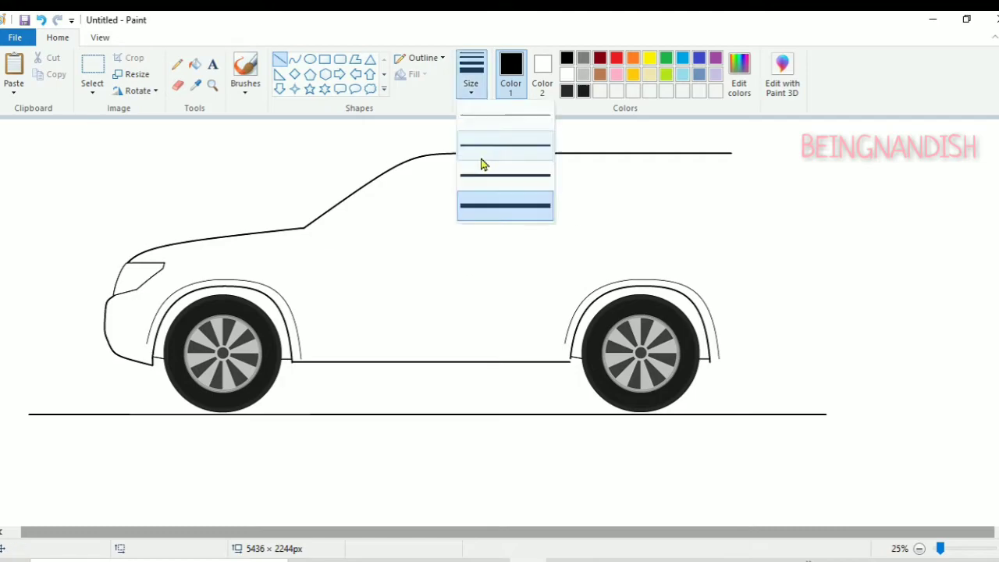
left_click(479, 165)
left_click_drag(316, 230, 453, 161)
key("ctrl+z")
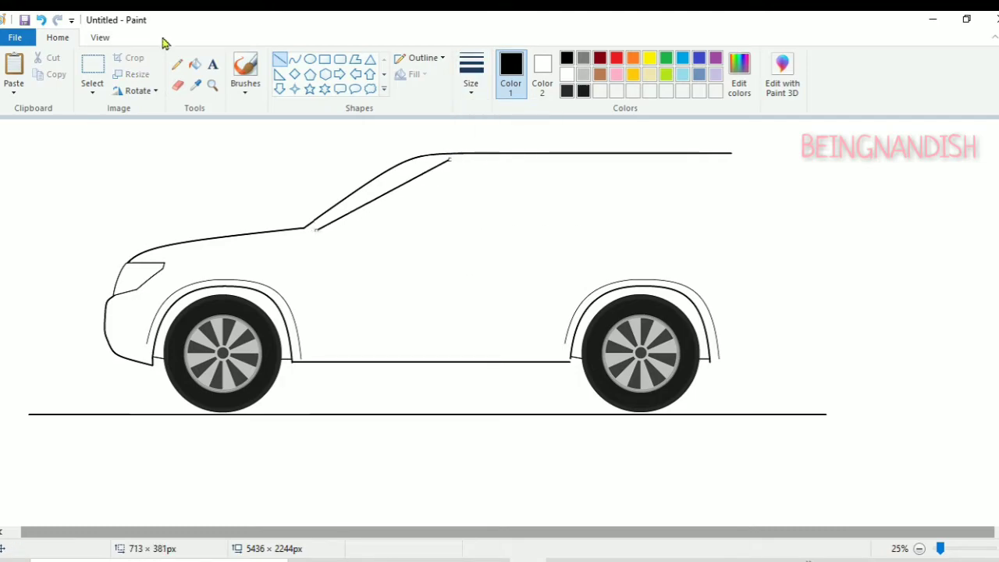
left_click(295, 59)
left_click_drag(319, 230, 452, 161)
mouse_move(435, 165)
left_mouse_down()
mouse_move(419, 161)
mouse_move(424, 180)
left_mouse_up()
left_click_drag(459, 195, 464, 197)
left_click_drag(410, 198, 402, 200)
left_click(515, 200)
- Draw a straight line about 1265 px long just below the roof and a window sill line about 2103 px long
left_click(101, 39)
left_click(28, 91)
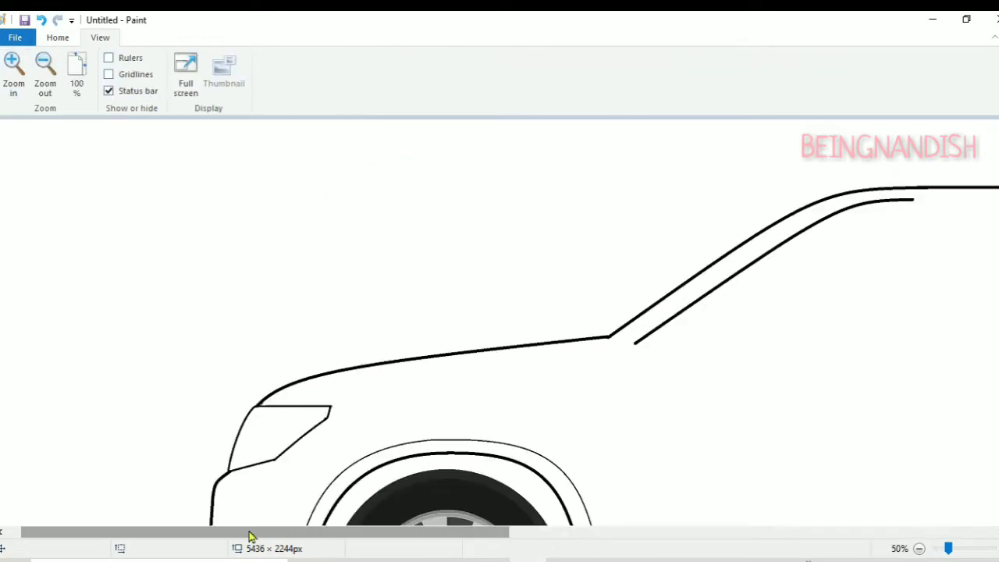
left_click_drag(247, 535, 526, 535)
left_click(57, 37)
left_click(279, 59)
left_click_drag(336, 201, 797, 212)
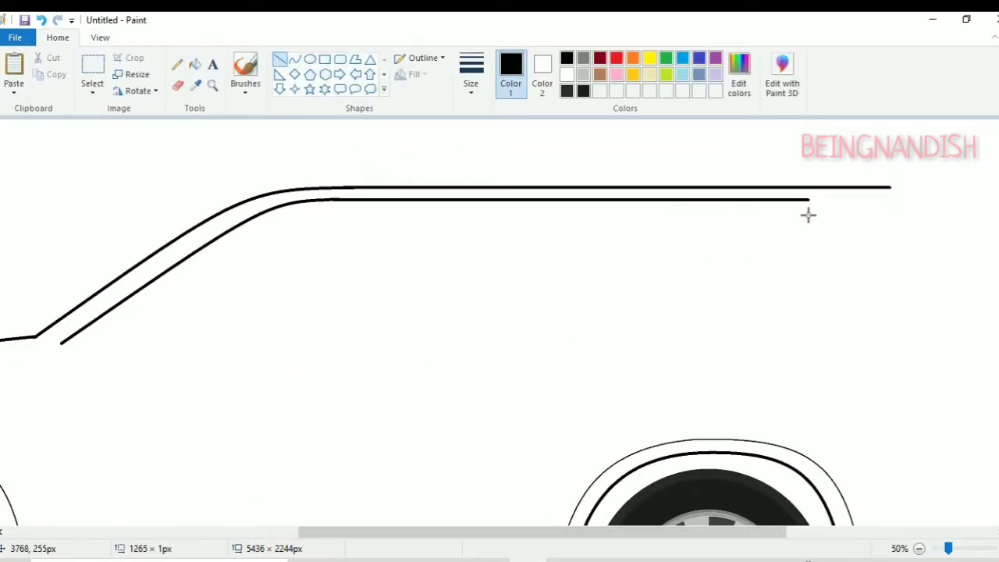
left_click_drag(60, 342, 850, 341)
- Draw the front door's leading edge as a bowed curve about 661 px tall from the window's front corner toward the underbody
scroll(850, 341, "down", 3)
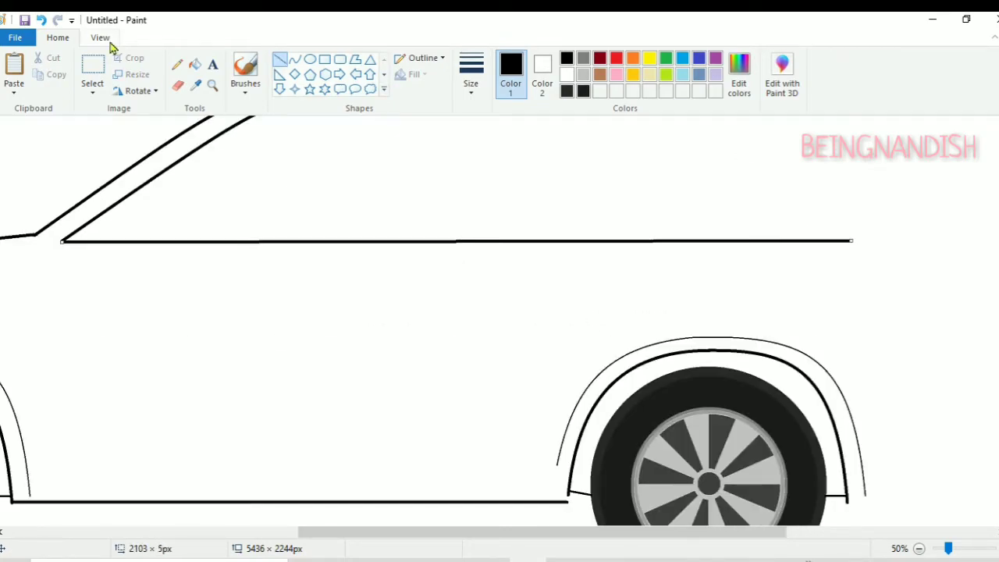
left_click(101, 37)
left_click(45, 74)
left_click(264, 170)
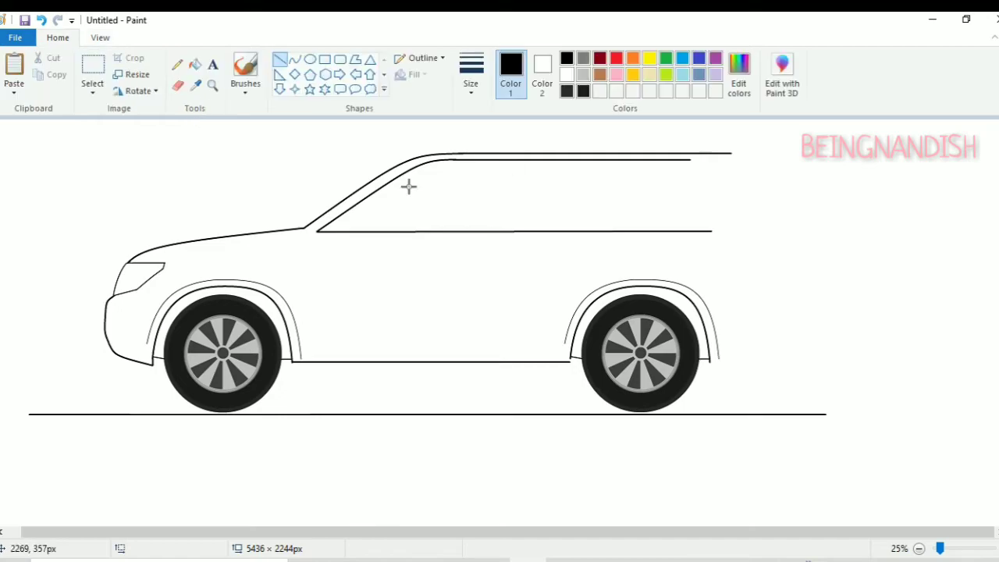
left_click(100, 38)
left_click(15, 66)
scroll(339, 419, "right", 5)
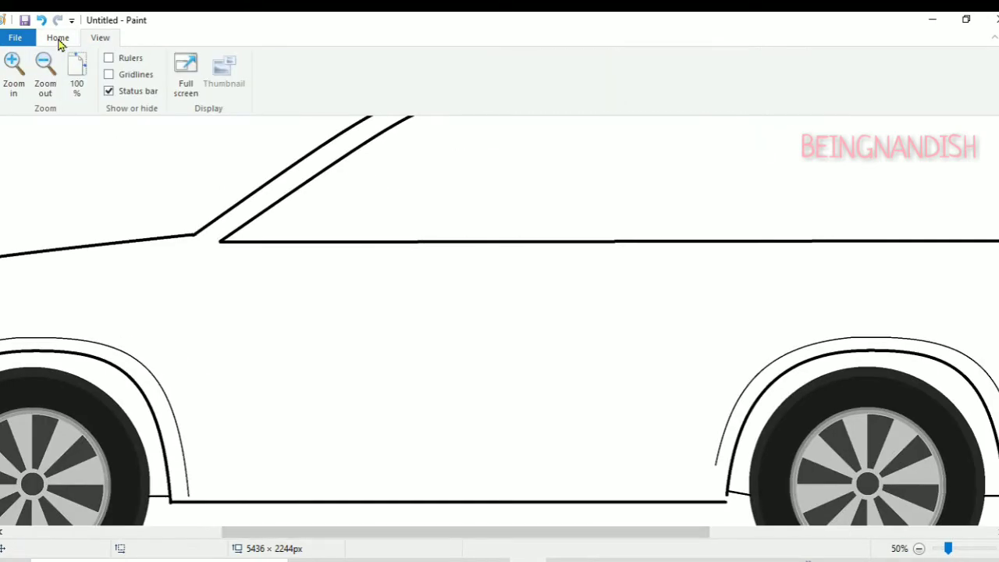
left_click(56, 37)
left_click_drag(220, 240, 204, 486)
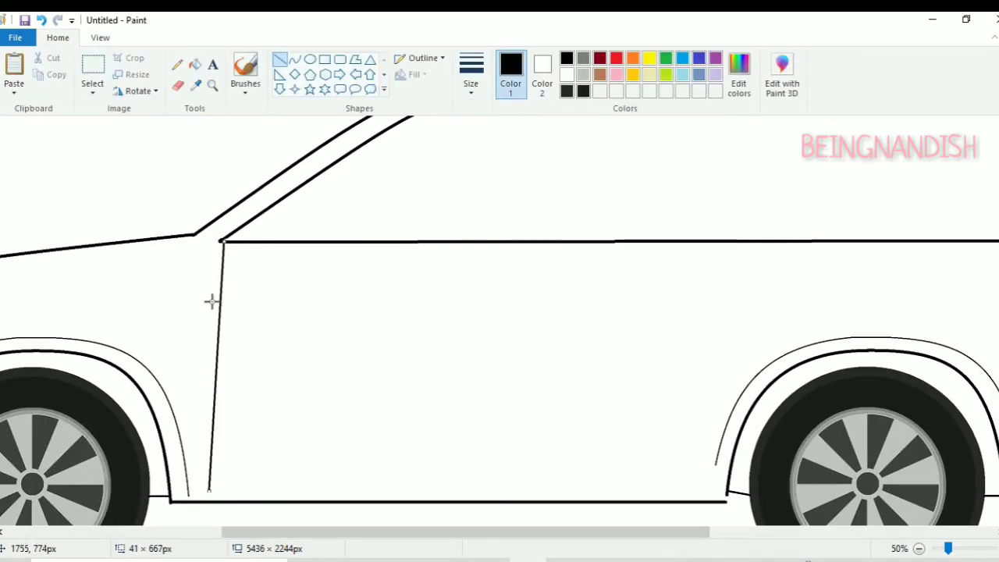
key("ctrl+z")
left_click(294, 59)
left_click_drag(221, 240, 214, 485)
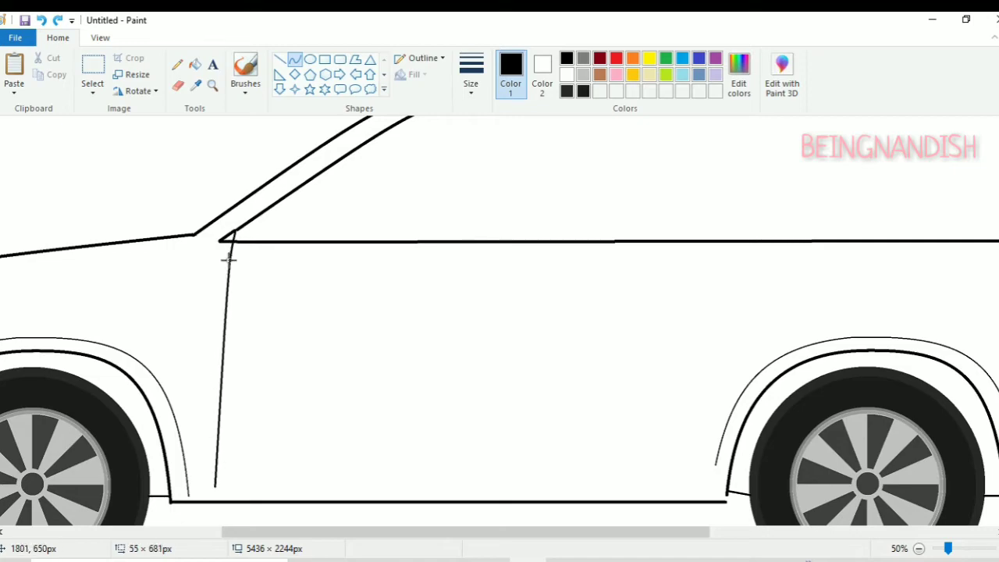
left_click_drag(225, 257, 197, 341)
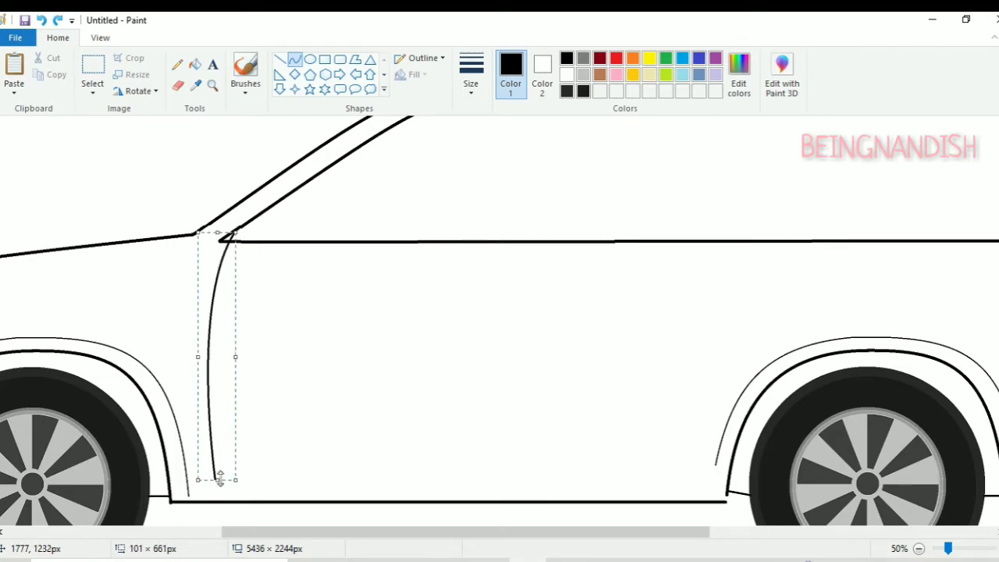
- Draw a straight inner sill line just above the underbody line, from the front door's lower edge to the rear wheel arch
left_click_drag(437, 532, 468, 536)
left_click(280, 60)
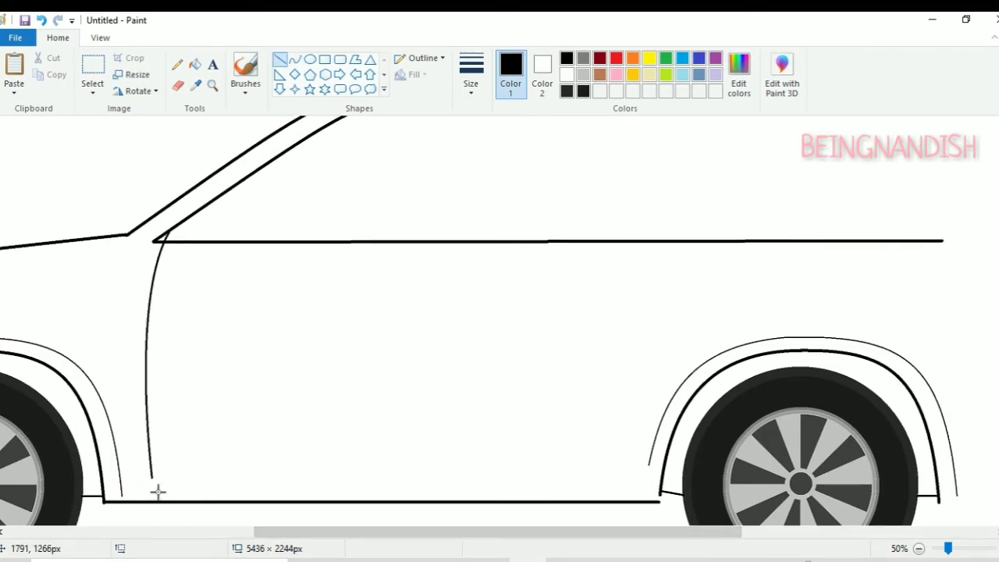
left_click_drag(158, 490, 581, 498)
left_click_drag(648, 506, 647, 507)
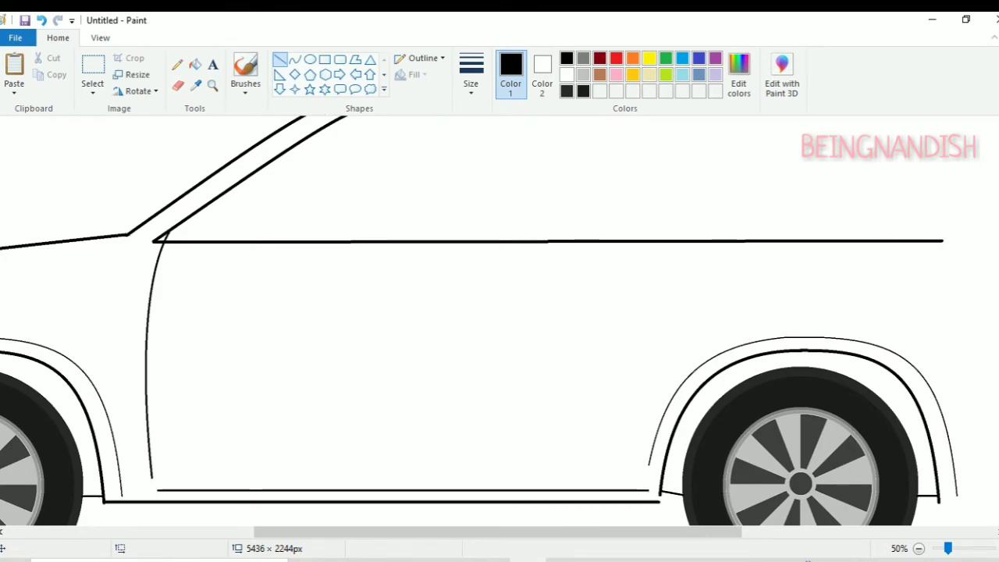
- Draw the centre pillar as two slanted lines about 380 px tall in the thickest width, between the roof frame and window sill
scroll(500, 320, "up", 1)
left_click(470, 74)
left_click(479, 208)
left_click_drag(495, 126, 477, 271)
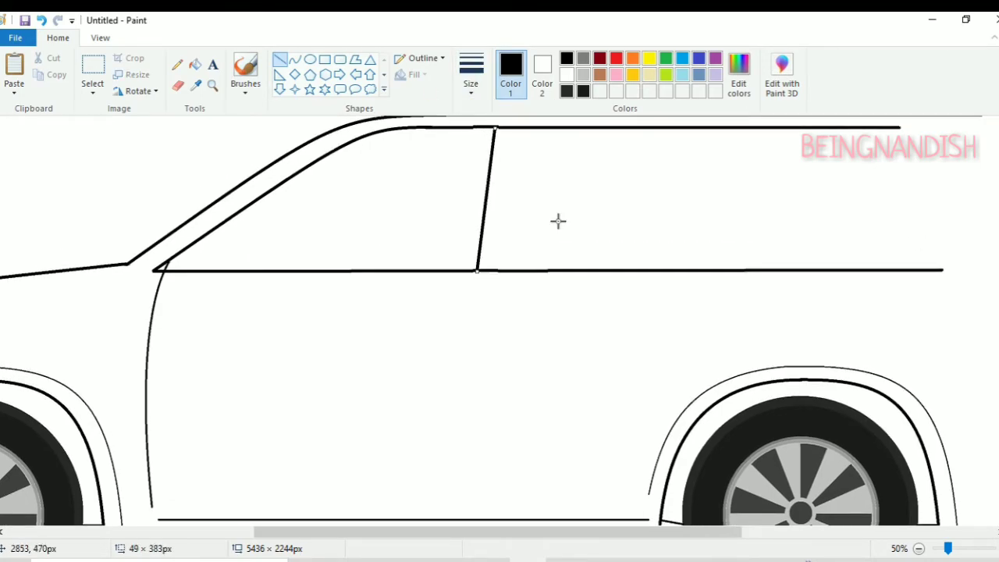
left_click_drag(522, 126, 516, 270)
scroll(475, 220, "up", 2)
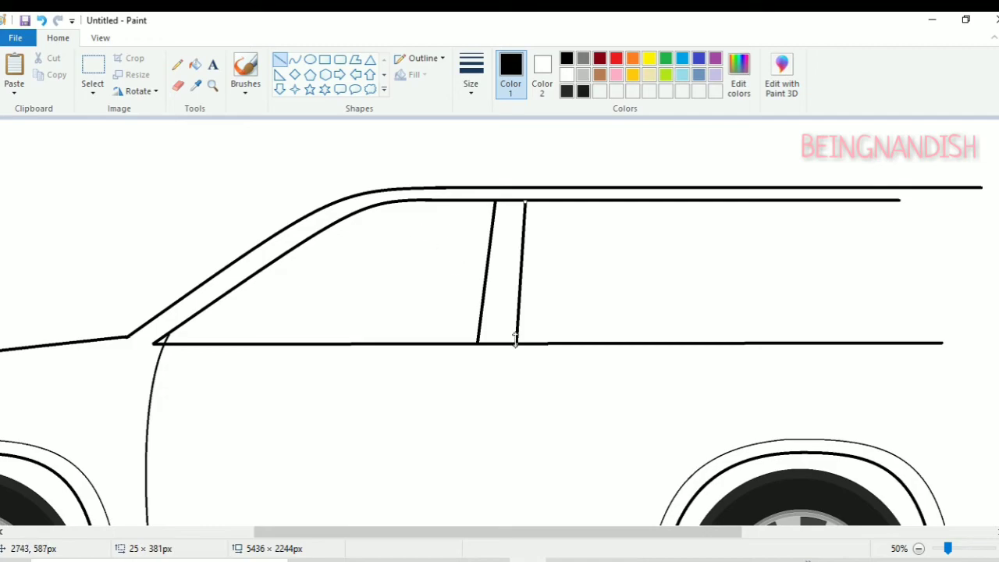
left_click_drag(515, 337, 513, 333)
- Draw two slanted rear pillar lines and a close pair of vertical divider lines in the rear door window
left_click_drag(741, 201, 755, 344)
scroll(738, 325, "down", 3)
scroll(751, 351, "up", 3)
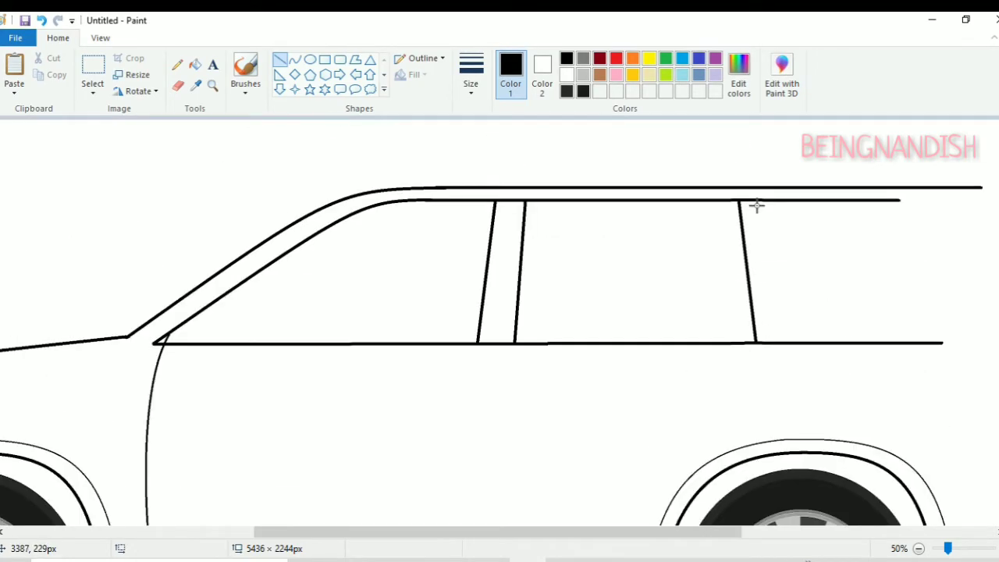
left_click_drag(746, 200, 769, 342)
left_click_drag(685, 202, 701, 341)
- Select the rear wheel with its arches, move it slightly rearward, and clear the uneven sill line ends beside it
scroll(937, 331, "down", 3)
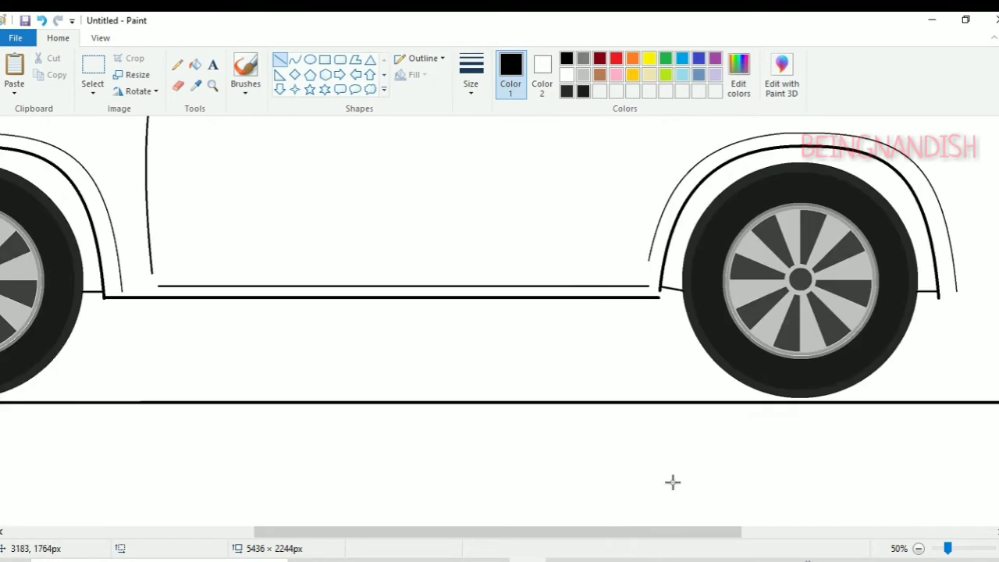
left_click_drag(624, 531, 700, 531)
left_click(93, 90)
left_click(128, 126)
left_click_drag(469, 127, 841, 424)
left_click_drag(711, 296, 723, 296)
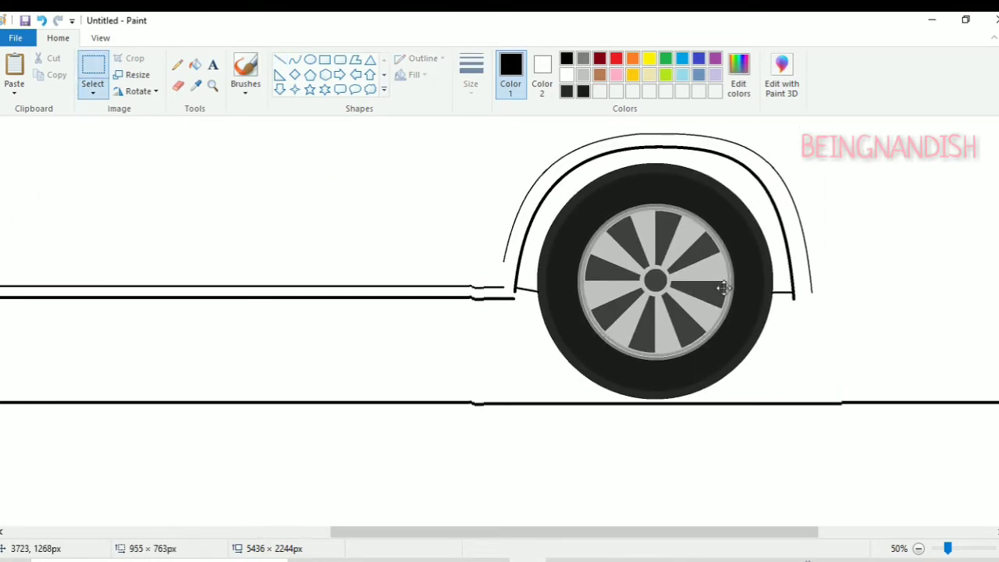
key("Down")
key("Left")
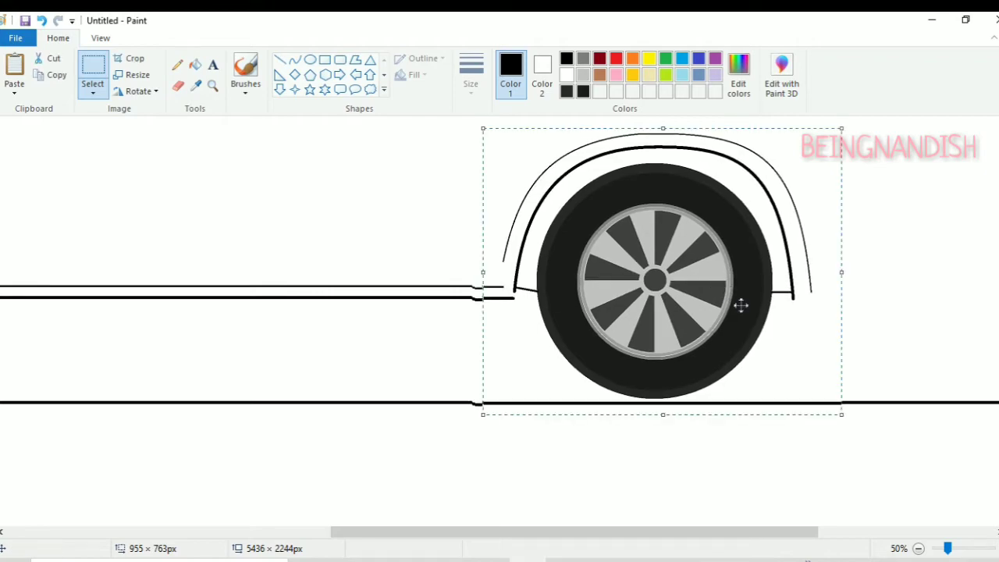
key("Escape")
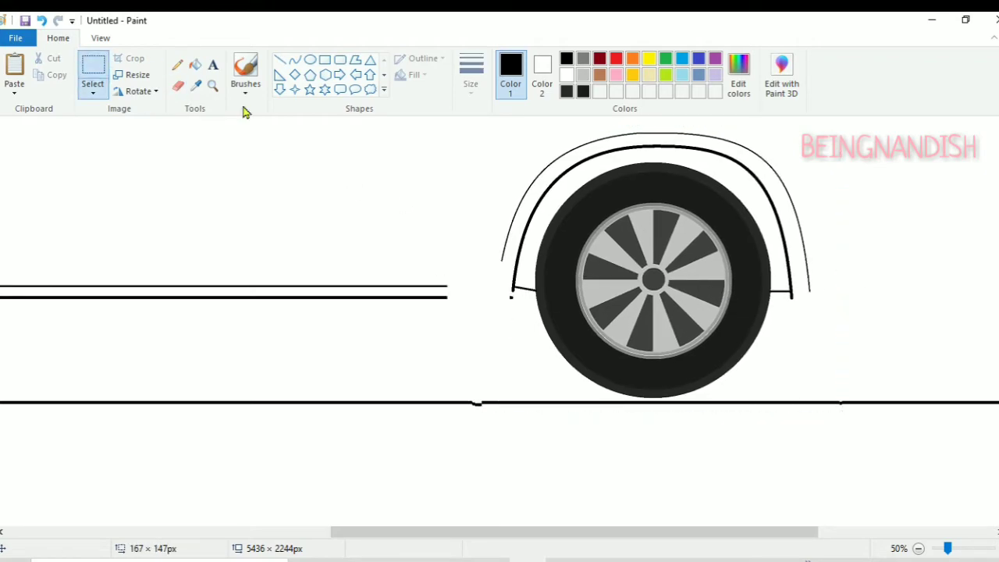
- Extend the thick underbody line to the rear wheel arch with a straight line about 213 px long
left_click(280, 60)
left_click(471, 77)
left_click(456, 276)
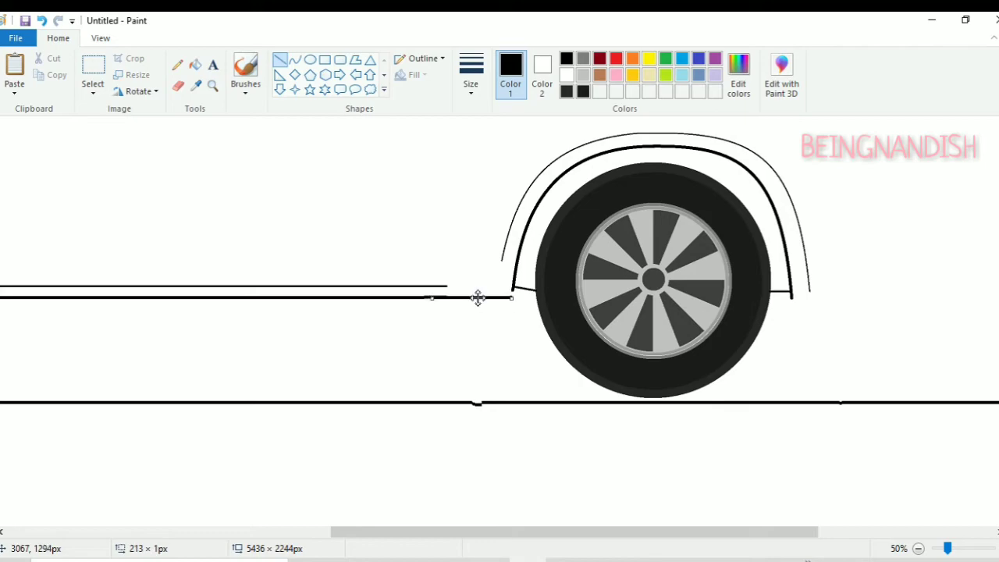
left_click(460, 334)
- Draw the gap between front and rear doors as a thinner, slightly bowed curve from the window sill to the inner sill line
scroll(459, 335, "up", 2)
scroll(459, 334, "down", 1)
scroll(513, 335, "up", 1)
left_click(472, 76)
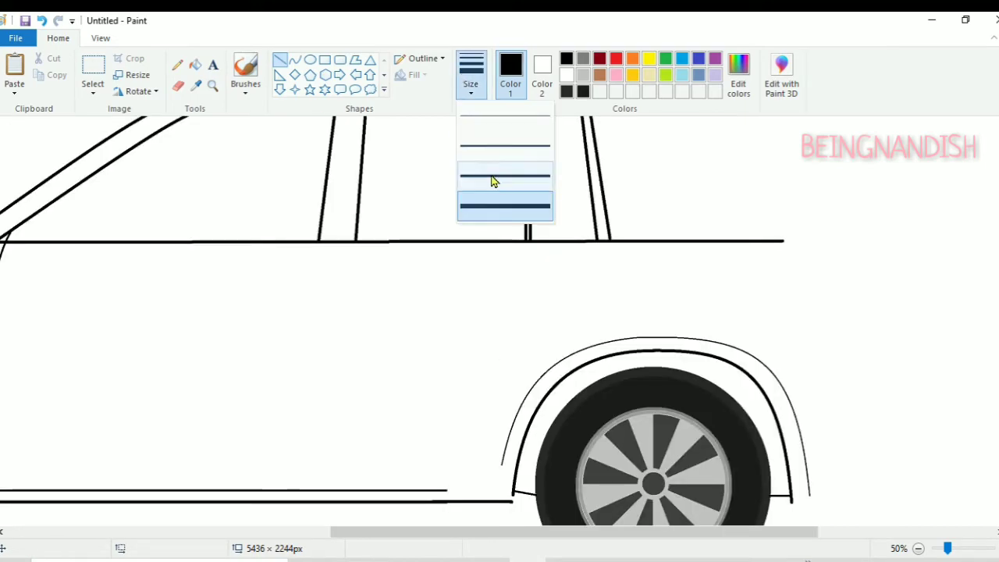
left_click(493, 180)
scroll(498, 222, "left", 2)
left_click_drag(488, 240, 477, 492)
left_click(41, 21)
left_click(295, 60)
left_click_drag(487, 242, 479, 490)
left_click_drag(480, 351, 475, 337)
- Draw the rear door's trailing edge as a bowed curve down to the wheel arch plus a curve following the arch downward
left_click_drag(753, 242, 767, 346)
left_click_drag(763, 292, 768, 268)
left_click_drag(760, 348, 659, 477)
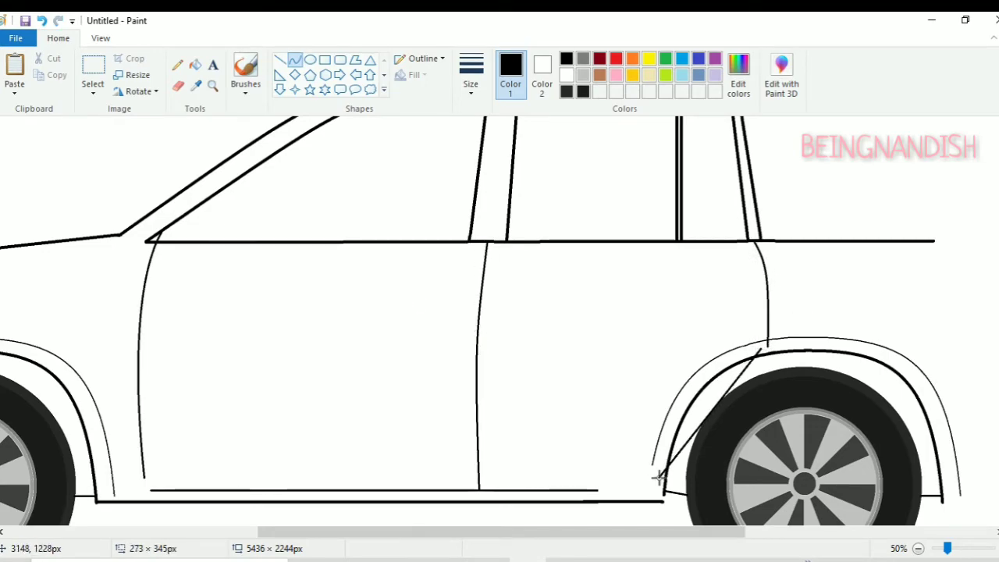
left_click_drag(699, 405, 675, 393)
left_click(671, 398)
left_click(589, 344)
- Join the inner sill line to the rear door's rounded lower corner with a straight line about 122 px long
left_click(101, 39)
left_click(14, 74)
scroll(290, 479, "down", 2)
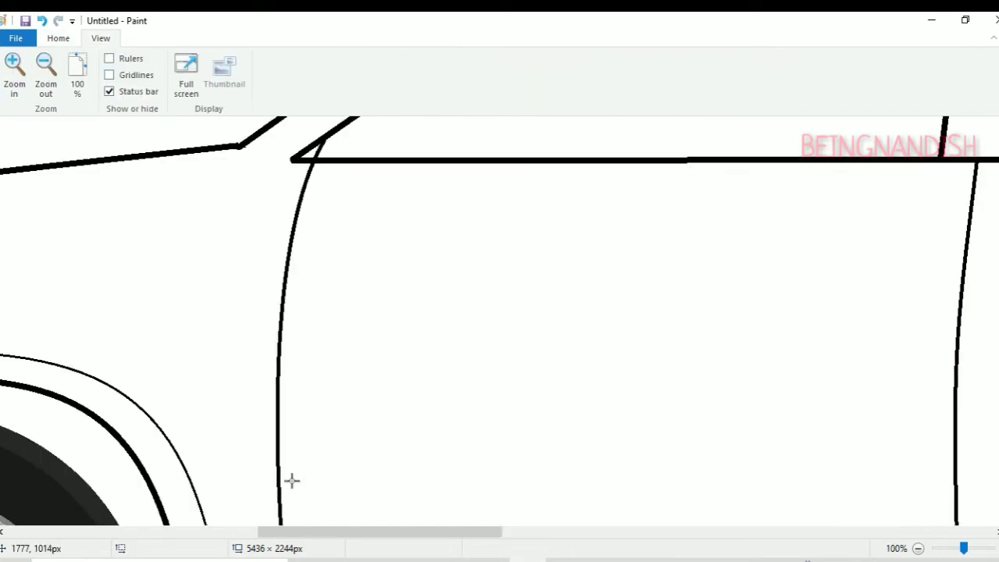
left_click_drag(301, 532, 515, 532)
scroll(461, 306, "down", 3)
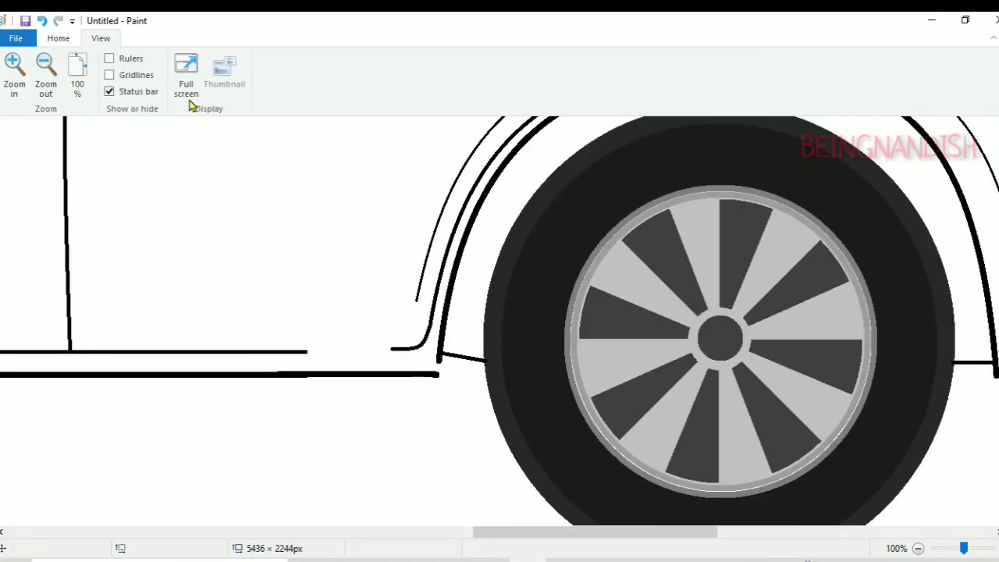
left_click(58, 38)
left_click(280, 60)
left_click_drag(306, 351, 397, 350)
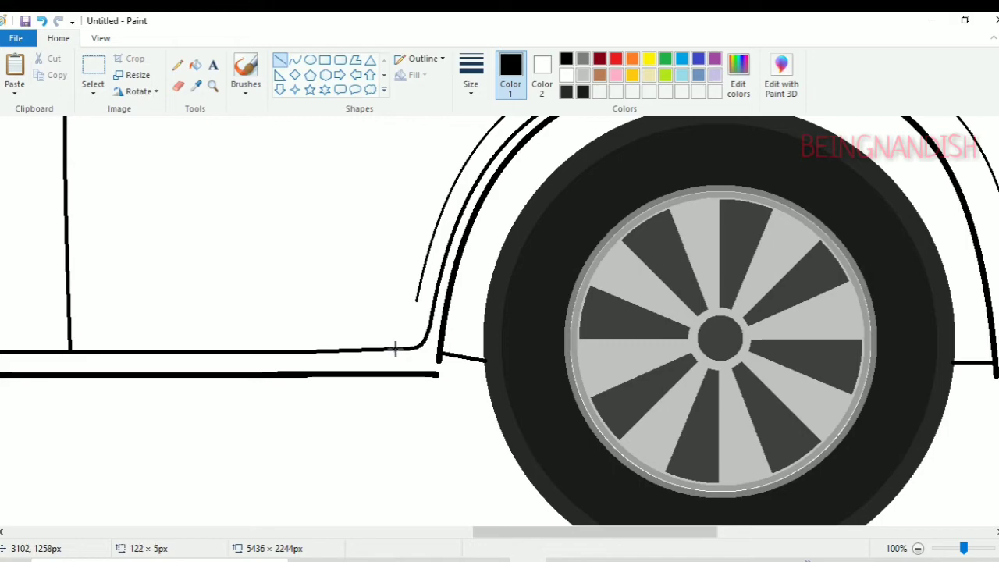
- Connect the rear door's trailing edge to the arch-following curve with a short curve
scroll(561, 242, "up", 3)
left_click(177, 86)
left_click(295, 60)
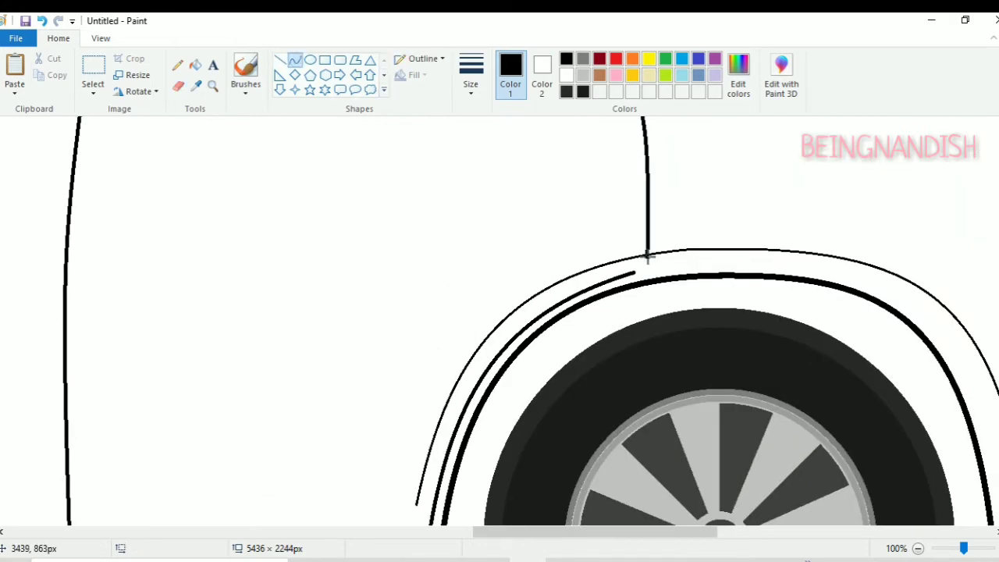
- Select the front wheel and its arches with a free-form selection and move them slightly rearward
scroll(578, 234, "up", 3)
left_click(100, 38)
left_click(45, 70)
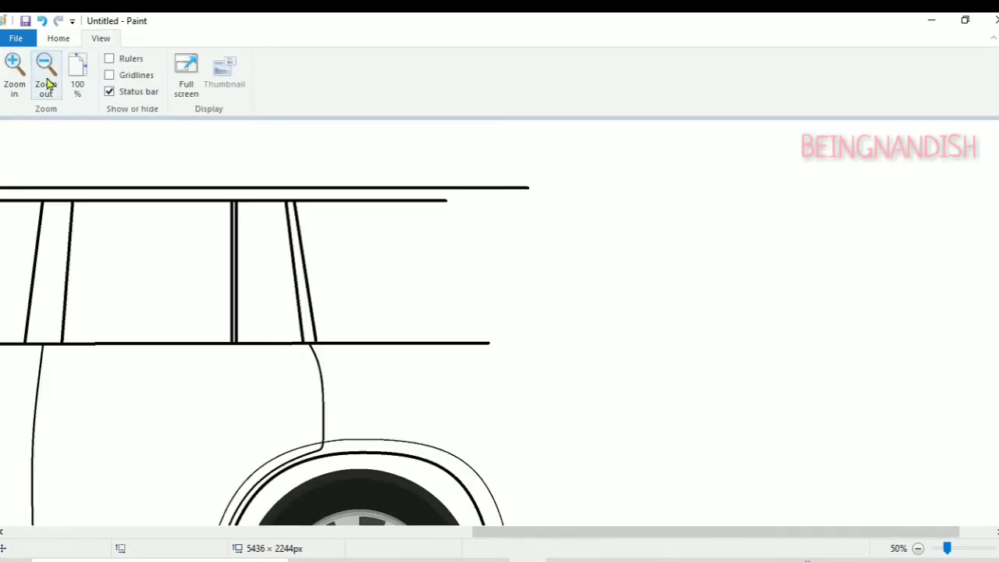
left_click(45, 70)
left_click(14, 72)
scroll(330, 266, "down", 1)
left_click_drag(437, 533, 495, 537)
scroll(464, 422, "down", 1)
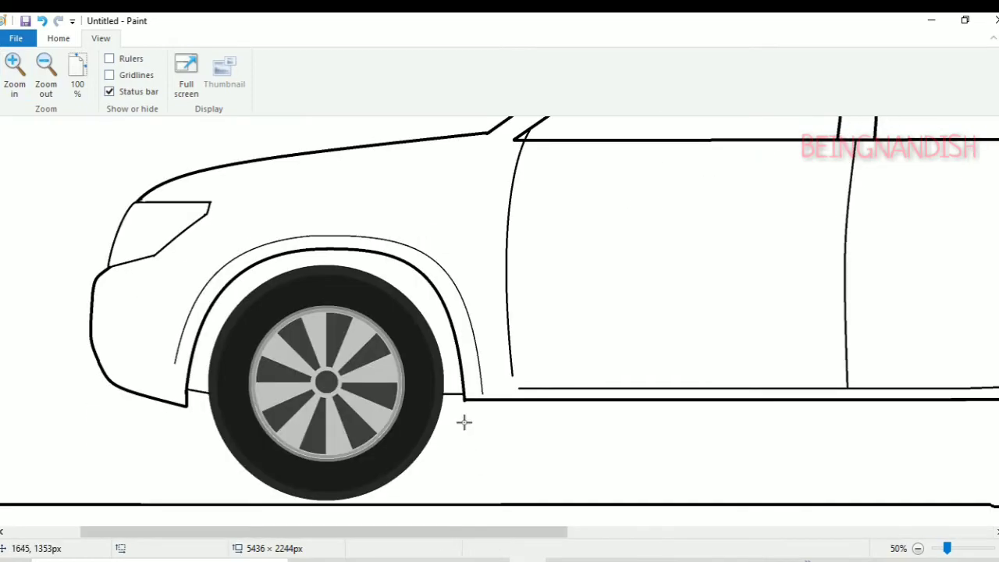
left_click(59, 39)
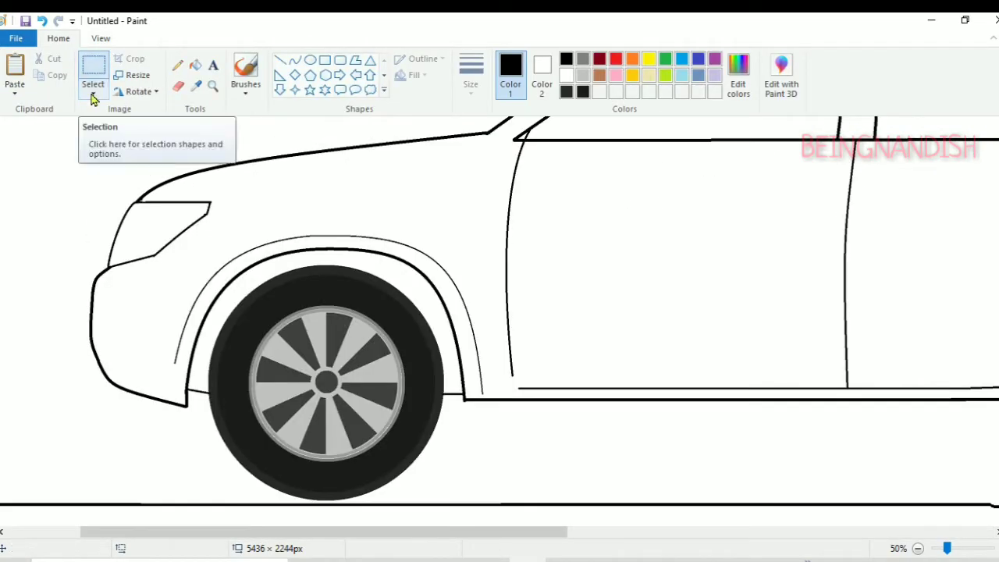
left_click(93, 92)
left_click(125, 152)
mouse_move(294, 213)
left_mouse_down()
mouse_move(478, 468)
mouse_move(366, 215)
left_mouse_up()
left_click_drag(338, 328, 360, 334)
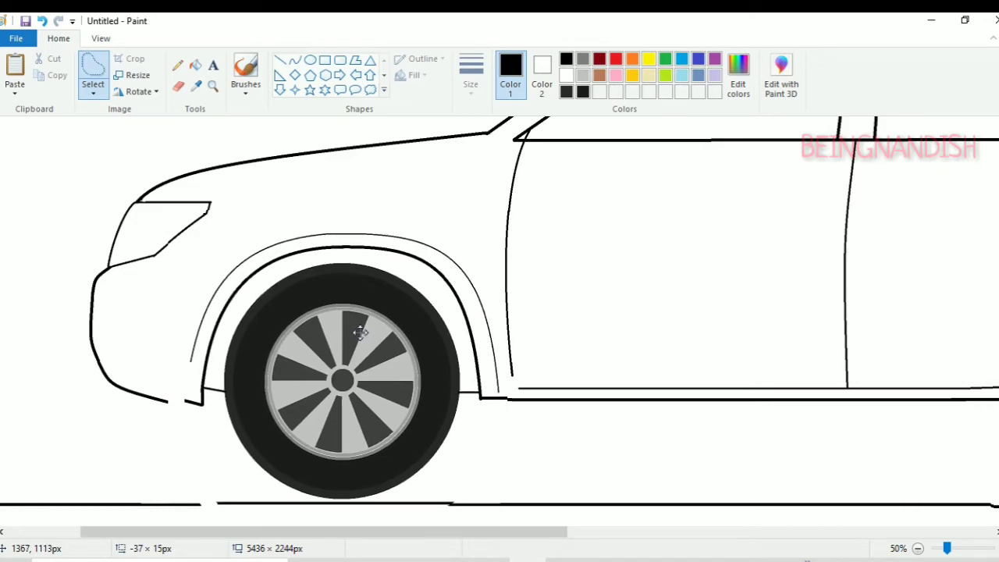
left_click(588, 270)
- Erase the leftover stub below the front wheel arch and join the bumper's lower edge to the arch with a thick curve
left_click(295, 60)
left_click(180, 87)
left_click_drag(201, 408, 186, 403)
left_click(295, 60)
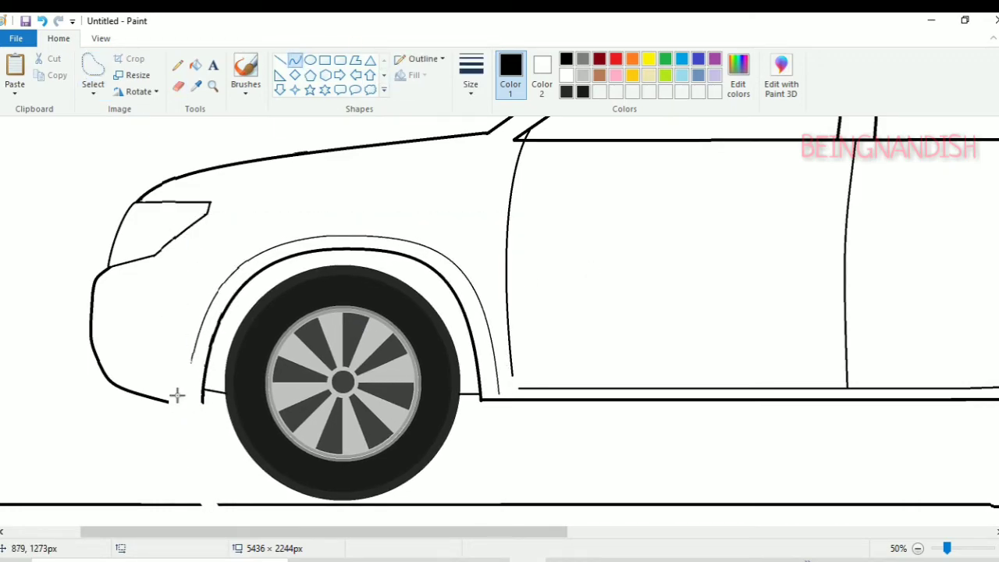
left_click(471, 86)
left_click(480, 206)
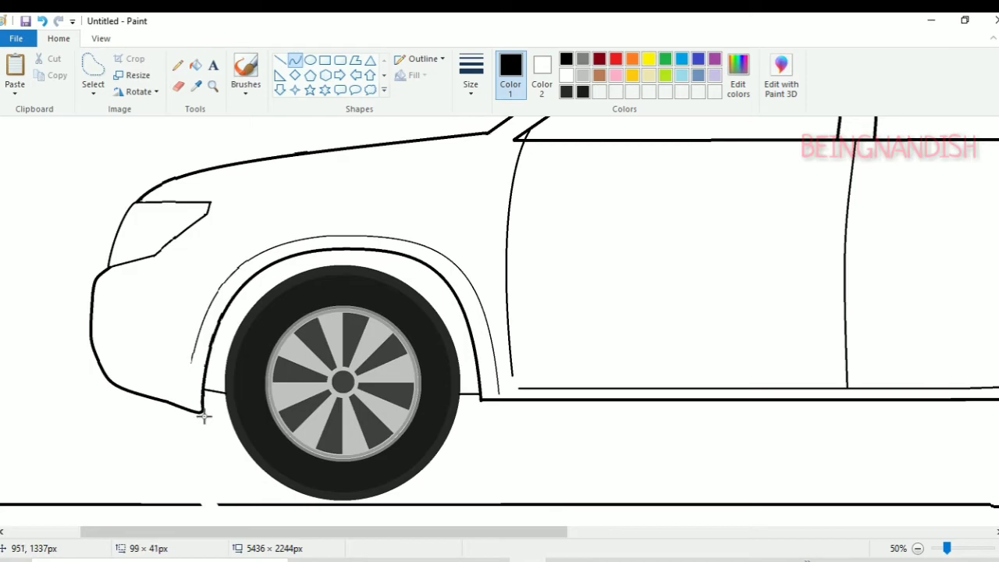
- Remove the ground line under the wheels by filling its segments with white
scroll(169, 345, "up", 3)
left_click(102, 39)
left_click(48, 70)
left_click(58, 39)
left_click(196, 65)
left_click(566, 76)
left_click(465, 394)
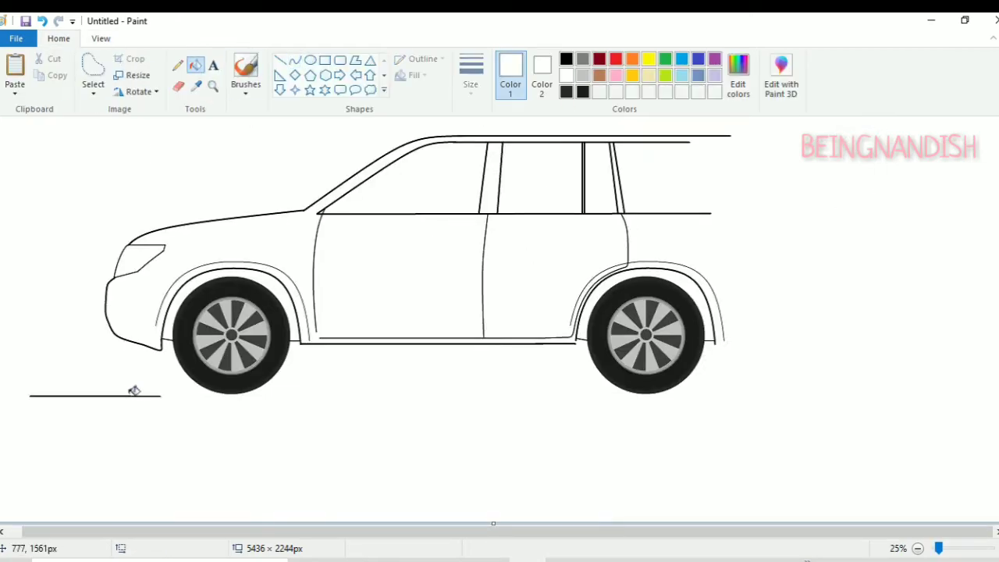
left_click(132, 393)
- Draw a black curve between the windshield line and the window frame, from the hood's rear end up to the roof
scroll(522, 249, "up", 1)
left_click(566, 59)
left_click(295, 60)
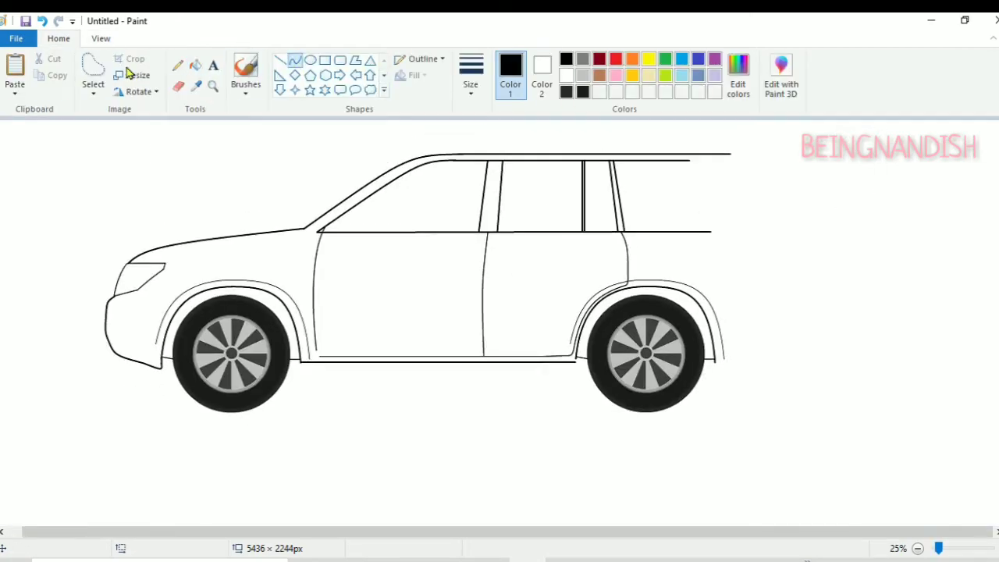
left_click(102, 39)
left_click(15, 74)
left_click_drag(238, 532, 392, 532)
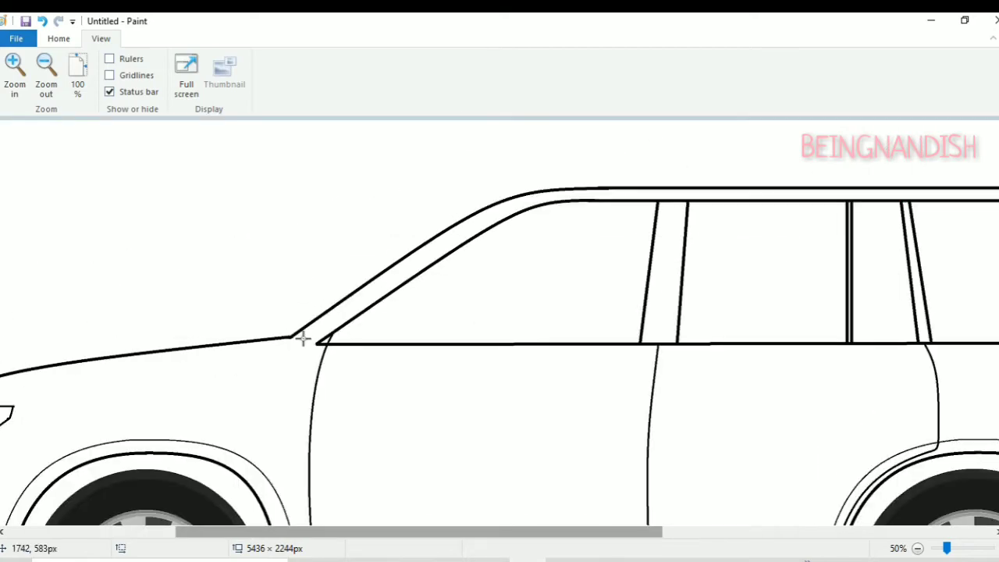
mouse_move(303, 338)
left_mouse_down()
mouse_move(520, 200)
mouse_move(512, 197)
left_mouse_up()
left_click(444, 235)
- Close the new windshield pillar line with a short stroke at the roof and a short curve into the hood's rear end
left_click(59, 39)
left_click(280, 60)
left_click(295, 60)
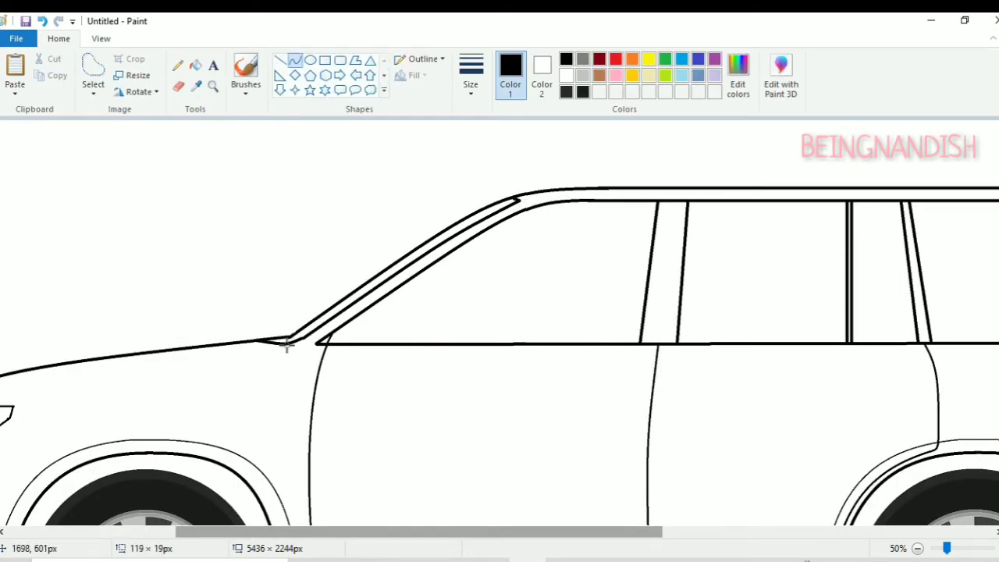
left_click(45, 22)
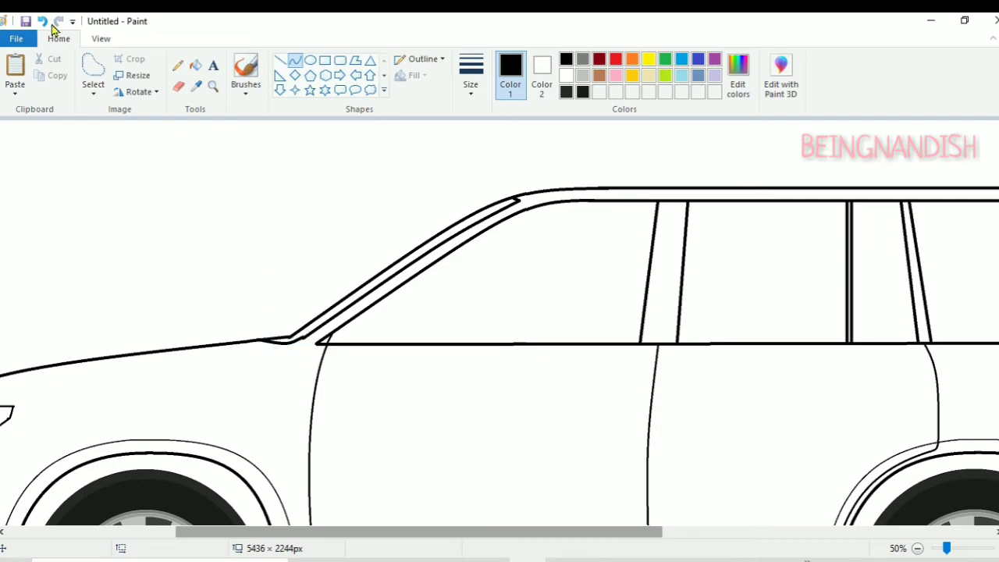
scroll(302, 235, "down", 1)
left_click_drag(302, 235, 275, 237)
scroll(262, 193, "up", 1)
- Draw a straight line through the middle of the centre pillar from the roof frame to the gap between the doors
left_click_drag(419, 535, 518, 536)
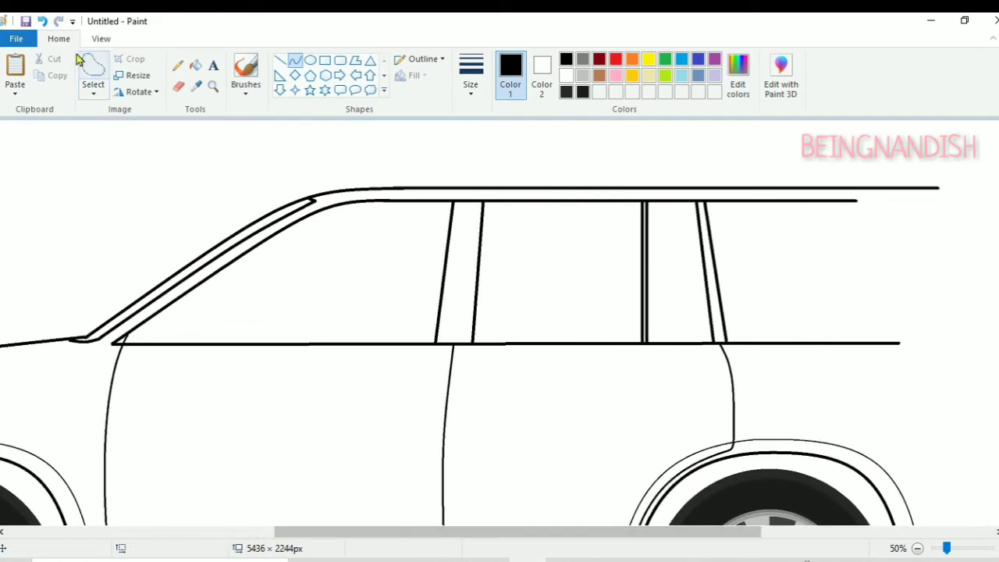
left_click(280, 60)
mouse_move(466, 203)
left_mouse_down()
mouse_move(453, 343)
mouse_move(470, 194)
left_mouse_up()
left_click(573, 255)
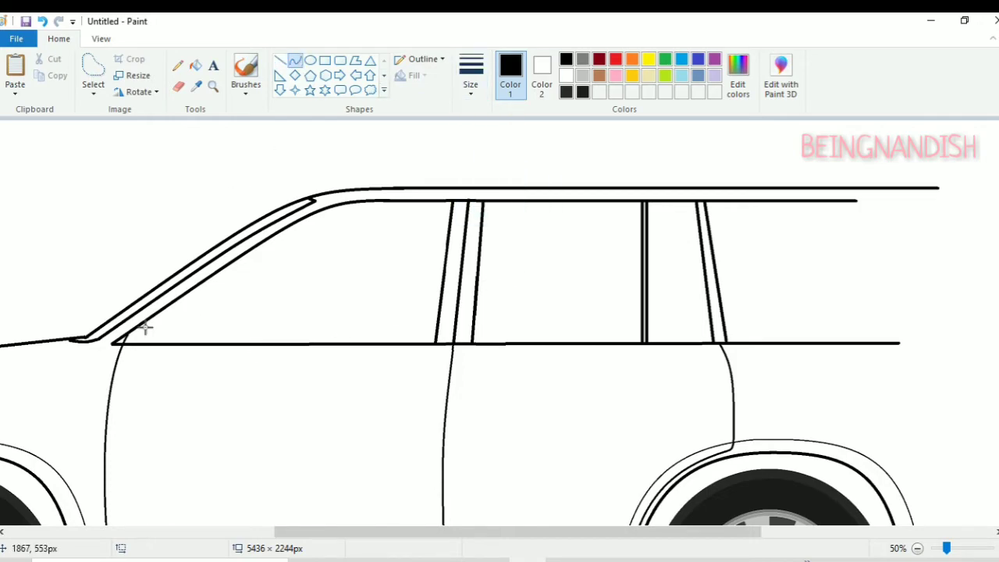
- Draw the side mirror outline at the window's front corner with bent curves for its upper, rear and lower edges
left_click_drag(145, 329, 196, 293)
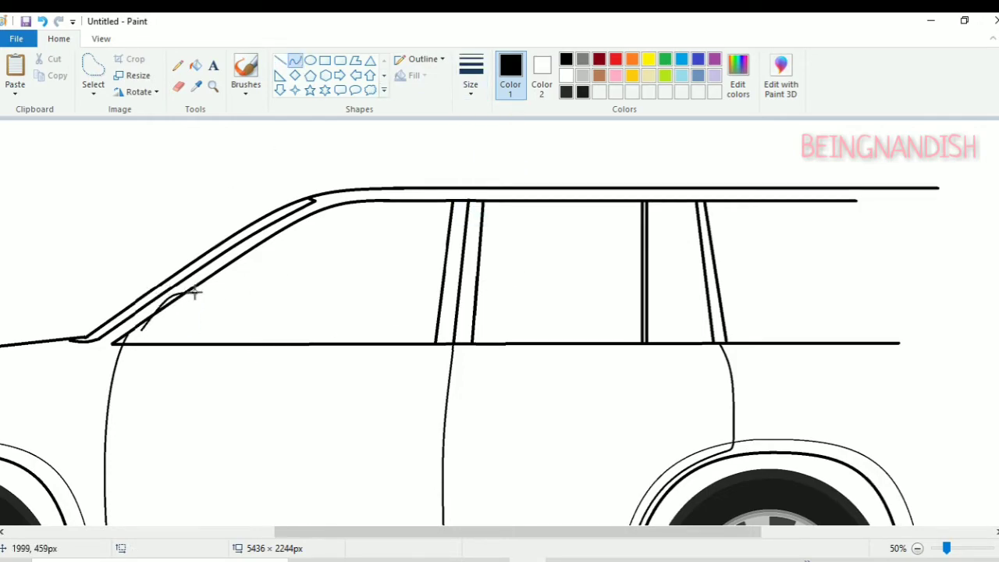
left_click_drag(179, 349, 195, 320)
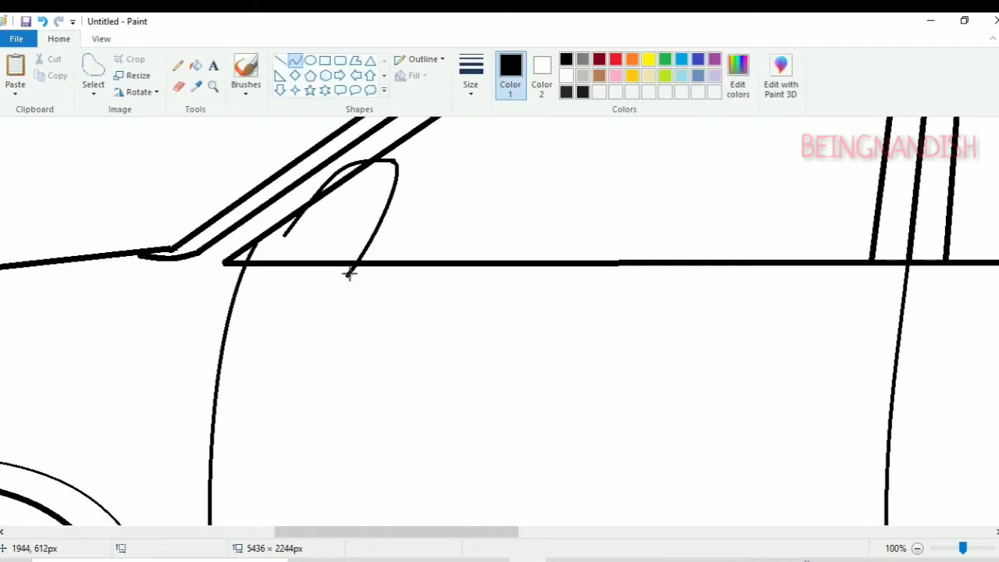
left_click_drag(349, 274, 273, 267)
left_click_drag(290, 275, 288, 281)
left_click(289, 282)
left_click(377, 274)
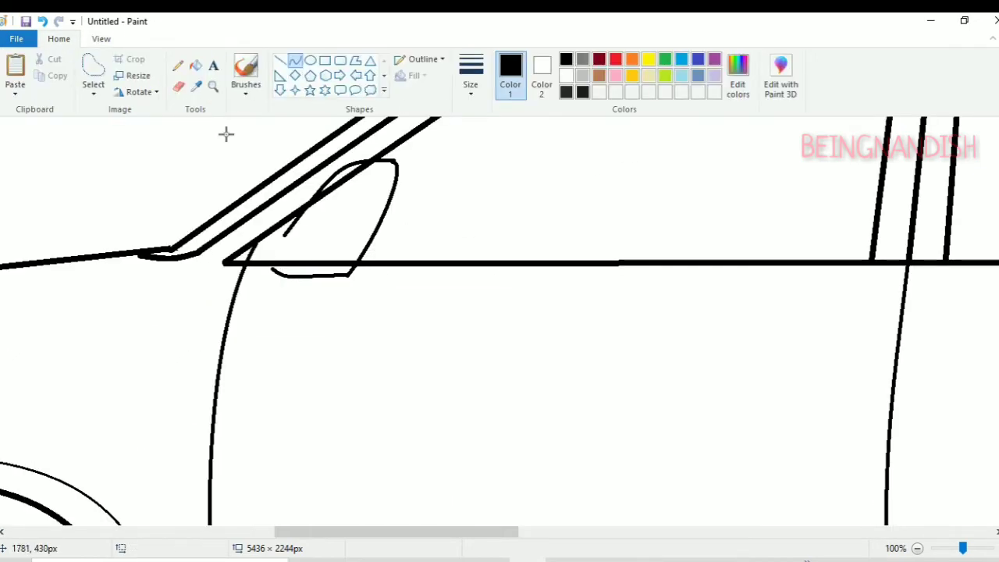
- Remove the window frame line running through the side mirror with the eraser and white straight strokes
left_click(178, 86)
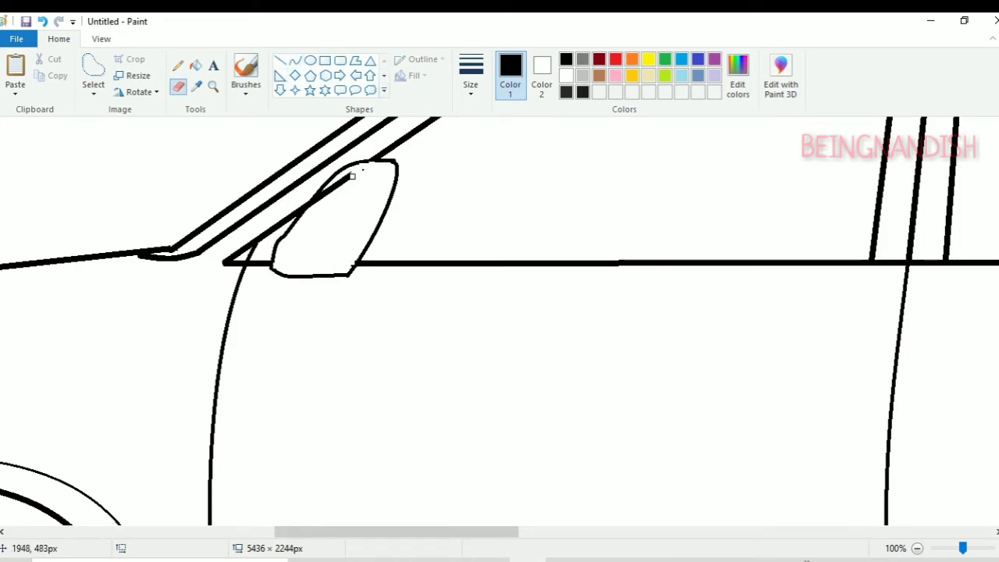
left_click(42, 22)
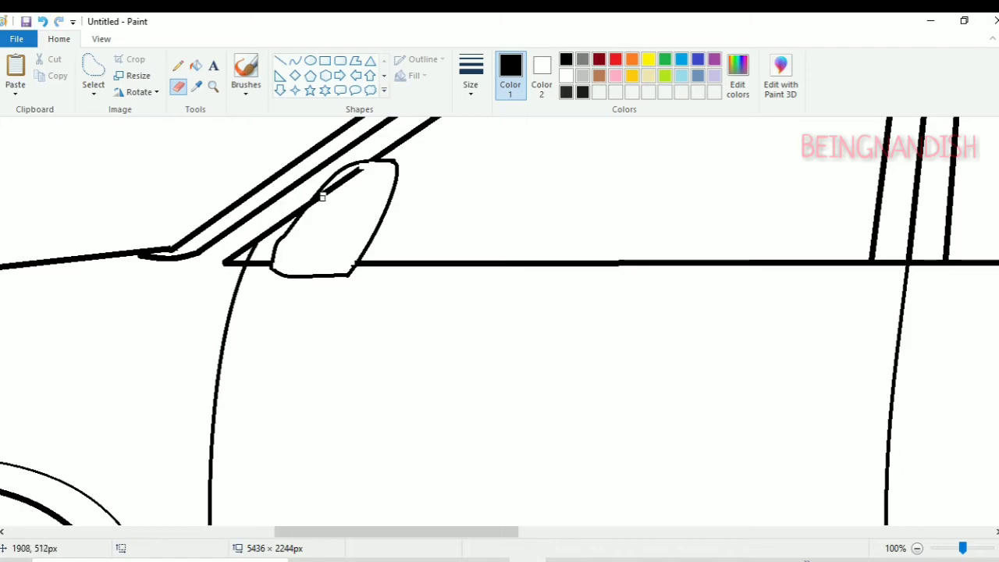
left_click_drag(344, 178, 360, 170)
left_click(565, 76)
left_click(280, 60)
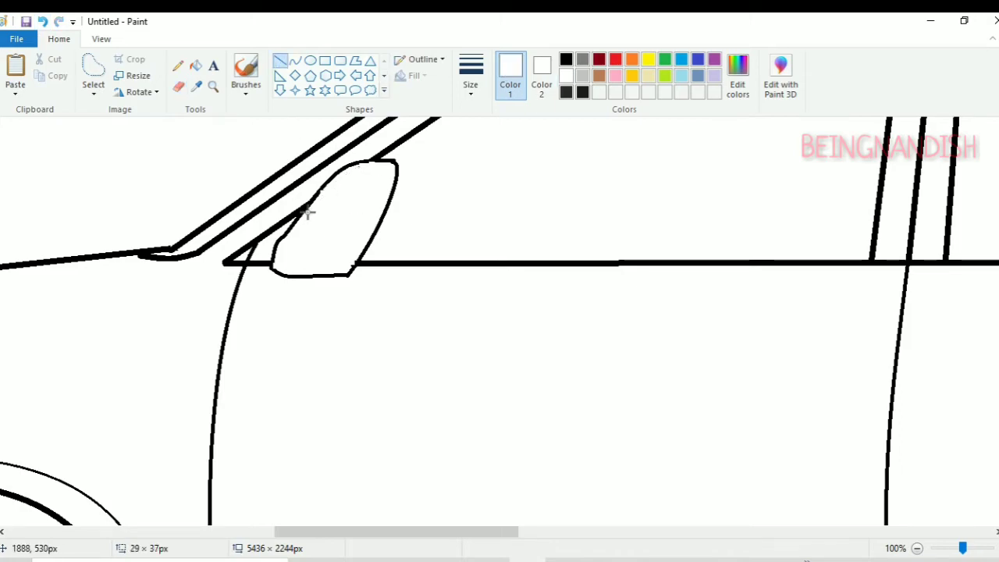
left_click(452, 195)
- Detail the side mirror in black with short front strokes, a bent curve parallel to its rear edge and a horizontal line across its lower part
left_click(566, 59)
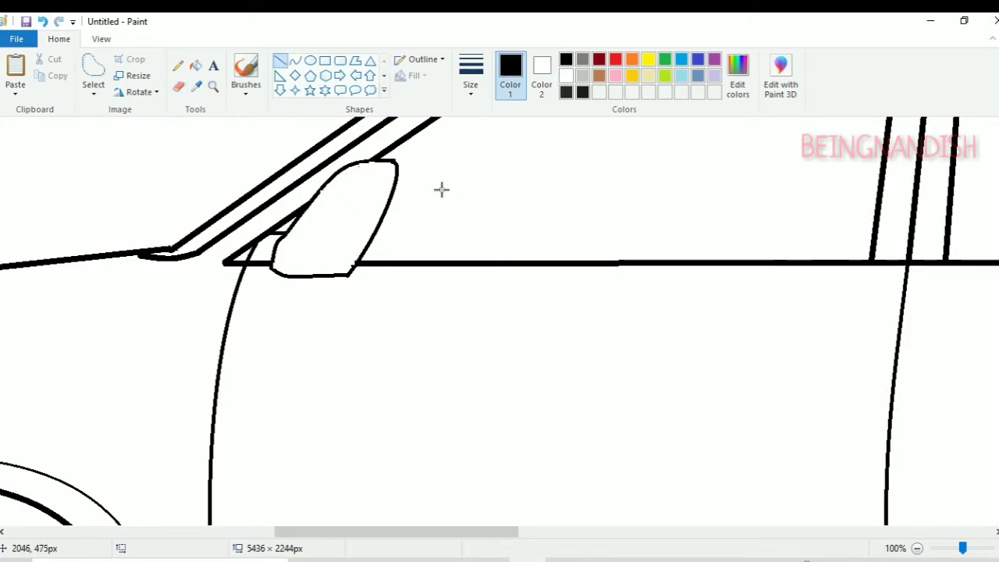
mouse_move(282, 258)
left_mouse_down()
mouse_move(308, 223)
mouse_move(299, 241)
left_mouse_up()
left_click(297, 61)
left_click_drag(376, 163, 334, 272)
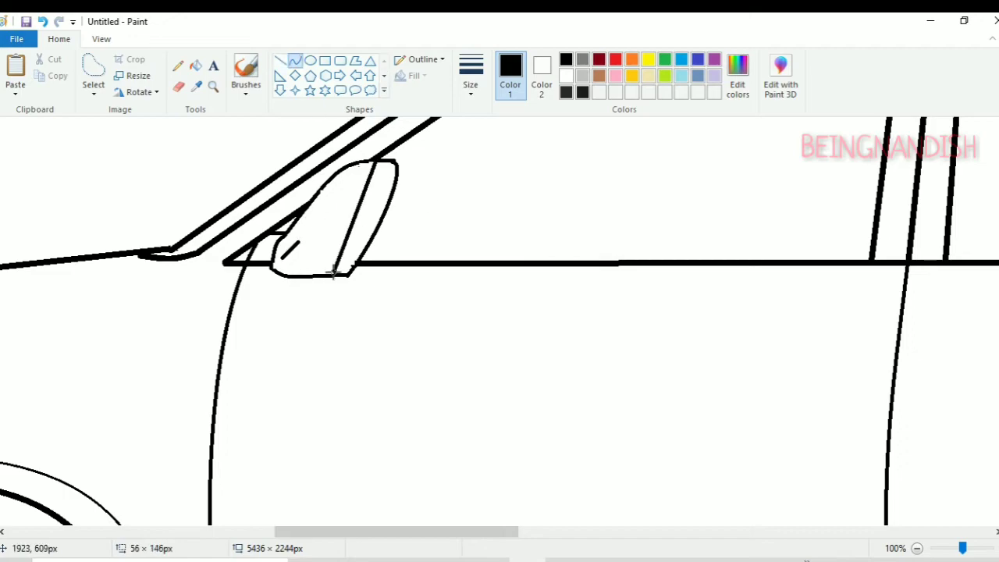
left_click_drag(366, 206, 399, 191)
left_click(416, 205)
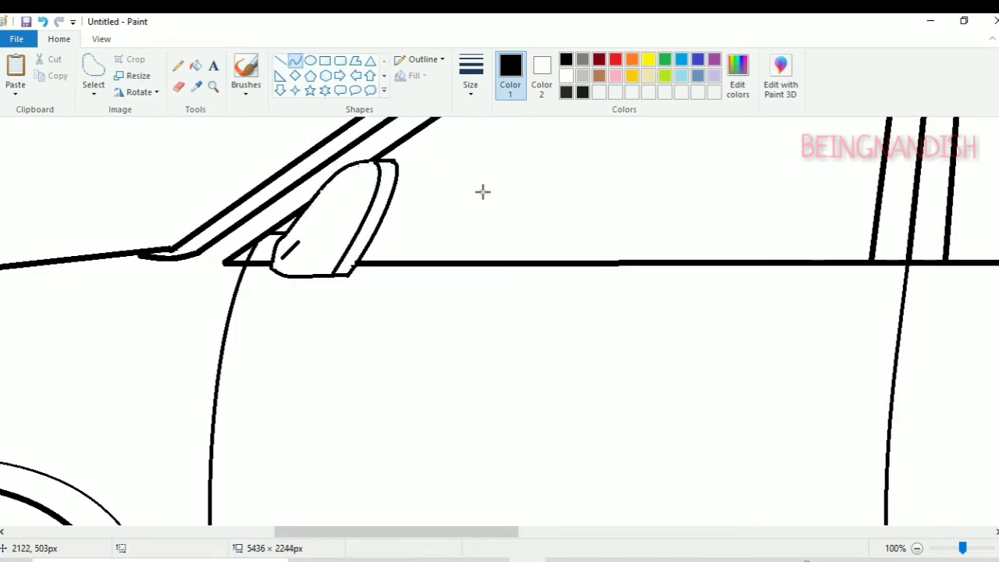
left_click(280, 60)
mouse_move(289, 231)
left_mouse_down()
mouse_move(359, 230)
mouse_move(322, 242)
left_mouse_up()
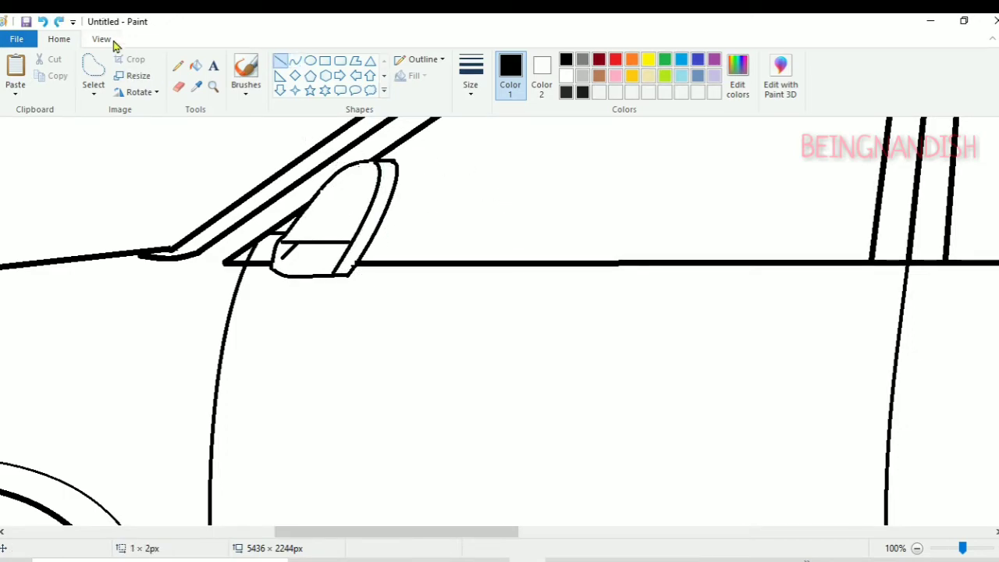
- Draw a bent curve from the rear end of the window frame's upper line down towards the belt line as the window's rear edge
left_click(101, 39)
scroll(208, 165, "down", 2)
scroll(388, 445, "up", 1)
scroll(415, 255, "right", 5)
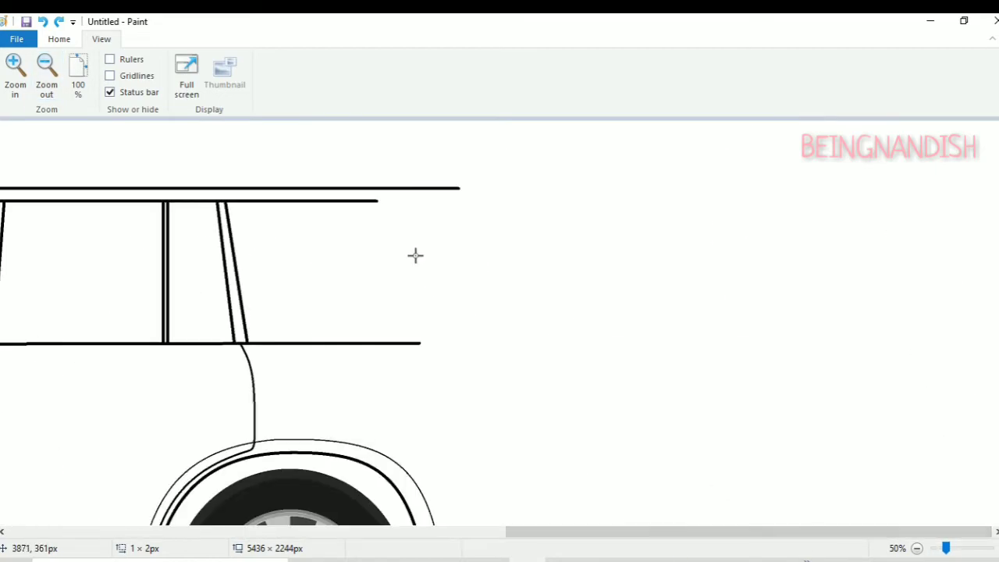
left_click(59, 39)
mouse_move(376, 201)
left_mouse_down()
mouse_move(395, 210)
mouse_move(429, 323)
left_mouse_up()
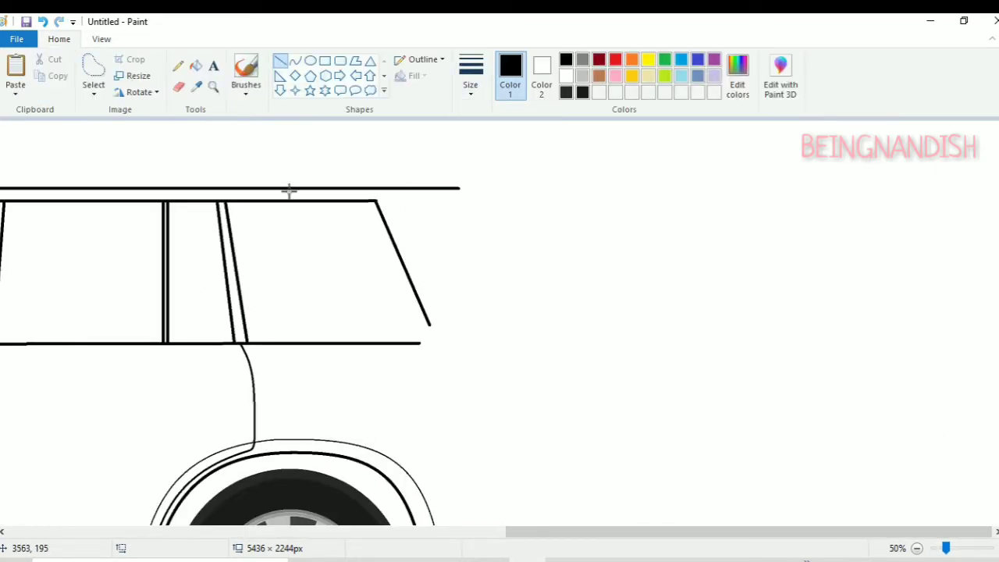
key("ctrl+z")
left_click(295, 60)
mouse_move(376, 201)
left_mouse_down()
mouse_move(431, 317)
mouse_move(407, 202)
mouse_move(426, 257)
mouse_move(417, 229)
mouse_move(427, 245)
mouse_move(399, 240)
left_mouse_up()
- Erase the surplus end of the belt line and round the rear window's lower rear corner with a curve
scroll(489, 247, "down", 3)
left_click(179, 88)
scroll(473, 242, "up", 3)
left_click(295, 61)
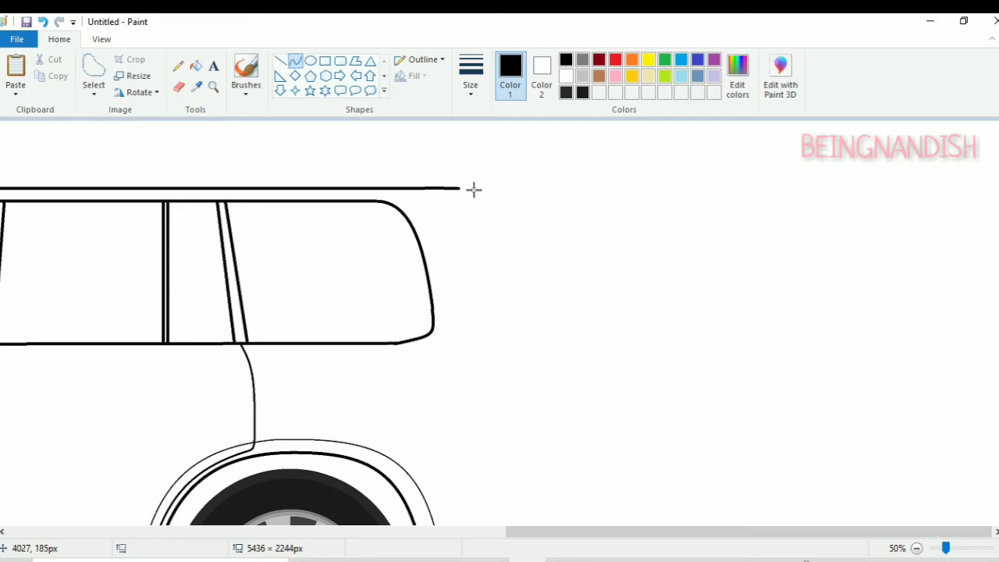
- Try to draw the upper rear body edge as a bent curve from the roof's end to belt line height and widen it slightly
left_click_drag(458, 188, 526, 344)
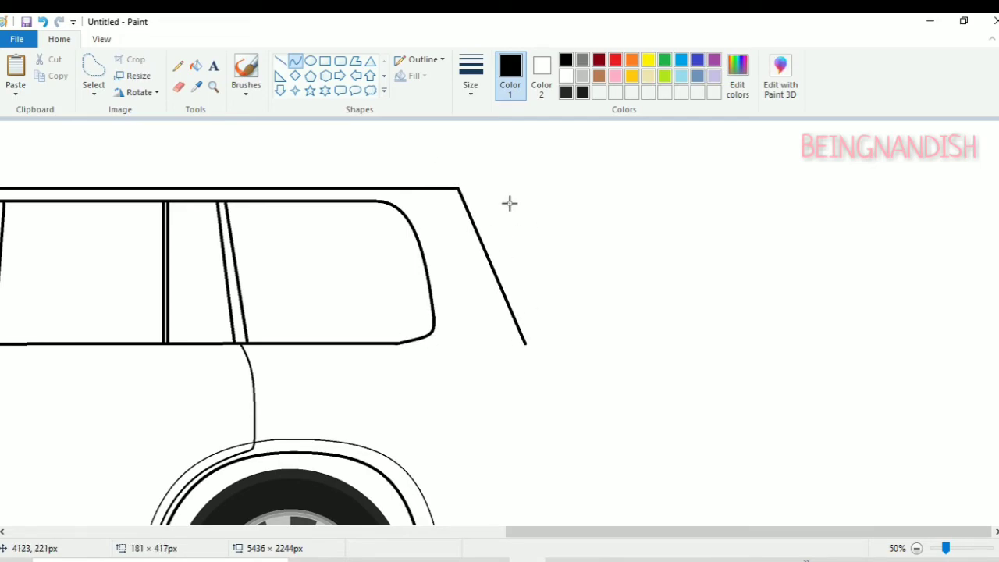
mouse_move(508, 202)
left_mouse_down()
mouse_move(497, 216)
mouse_move(512, 245)
left_mouse_up()
scroll(592, 246, "down", 1)
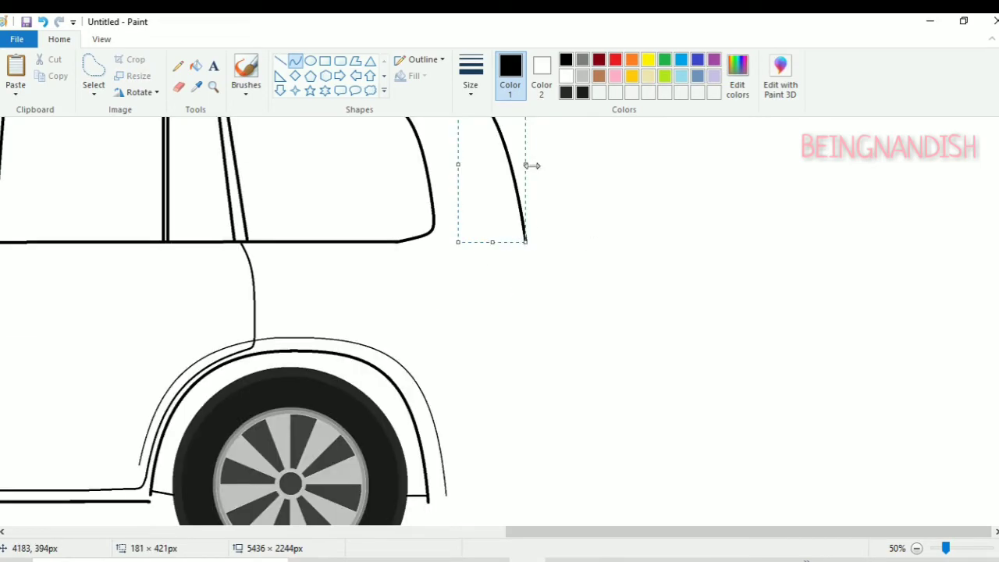
left_click(532, 167)
left_click_drag(531, 165, 538, 165)
left_click(583, 190)
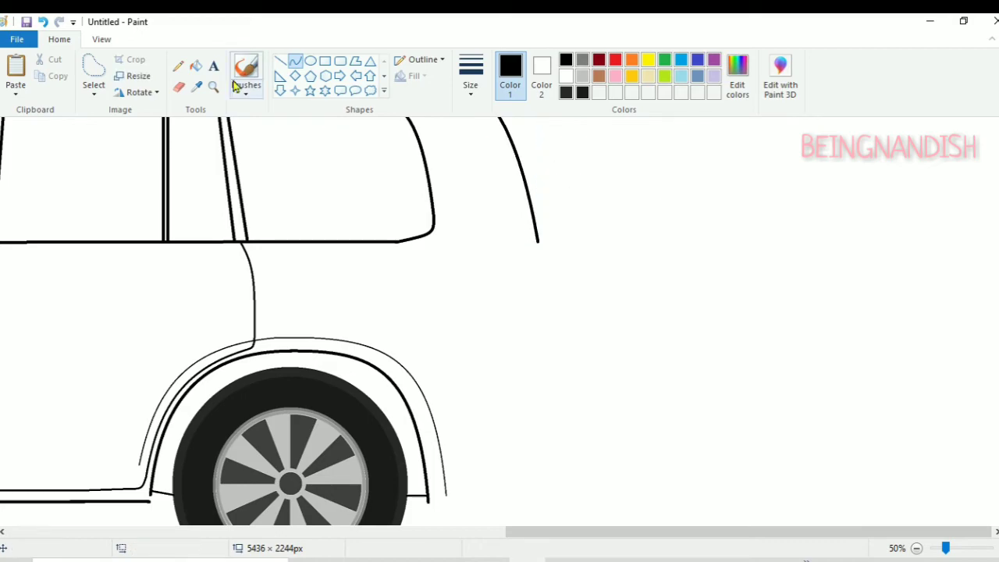
- Try to extend the rear body edge with a second bent curve from belt line height down towards the bumper
left_click(102, 39)
left_click(47, 78)
scroll(325, 180, "up", 1)
left_click(16, 93)
left_click(59, 39)
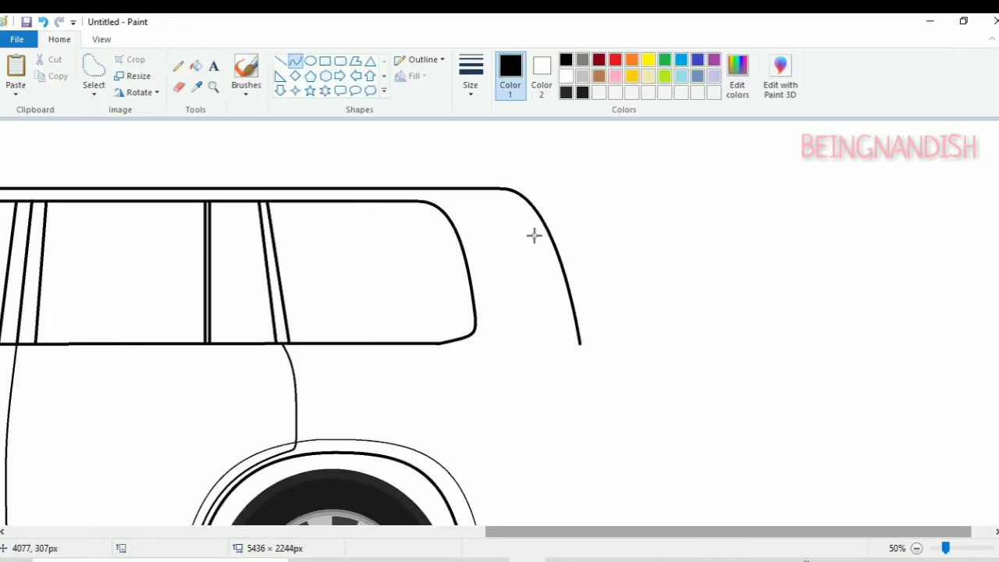
scroll(546, 234, "down", 1)
left_click_drag(579, 241, 601, 349)
left_click_drag(593, 259, 596, 268)
left_click(597, 273)
left_click(691, 264)
scroll(692, 264, "down", 1)
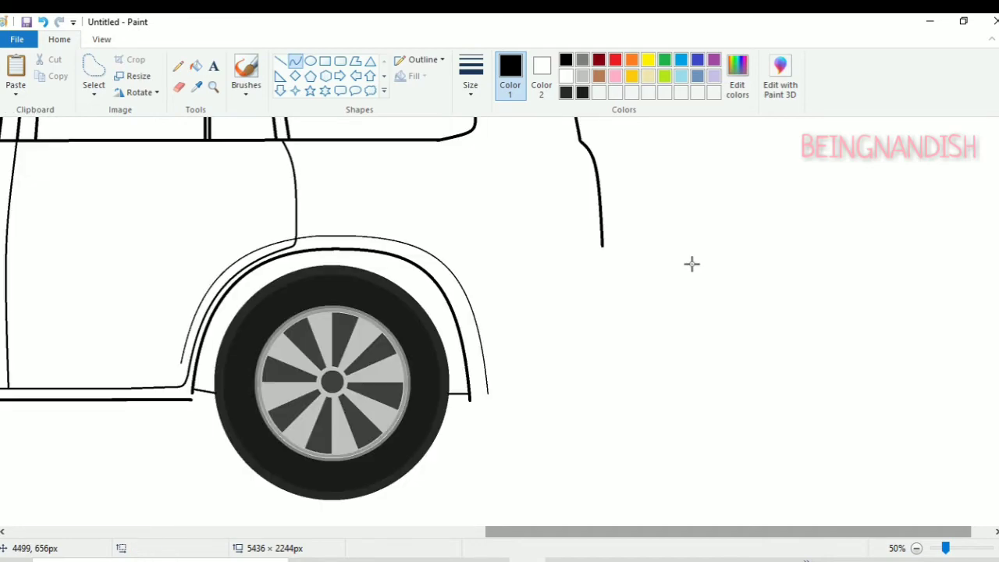
- Undo the two rear body curves back to the roof's rear end
scroll(703, 326, "up", 1)
left_click(102, 39)
left_click(47, 78)
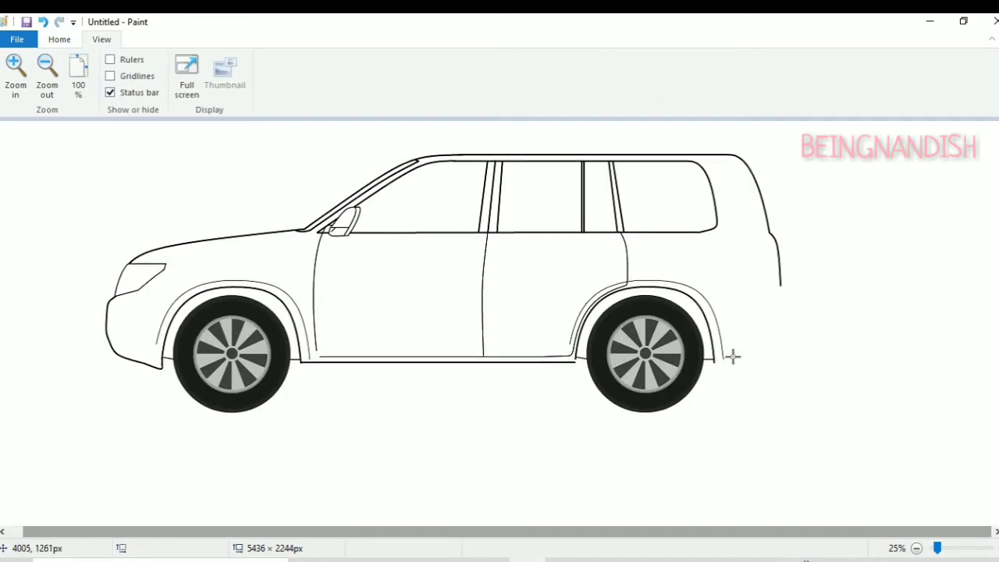
left_click(15, 78)
left_click_drag(705, 535, 804, 535)
left_click(60, 39)
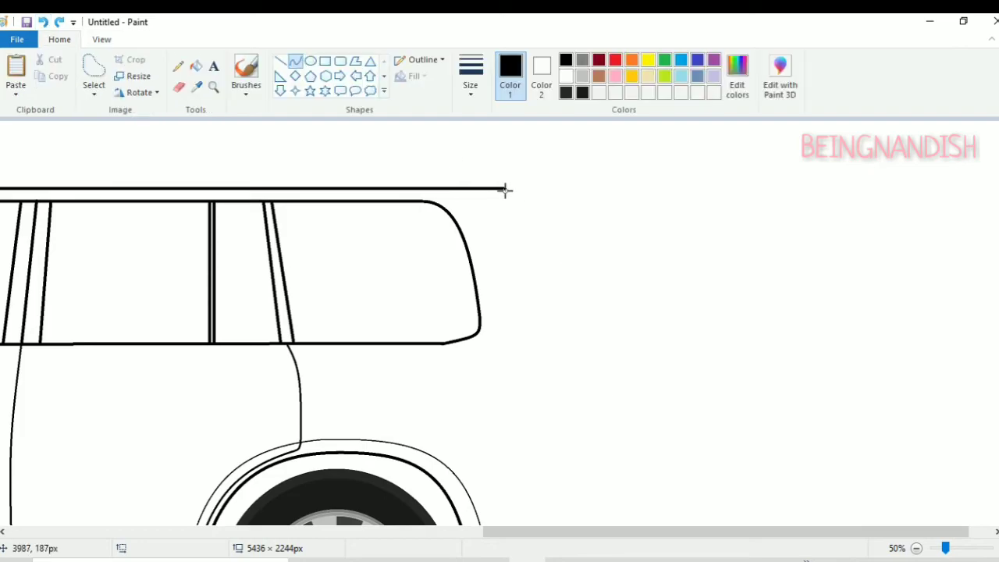
- Draw the rear body edge with a bent curve from the roof's end to belt line height and a second bent curve below it
left_click_drag(504, 190, 598, 341)
mouse_move(564, 195)
left_mouse_down()
mouse_move(582, 216)
mouse_move(557, 198)
left_mouse_up()
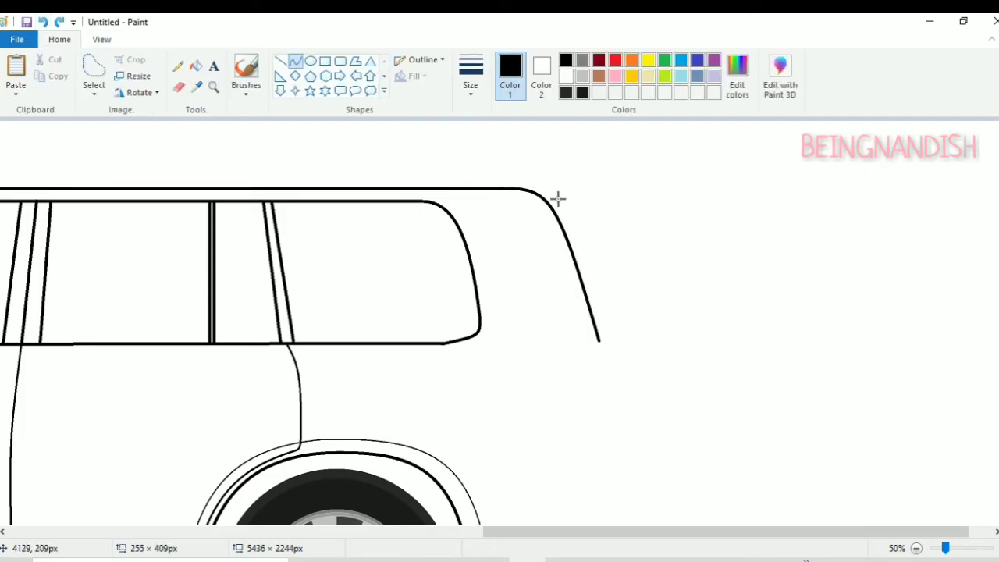
scroll(679, 240, "down", 2)
mouse_move(597, 240)
left_mouse_down()
mouse_move(617, 273)
mouse_move(619, 341)
left_mouse_up()
mouse_move(612, 257)
left_mouse_down()
mouse_move(609, 241)
mouse_move(615, 267)
left_mouse_up()
scroll(509, 280, "down", 2)
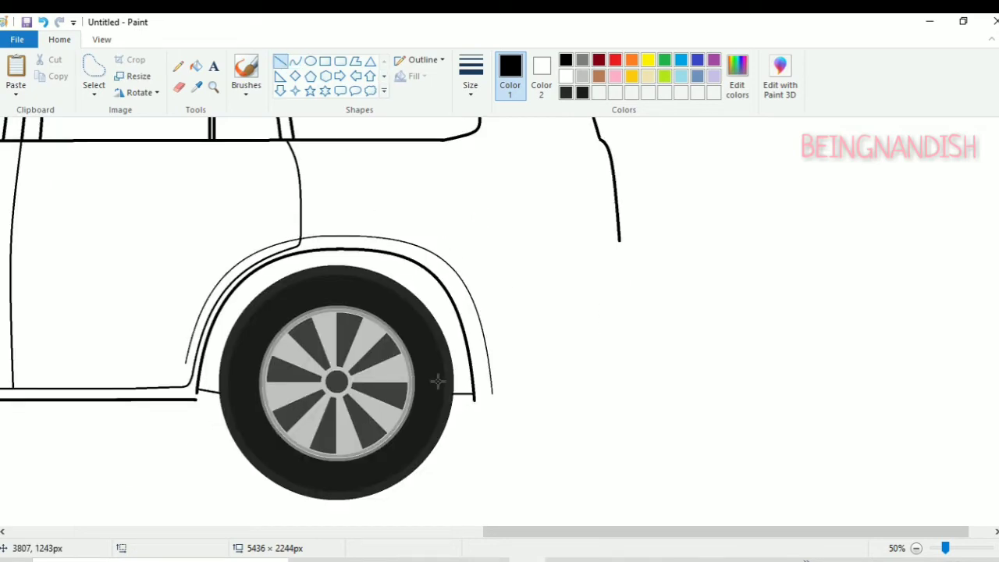
- Draw the rear bumper from the rear wheel arch's lower end around to the rear body edge with bent curves
mouse_move(474, 397)
left_mouse_down()
mouse_move(593, 388)
mouse_move(640, 307)
mouse_move(641, 275)
left_mouse_up()
left_click(295, 60)
mouse_move(628, 369)
left_mouse_down()
mouse_move(632, 392)
mouse_move(639, 362)
left_mouse_up()
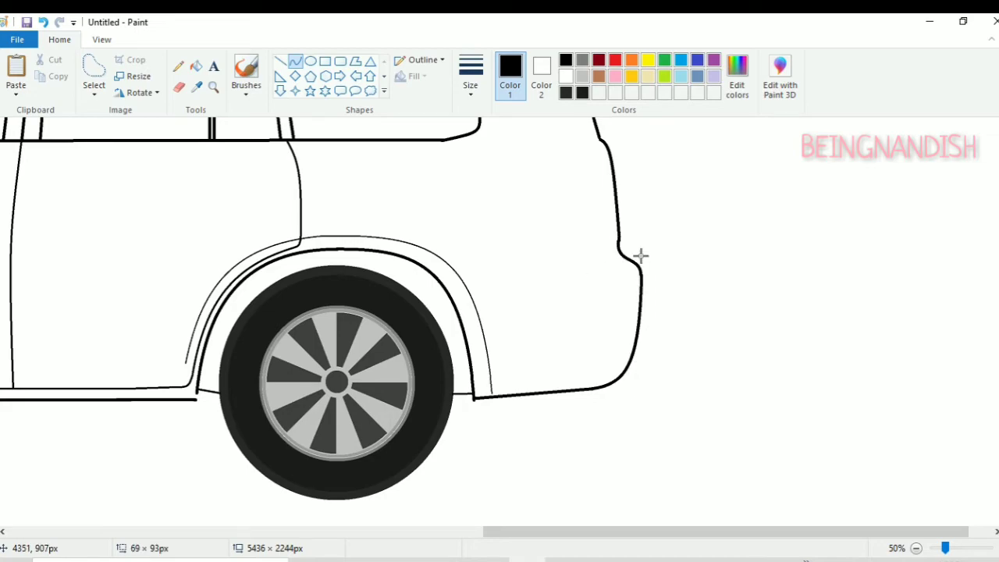
left_click_drag(640, 255, 640, 261)
- Try to outline the tail light above the rear bumper with a straight base line and bent curves, and undo the outline
scroll(707, 259, "up", 2)
left_click(281, 66)
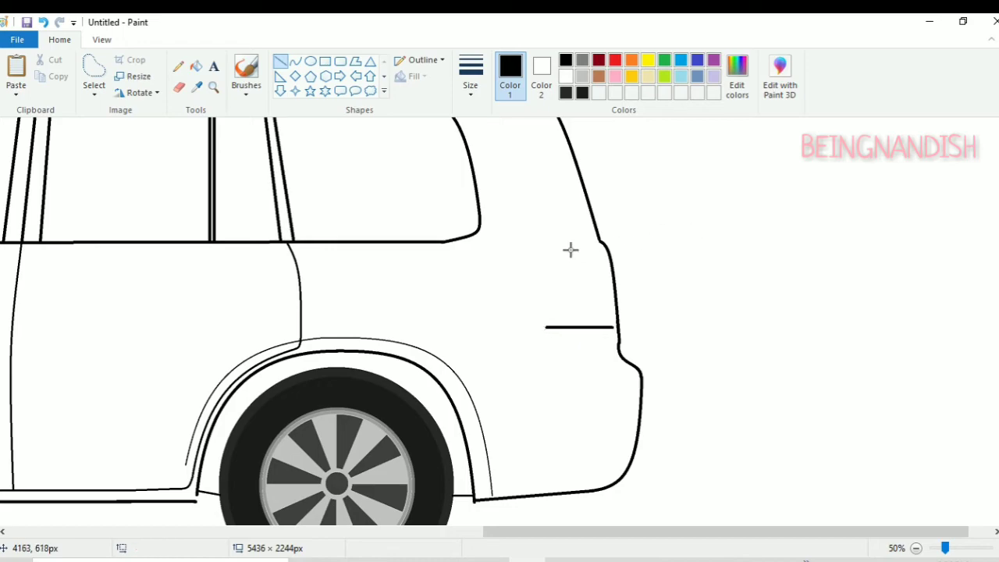
mouse_move(565, 247)
left_mouse_down()
mouse_move(615, 327)
mouse_move(606, 239)
mouse_move(533, 326)
mouse_move(540, 319)
mouse_move(550, 340)
mouse_move(550, 329)
left_mouse_up()
left_click_drag(530, 290, 542, 289)
left_click_drag(554, 330, 559, 329)
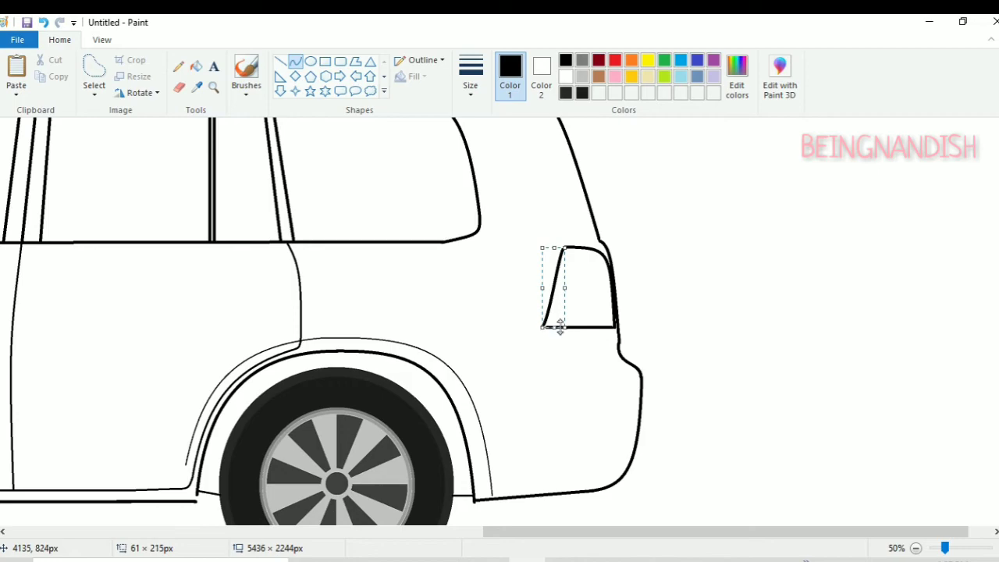
left_click(492, 285)
left_click(101, 40)
left_click(46, 71)
left_click(45, 24)
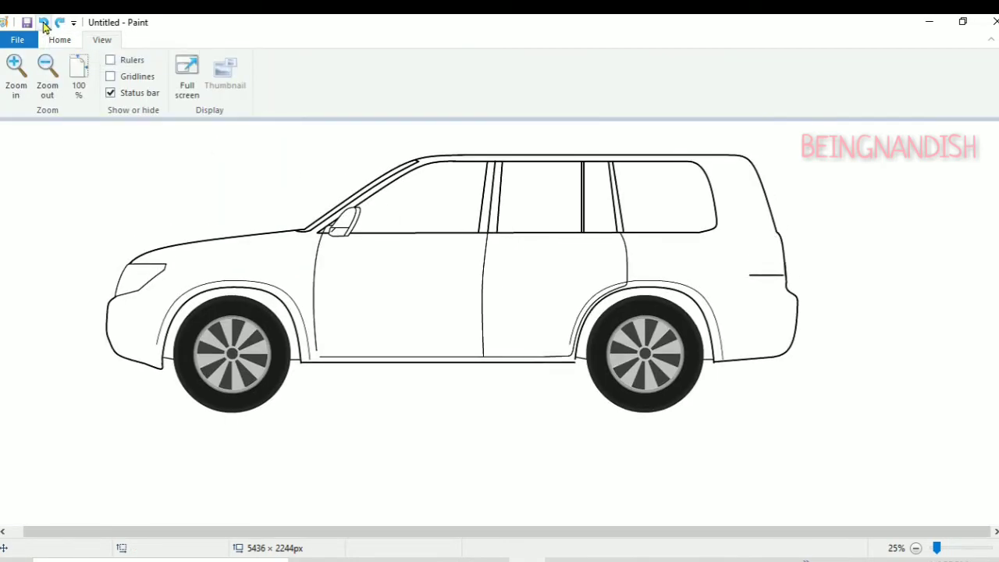
left_click(16, 70)
left_click_drag(457, 532, 929, 532)
scroll(749, 428, "down", 3)
left_click(59, 40)
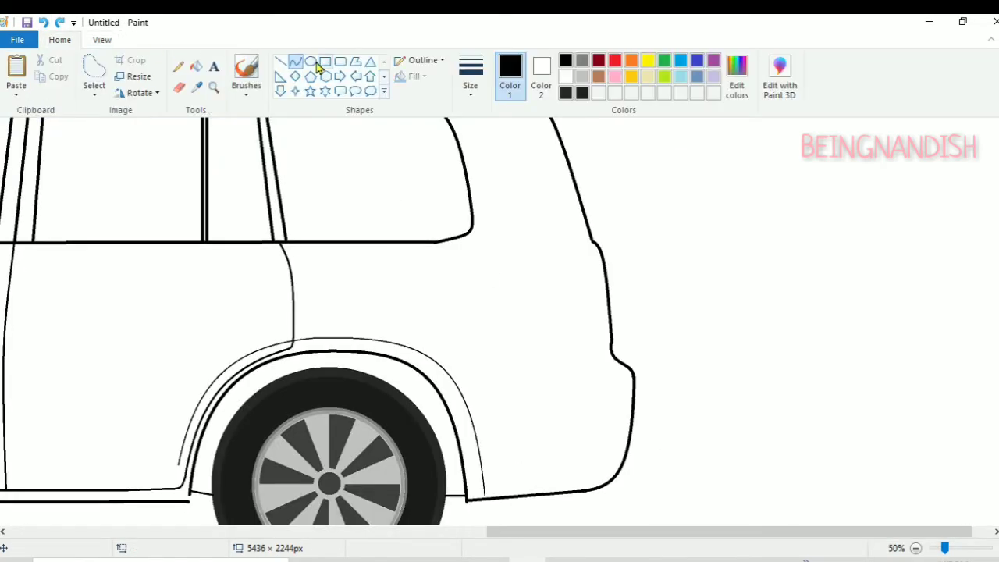
left_click(311, 61)
left_click_drag(521, 326, 571, 250)
key("ctrl+z")
- Outline the tail light beside the rear body edge with a rounded upper curve, a horizontal base and a short straight rear line
left_click(295, 62)
mouse_move(525, 330)
left_mouse_down()
mouse_move(564, 250)
mouse_move(549, 251)
mouse_move(603, 294)
left_mouse_up()
left_click_drag(593, 270, 600, 259)
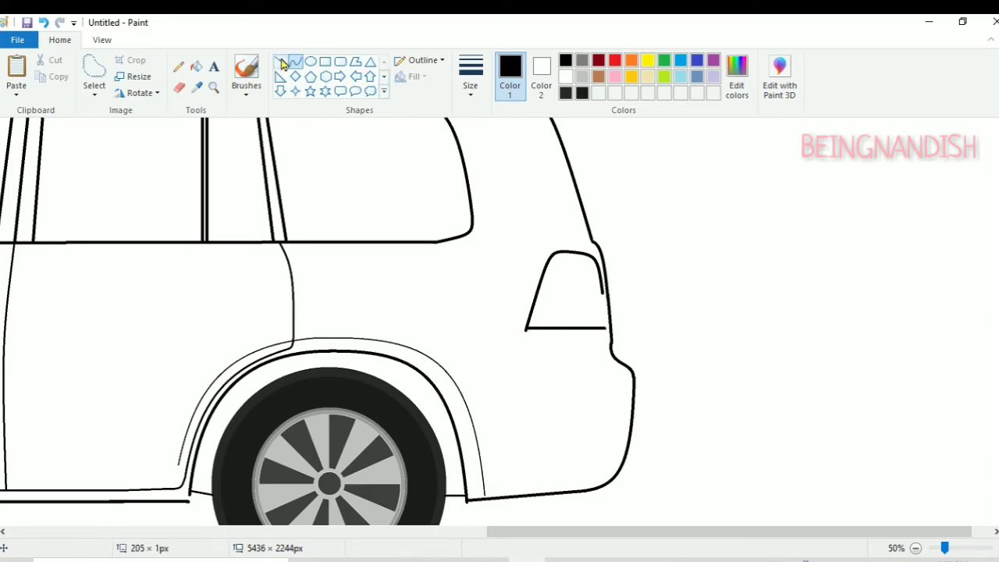
left_click(280, 61)
left_click_drag(602, 294, 603, 328)
left_click(179, 87)
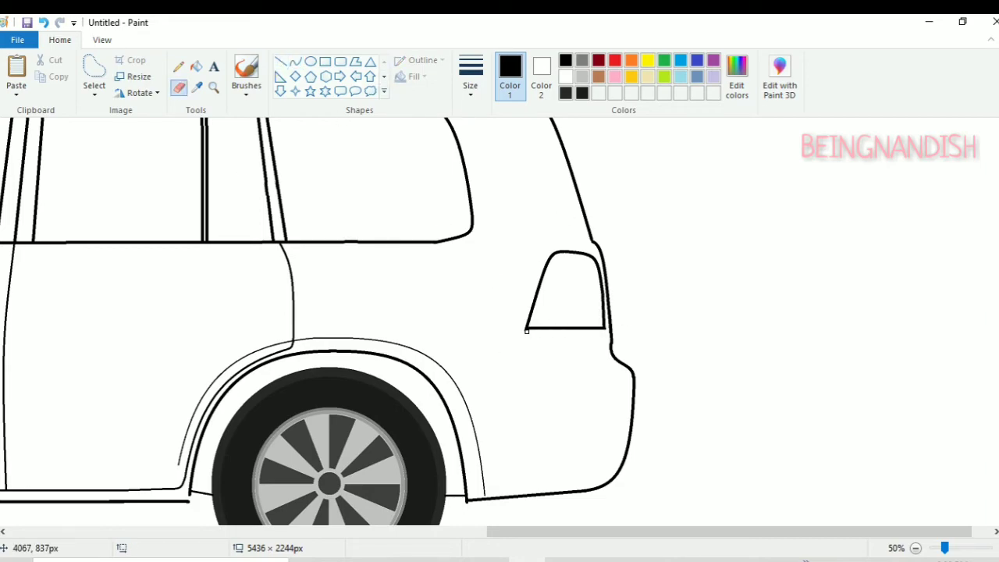
- Draw a thin bent curve from the tail light's lower front corner forward to the rear wheel arch
left_click(471, 78)
left_click(295, 61)
left_click_drag(525, 327, 405, 361)
left_click_drag(512, 346, 517, 351)
left_click(518, 352)
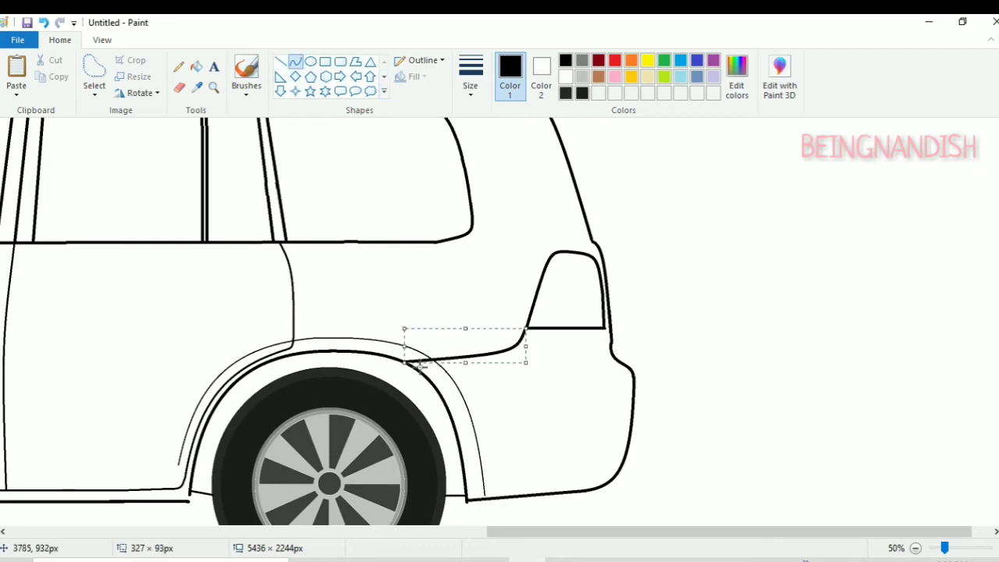
left_click_drag(404, 361, 384, 355)
left_click(470, 78)
left_click(479, 178)
left_click_drag(455, 355, 453, 361)
- Erase the end of the thin bumper curve that crosses into the rear wheel arch
left_click(194, 91)
left_click(102, 40)
left_click(15, 74)
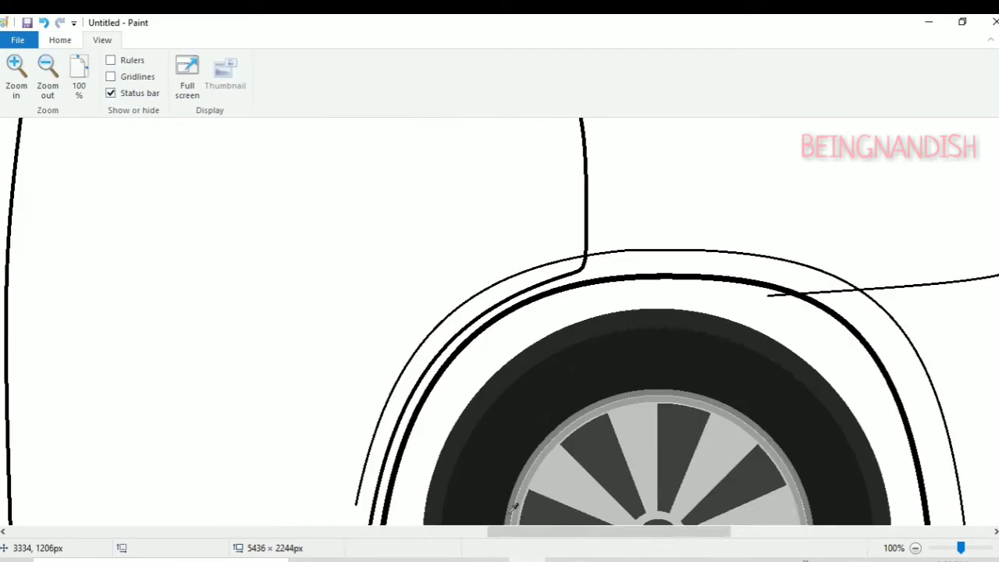
left_click_drag(511, 531, 579, 531)
left_click(60, 40)
left_click(179, 88)
- Draw a thick curve just inside the upper rear body edge and close its lower end with a short straight line above the tail light
scroll(314, 169, "up", 5)
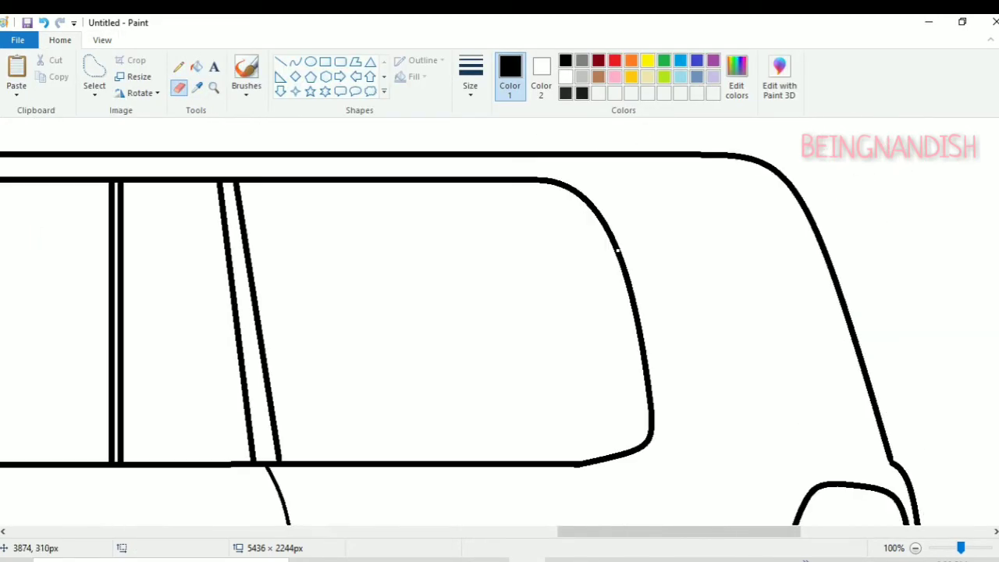
left_click(470, 78)
left_click(486, 205)
left_click(295, 63)
mouse_move(757, 171)
left_mouse_down()
mouse_move(865, 415)
mouse_move(867, 458)
mouse_move(763, 172)
left_mouse_up()
left_click(811, 264)
left_click(281, 62)
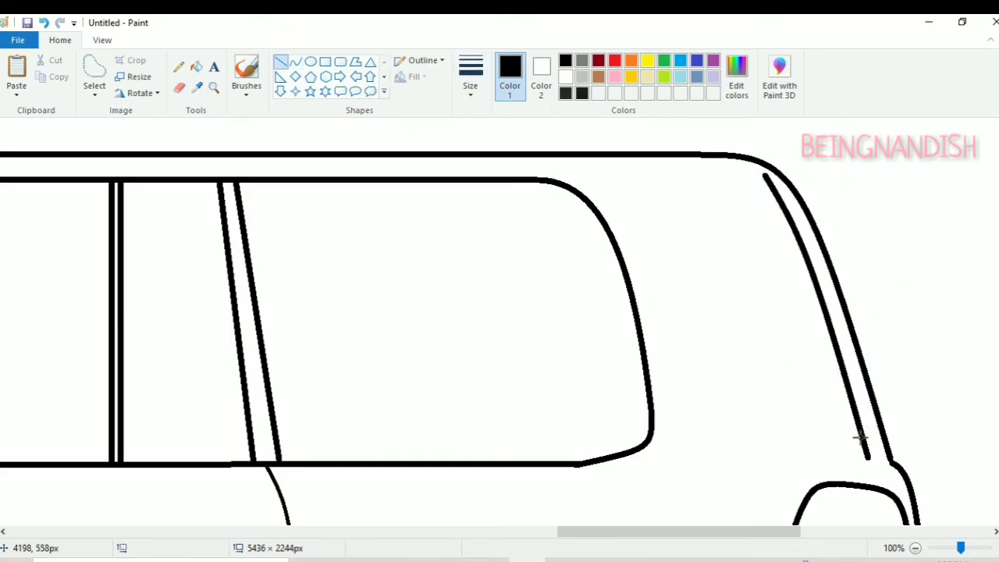
- Draw a pointed spoiler projecting from the roof's rear end with bent curves and erase the old body edge inside it
left_click(295, 62)
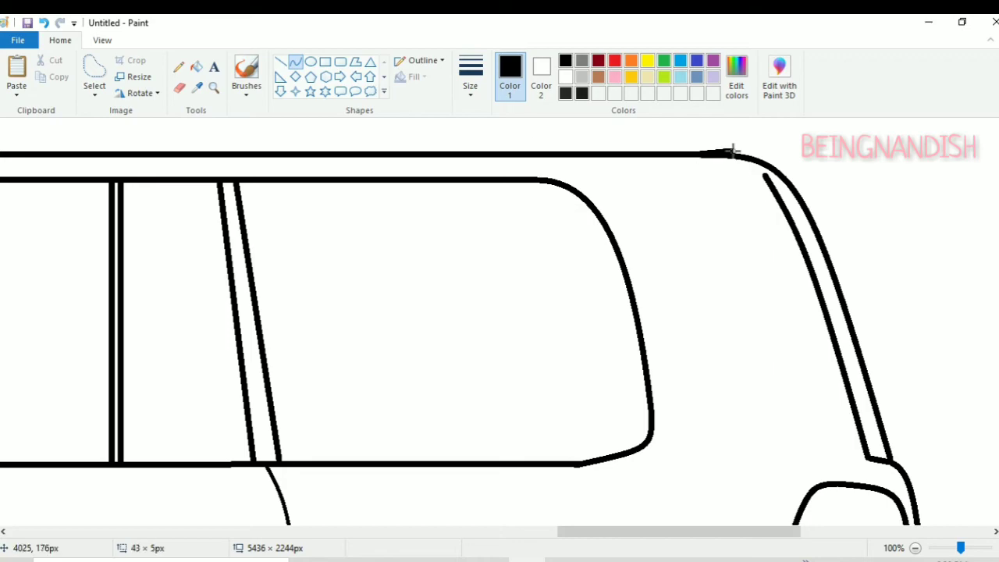
mouse_move(734, 151)
left_mouse_down()
mouse_move(812, 189)
mouse_move(905, 153)
mouse_move(899, 158)
left_mouse_up()
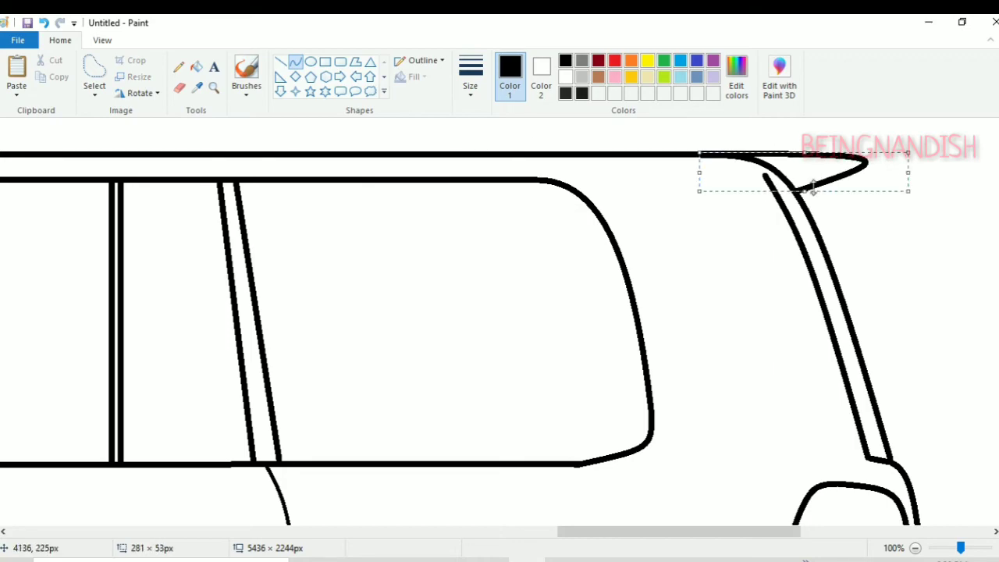
left_click(694, 203)
left_click_drag(719, 152, 757, 154)
left_click(180, 88)
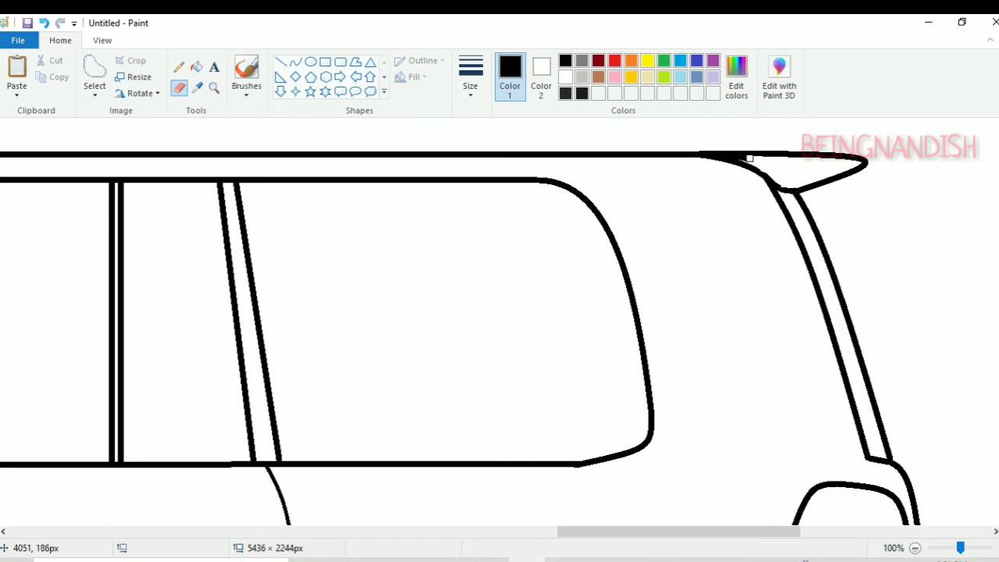
- Draw a short curve rounding the front door's lower front corner so the door edge meets the bottom line
left_click(102, 40)
scroll(439, 216, "down", 2)
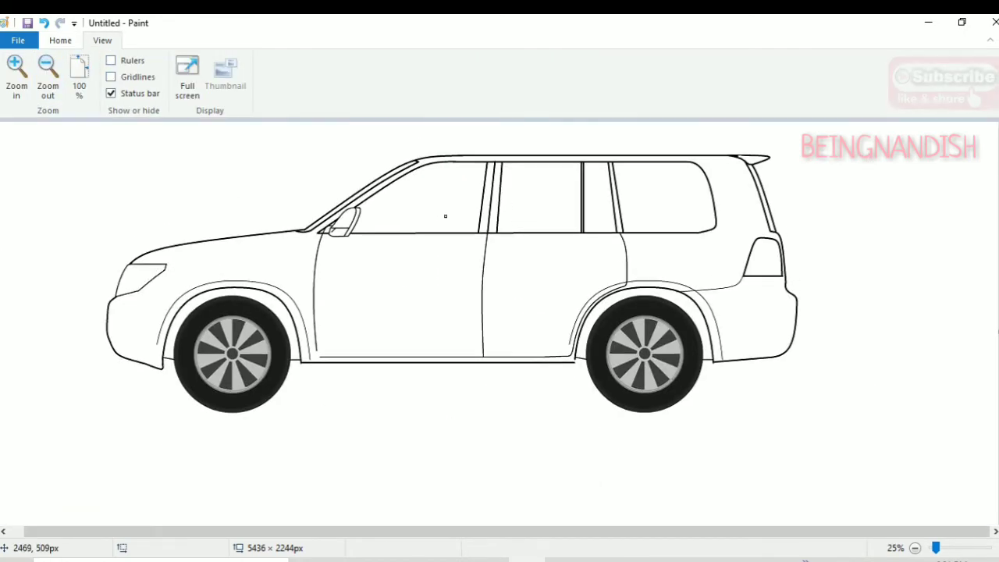
left_click(60, 40)
left_click(340, 62)
left_click(103, 41)
left_click(16, 74)
left_click_drag(372, 532, 506, 542)
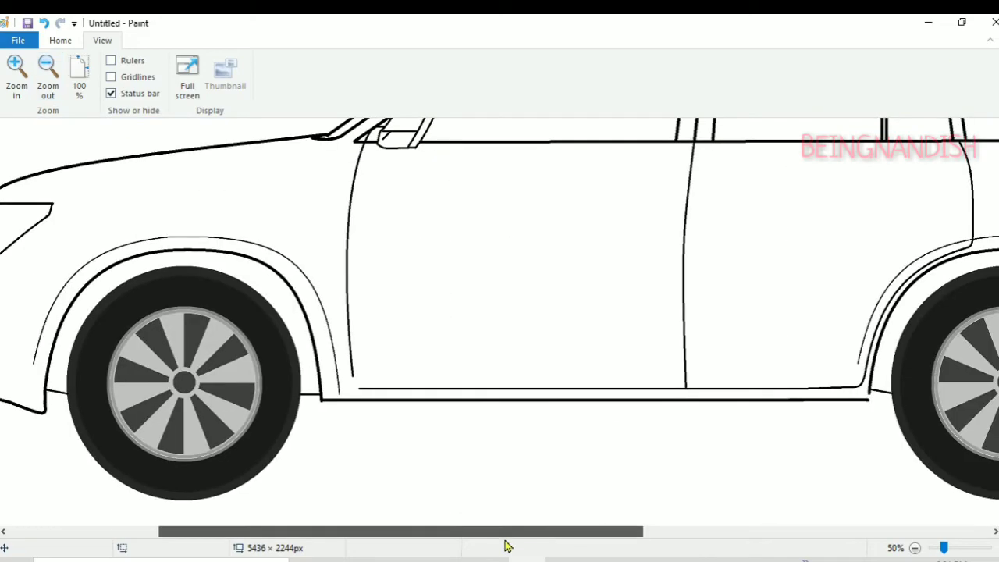
left_click(60, 40)
left_click(296, 62)
left_click(471, 87)
mouse_move(358, 389)
left_mouse_down()
mouse_move(353, 376)
mouse_move(337, 393)
mouse_move(354, 382)
left_mouse_up()
left_click(486, 177)
double_click(352, 386)
scroll(395, 304, "up", 1)
scroll(395, 304, "down", 1)
- Draw short straight lines closing the sill's front and rear ends at the wheel arches
left_click(180, 88)
left_click(280, 61)
left_click_drag(873, 360, 868, 399)
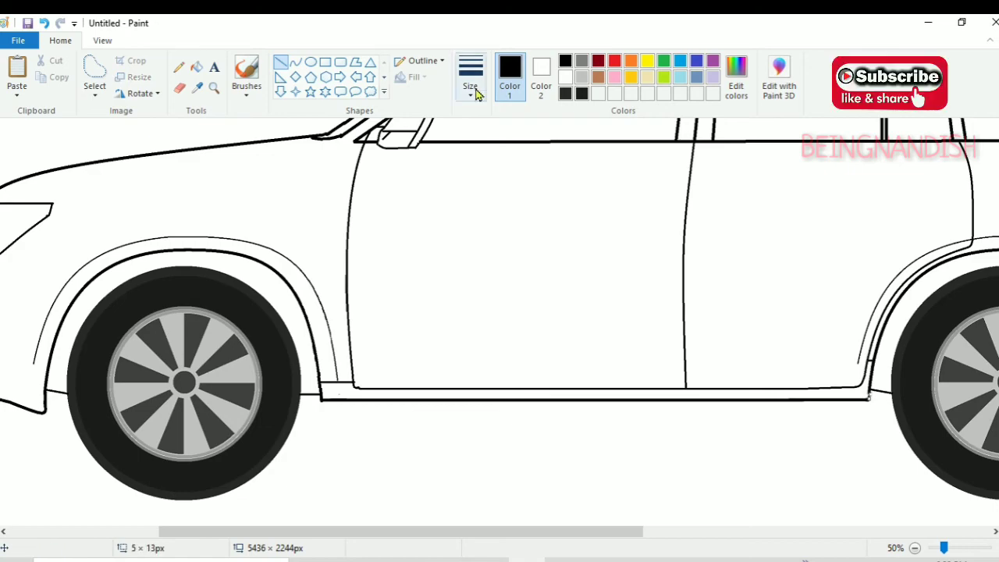
left_click(473, 92)
left_click(486, 206)
left_click(609, 264)
- Draw a thin diagonal line from the headlight's lower edge to the front wheel arch and a horizontal line across the lower front bumper
left_click_drag(473, 535, 319, 536)
left_click(471, 78)
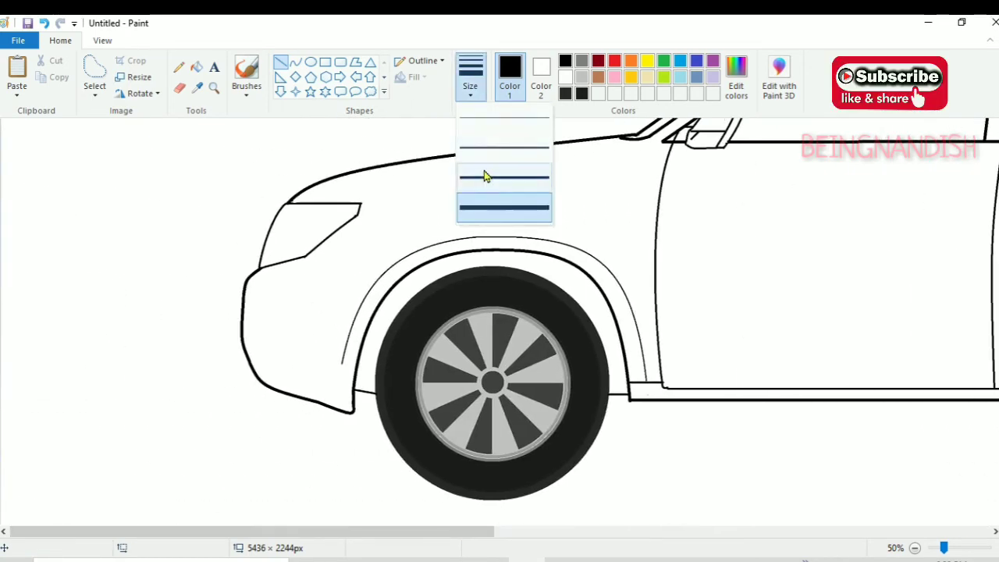
left_click(484, 174)
left_click_drag(329, 241, 396, 294)
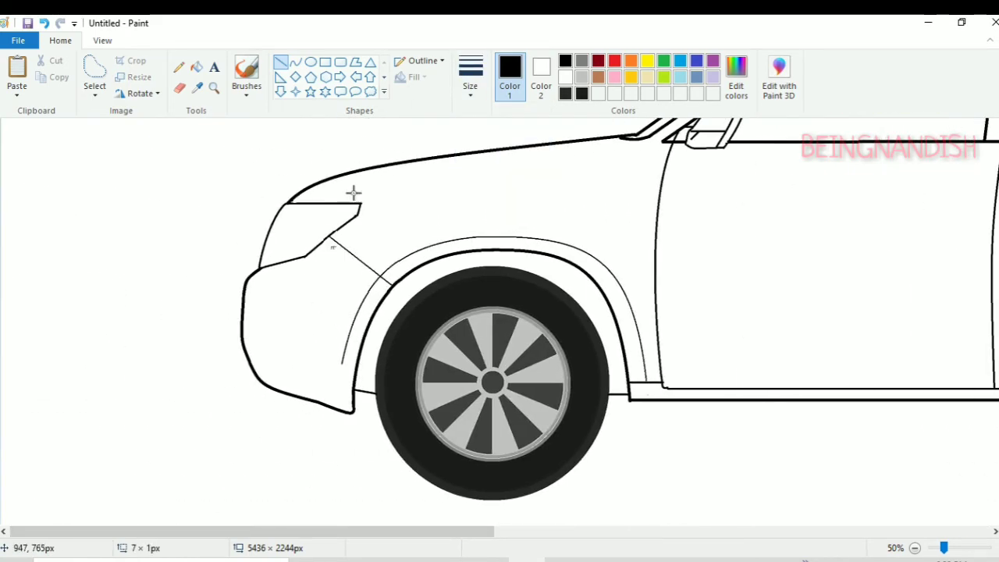
key("ctrl+z")
left_click_drag(325, 241, 390, 290)
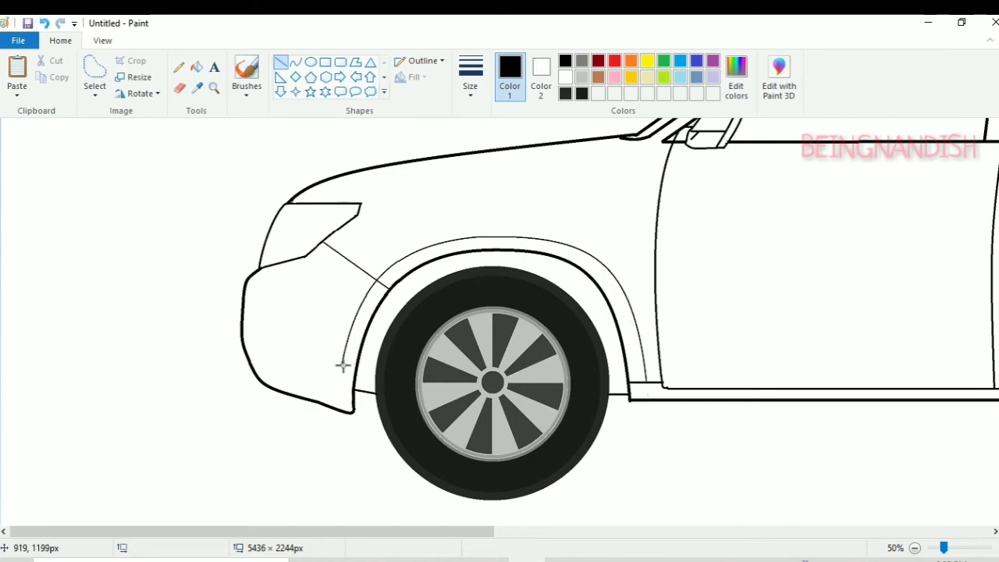
- Draw a rounded fog lamp outline at the bumper's front edge and divide off a narrow strip along its front
left_click(295, 62)
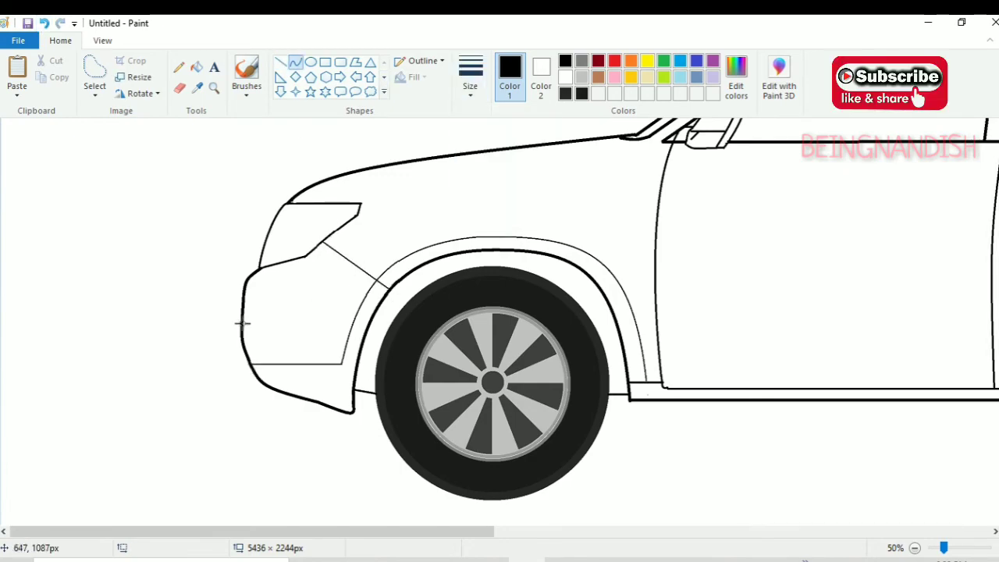
left_click_drag(270, 314, 272, 314)
left_click_drag(277, 345, 277, 345)
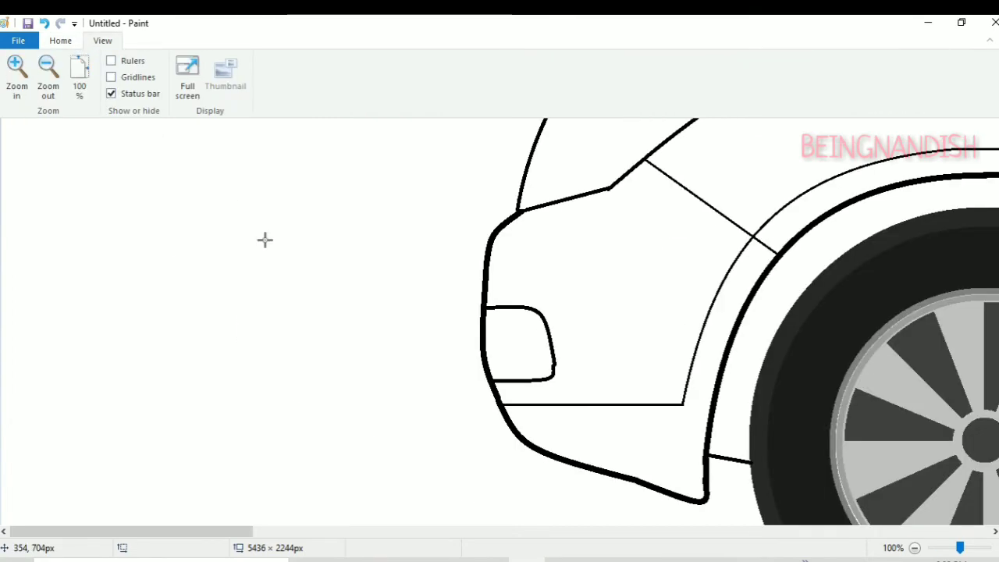
left_click(62, 40)
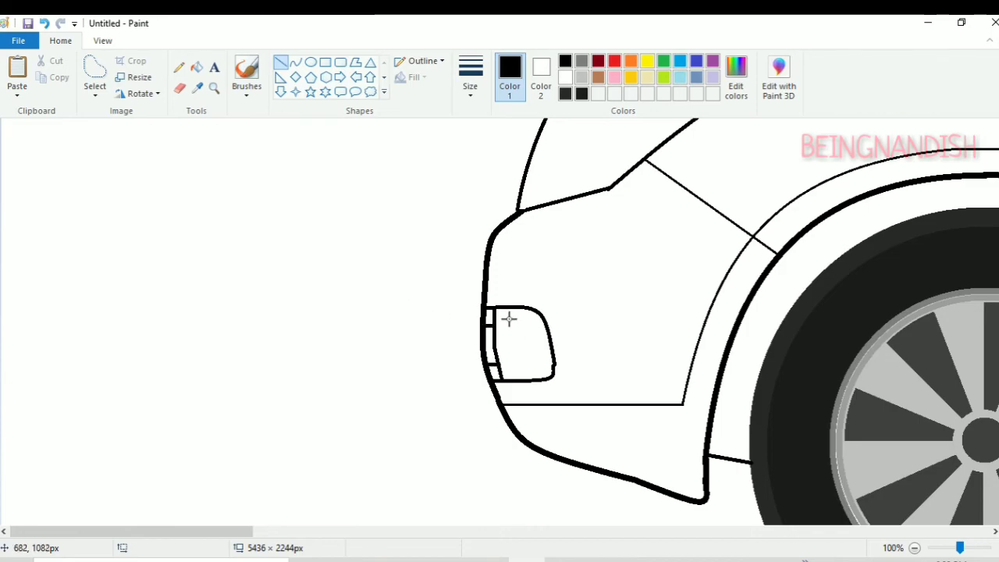
- Draw an inner curved outline and short horizontal lines inside the fog lamp
left_click(296, 63)
left_click_drag(497, 317, 543, 371)
left_click_drag(525, 343, 539, 316)
left_click(281, 62)
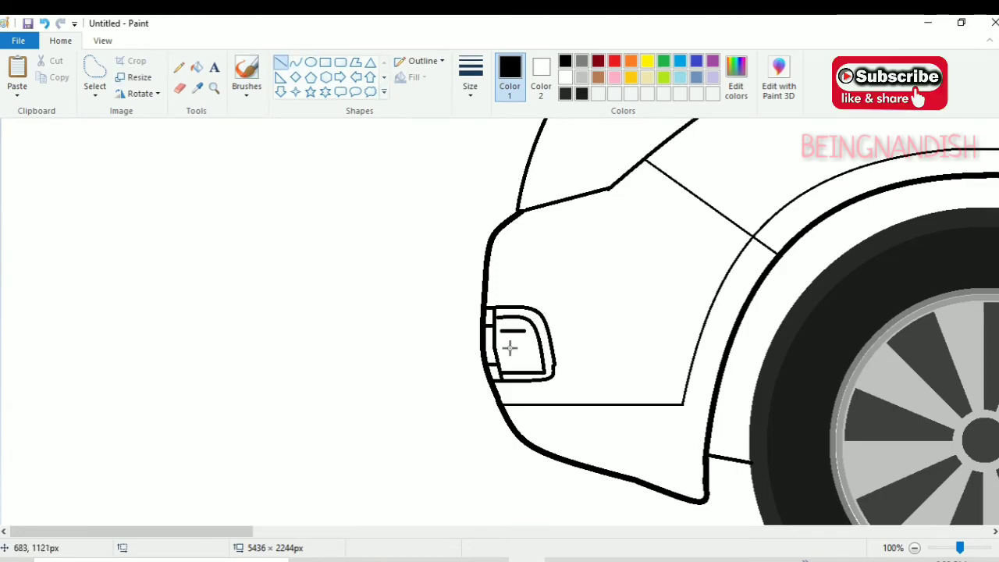
- Draw a curved divider inside the headlight and four short horizontal lines in the section behind it
scroll(509, 348, "up", 5)
left_click(296, 62)
left_click_drag(622, 290, 594, 390)
left_click_drag(610, 340, 629, 363)
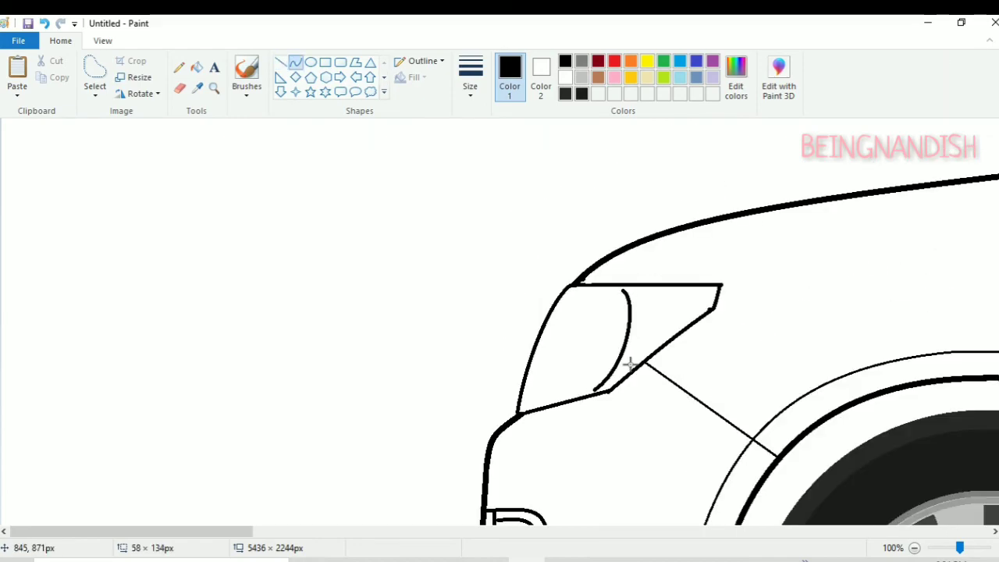
left_click(281, 62)
left_click_drag(637, 293, 691, 294)
left_click_drag(638, 312, 662, 313)
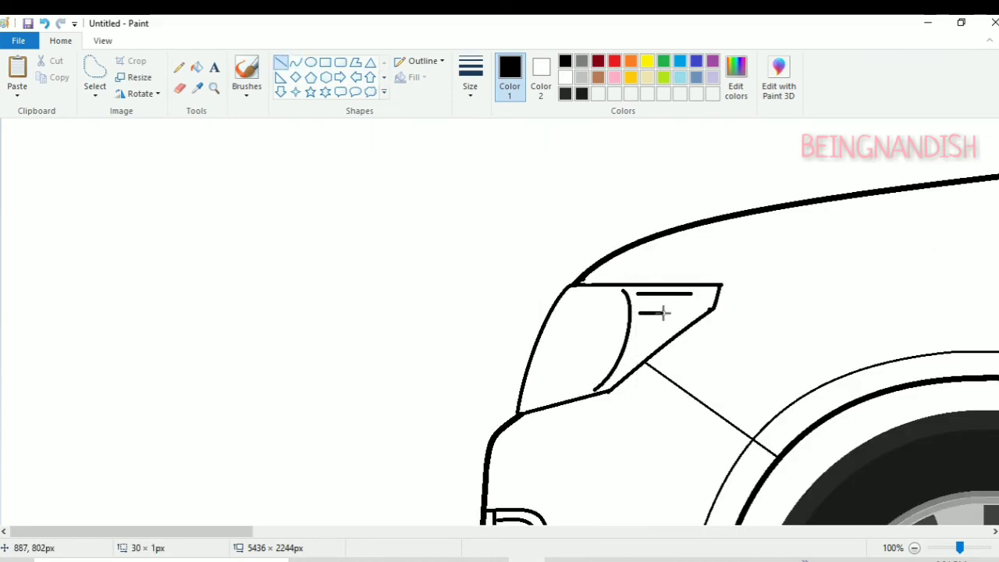
left_click_drag(632, 351, 646, 351)
- Draw two bent curves following the front edge inside the headlight's front section
left_click(296, 62)
left_click_drag(577, 295, 535, 396)
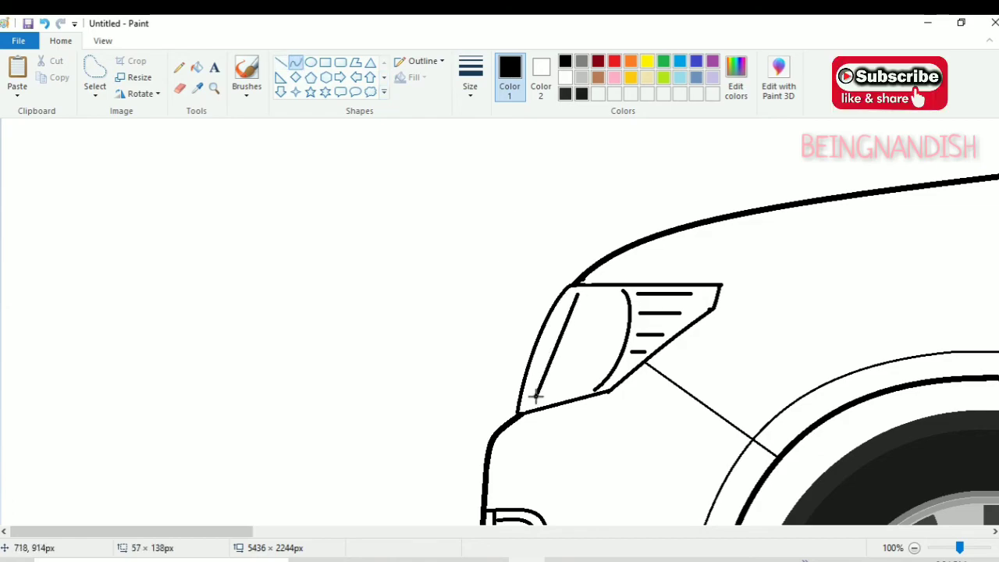
left_click_drag(556, 346, 539, 352)
left_click(539, 352)
left_click_drag(595, 302, 564, 379)
left_click_drag(579, 340, 573, 333)
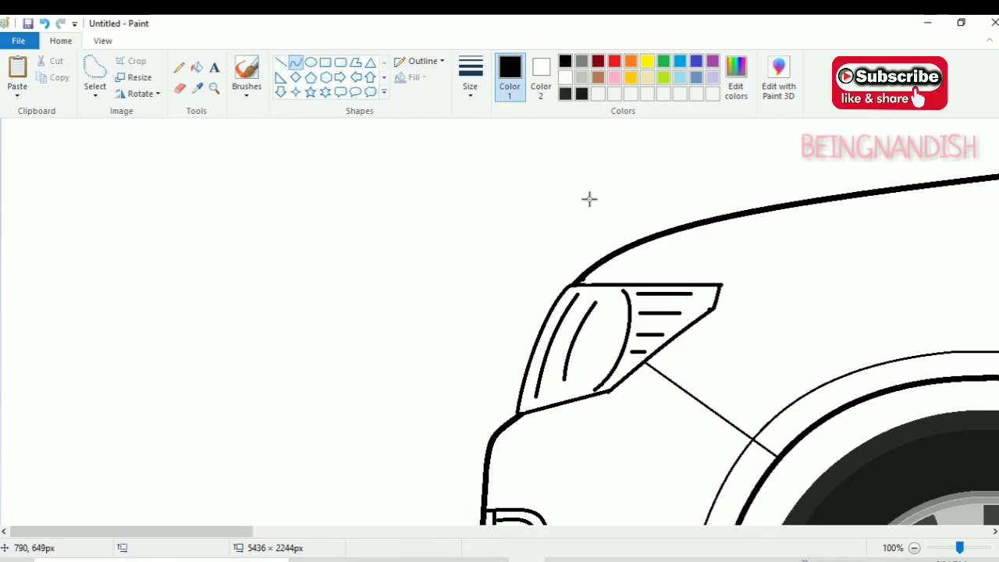
- Draw a small rounded rectangle as a side marker on the fender between the front wheel arch and the door
left_click(103, 41)
left_click(80, 70)
left_click(60, 40)
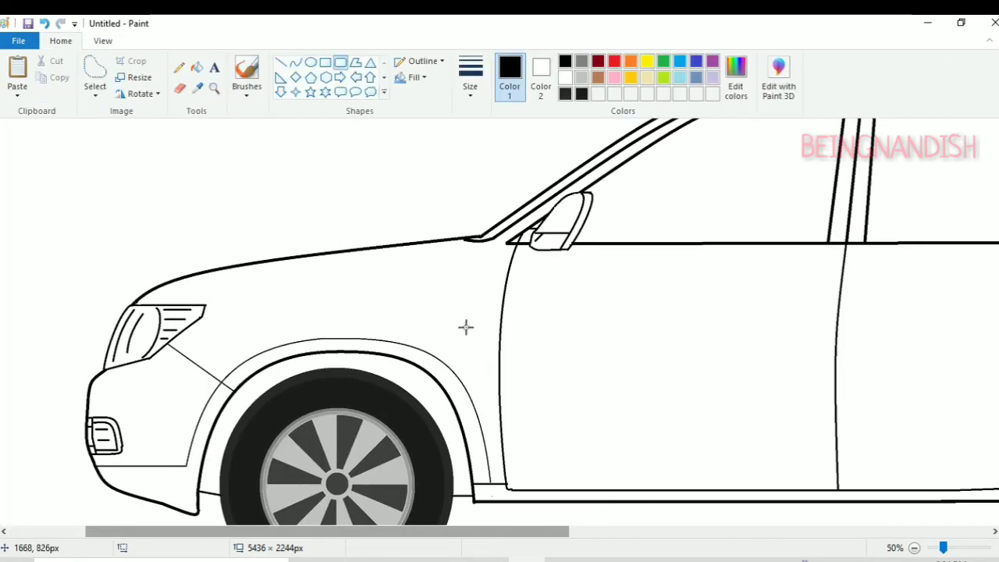
- Draw a thin bent curve just below the hood edge from above the headlight to near the windshield base
left_click(296, 62)
left_click(471, 76)
left_click(495, 152)
mouse_move(176, 300)
left_mouse_down()
mouse_move(197, 285)
mouse_move(467, 247)
left_mouse_up()
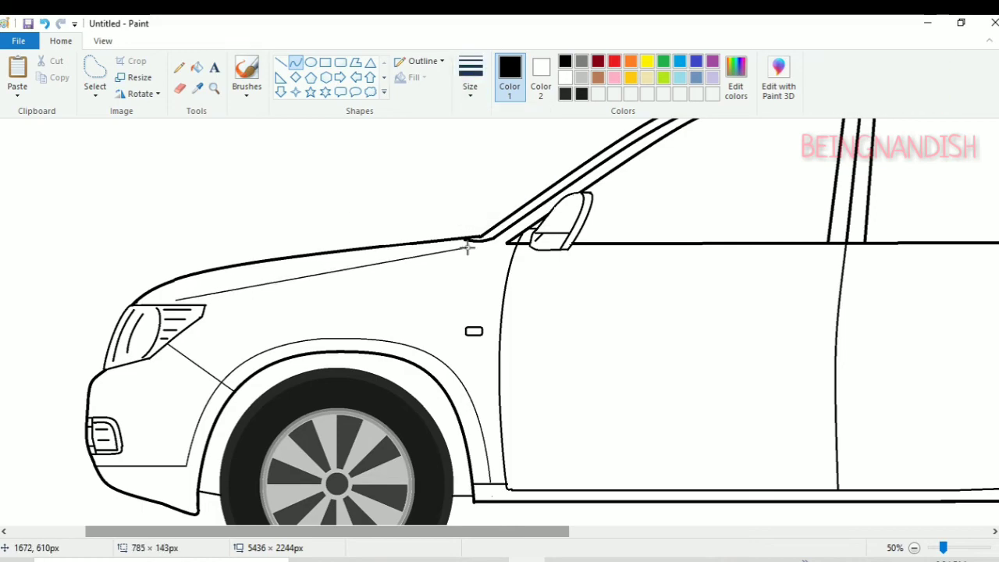
left_click_drag(248, 273, 195, 280)
left_click(198, 279)
left_click(267, 196)
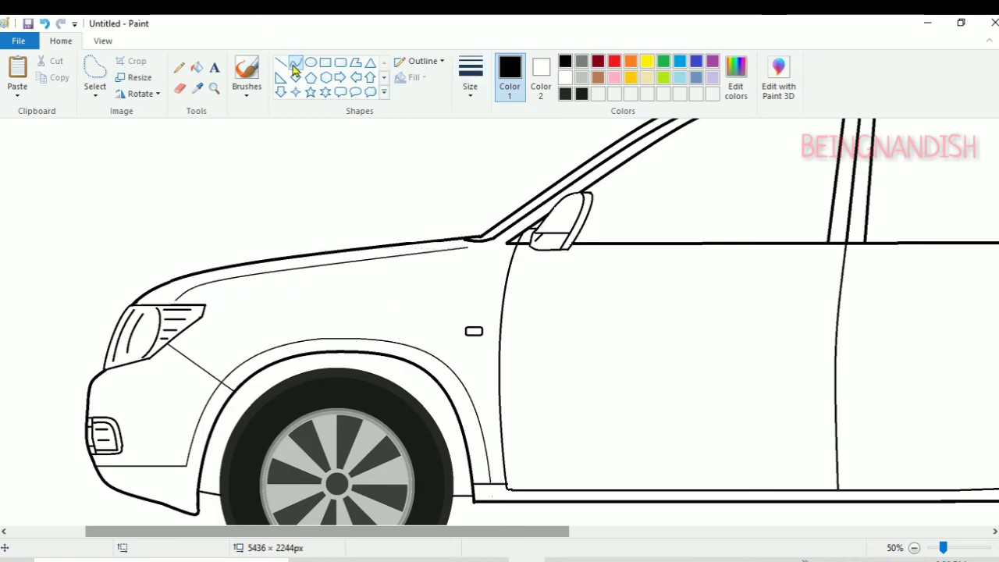
- Join the thin hood line to the windshield base and draw a short line across the pillar in front of the mirror
left_click(282, 63)
left_click_drag(468, 247, 479, 241)
left_click(466, 196)
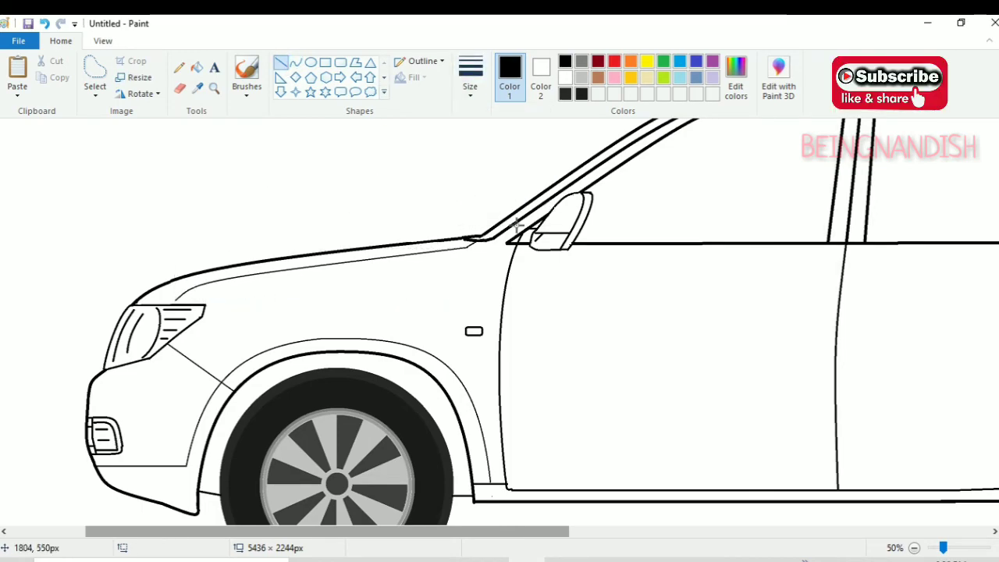
- Draw a door handle from two adjoining rounded rectangles near the front door's upper rear edge
left_click_drag(491, 532, 656, 531)
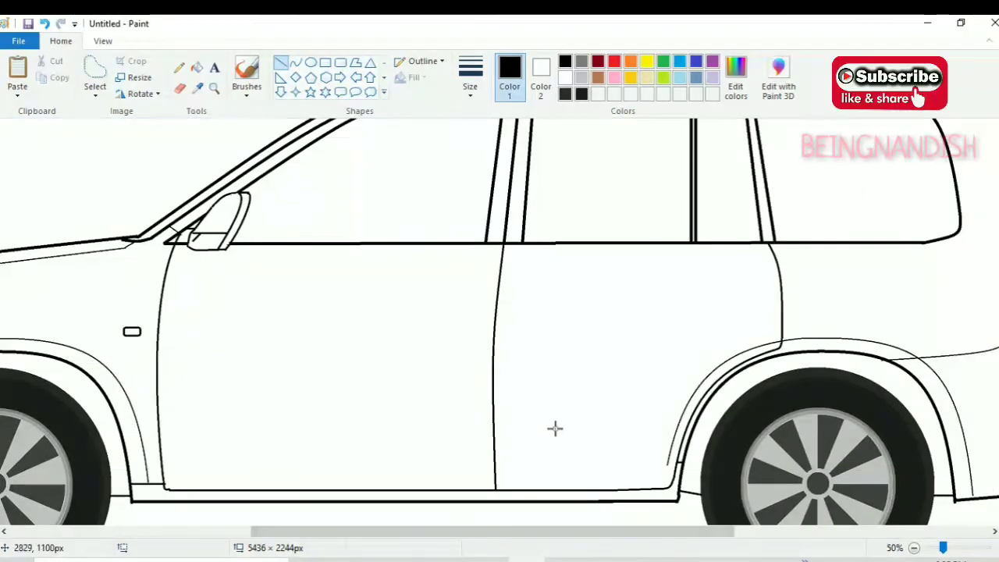
left_click(341, 63)
mouse_move(432, 271)
left_mouse_down()
mouse_move(494, 282)
mouse_move(497, 293)
left_mouse_up()
- Select the front door handle and move it slightly forward, away from the door's rear edge
left_click(95, 89)
left_click(125, 130)
left_click_drag(497, 294, 497, 288)
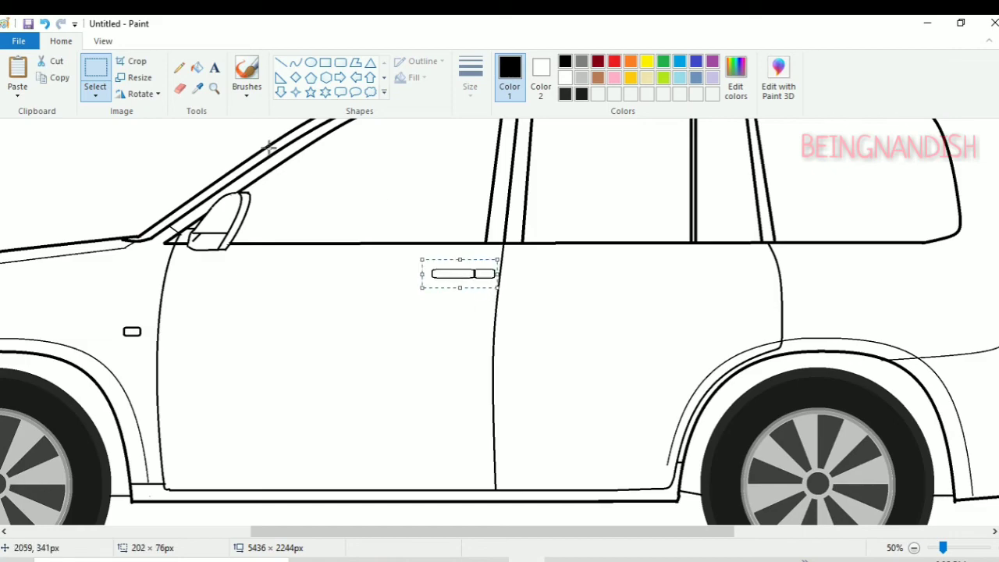
left_click(44, 24)
left_click_drag(414, 263, 466, 275)
left_click(584, 270)
- Draw upper and lower curves forming an oval recess around the handle's front part and add a small keyhole circle
left_click(105, 43)
left_click(18, 74)
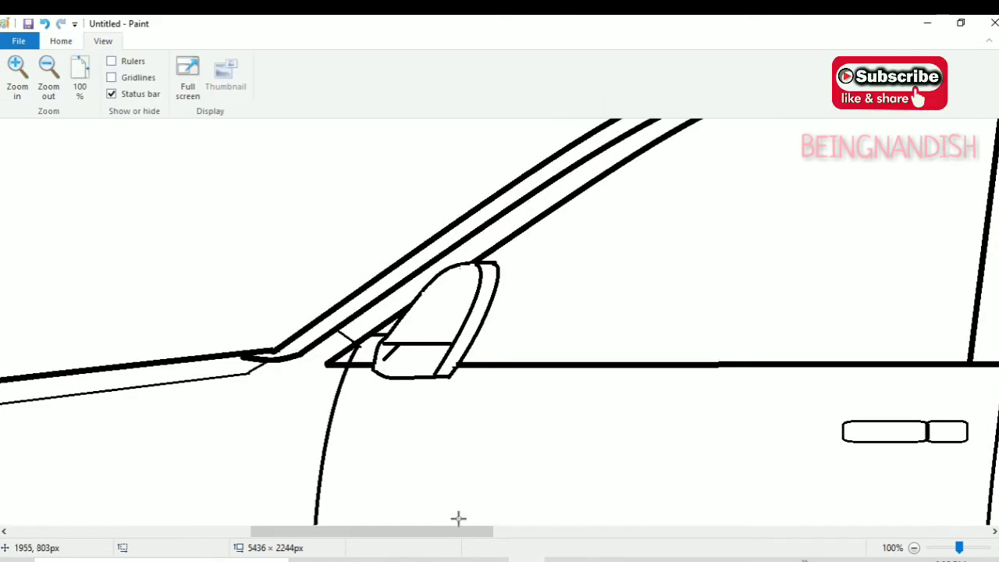
left_click_drag(458, 531, 553, 531)
left_click(68, 42)
left_click(296, 63)
left_click_drag(448, 427, 529, 421)
left_click(459, 397)
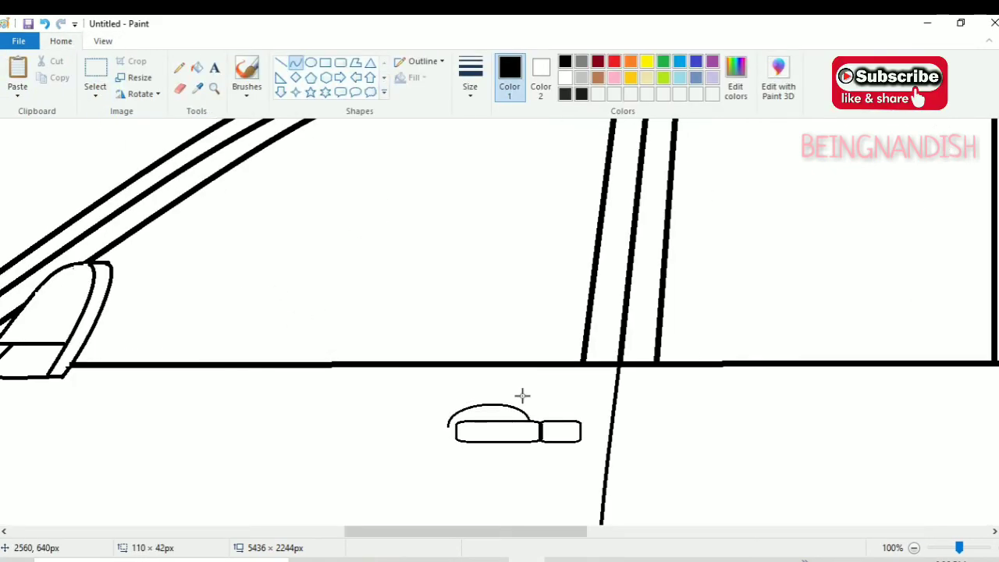
left_click(522, 395)
left_click_drag(448, 428, 528, 442)
left_click(455, 459)
left_click(516, 456)
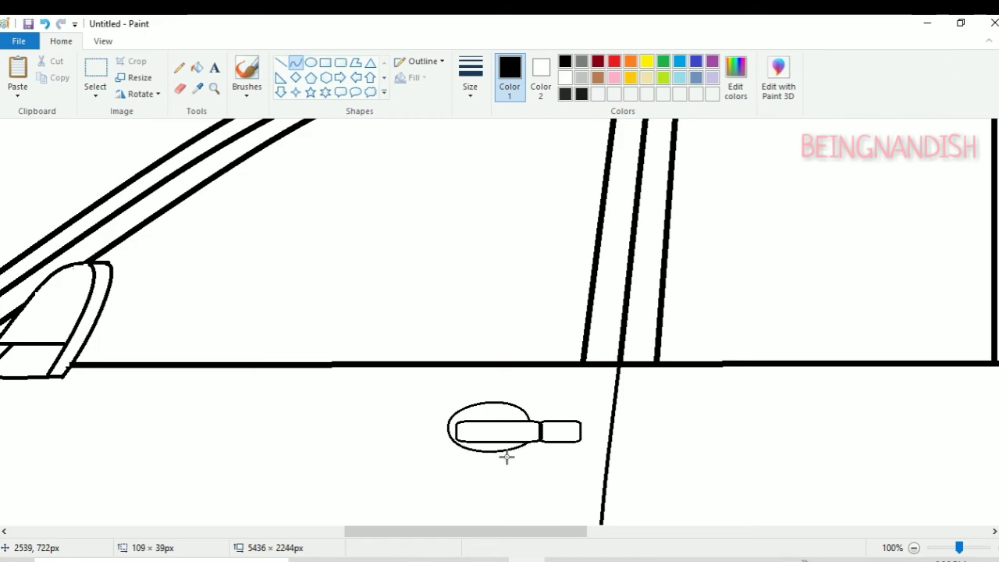
left_click(310, 63)
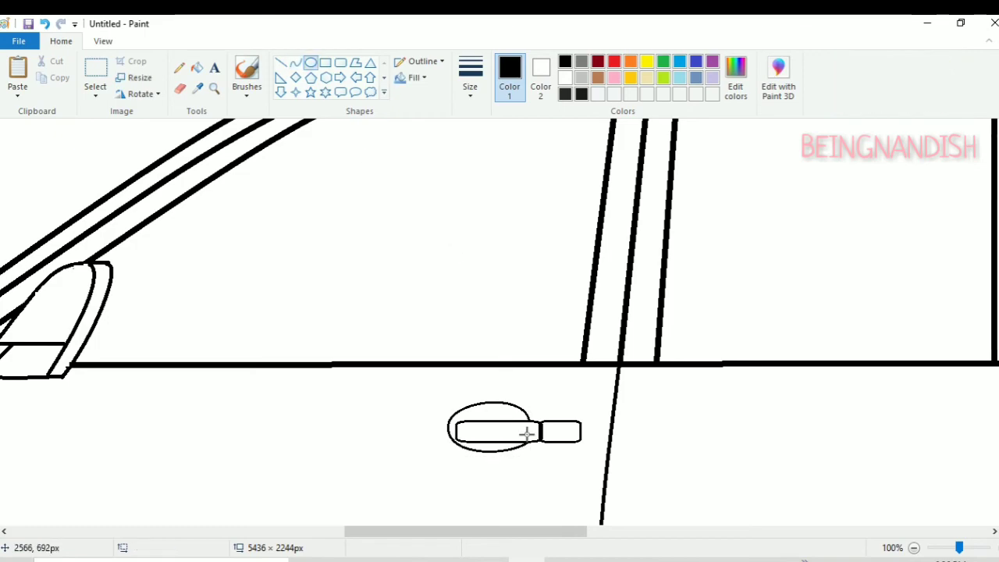
- Copy the finished front door handle and place the duplicate near the rear door's upper rear edge
left_click(103, 41)
left_click(47, 74)
scroll(140, 143, "left", 3)
left_click(61, 41)
left_click(96, 75)
left_click_drag(310, 262, 358, 283)
right_click(354, 282)
left_click(399, 308)
right_click(342, 219)
left_click(360, 260)
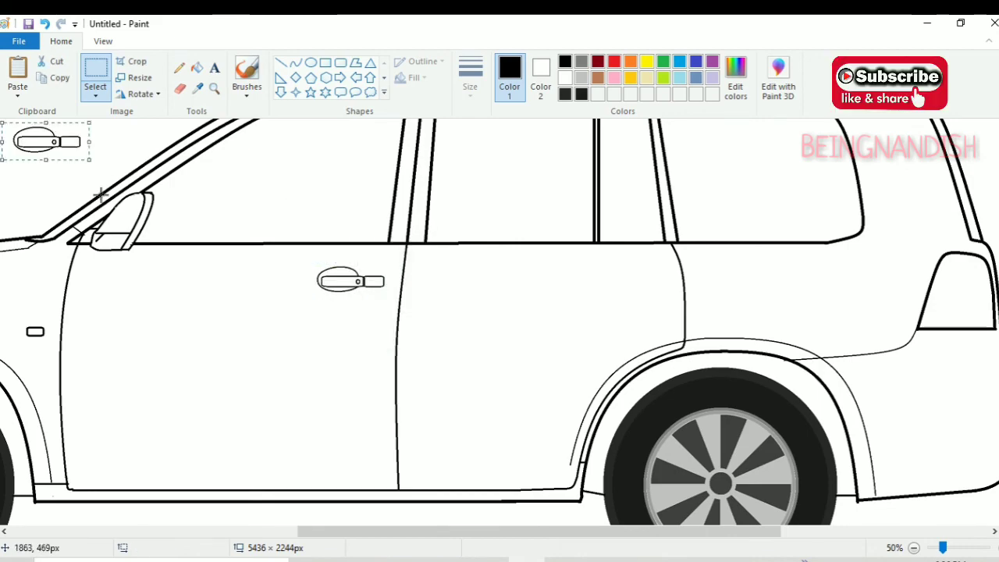
left_click_drag(46, 141, 627, 282)
left_click(504, 289)
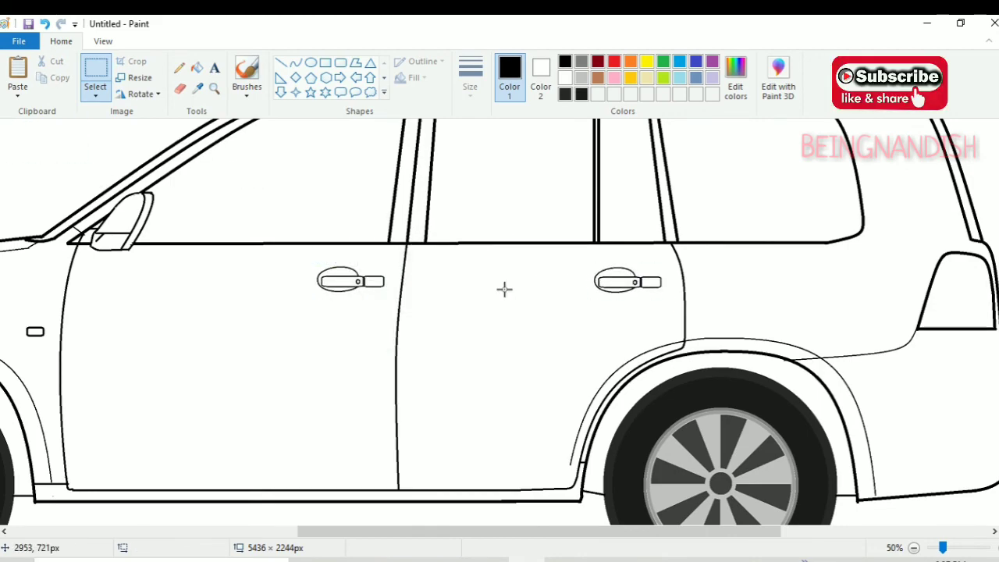
- Draw a horizontal line across the lower part of both doors between the wheel arches, using the second-thinnest line width
left_click(281, 62)
left_click_drag(569, 465, 48, 466)
scroll(277, 536, "left", 3)
scroll(220, 294, "down", 3)
left_click(471, 86)
left_click(503, 178)
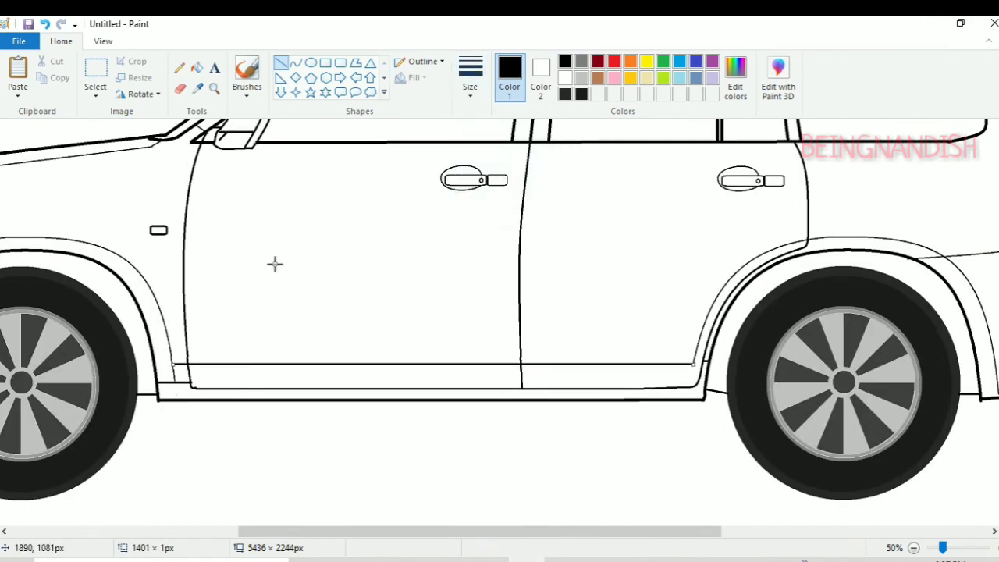
left_click(470, 88)
left_click(504, 208)
left_click(470, 88)
left_click(503, 149)
- Draw a thick side step beneath the sill with a curved front end, running back to the rear wheel arch
left_click(295, 62)
left_click(470, 86)
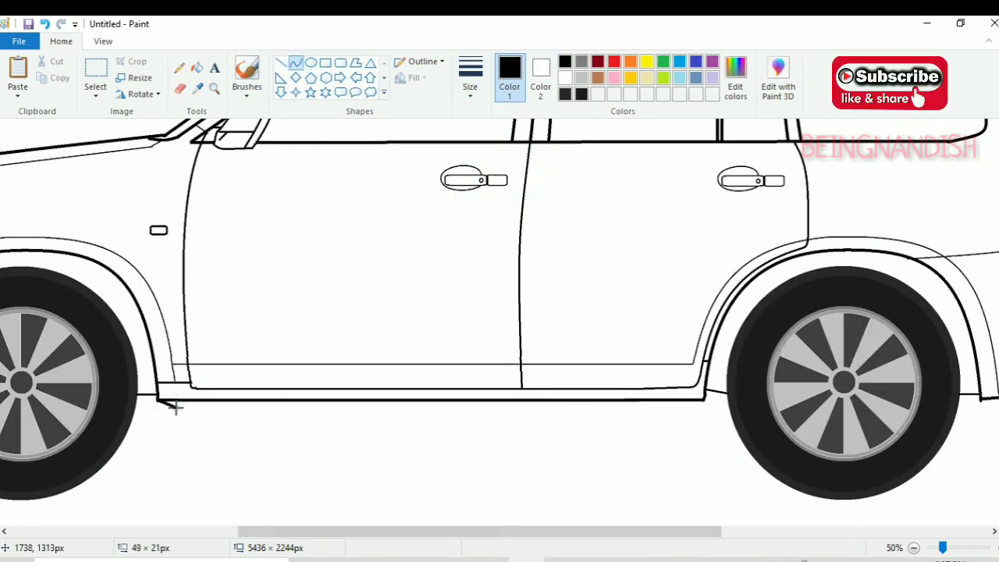
left_click(280, 63)
left_click_drag(157, 408, 663, 404)
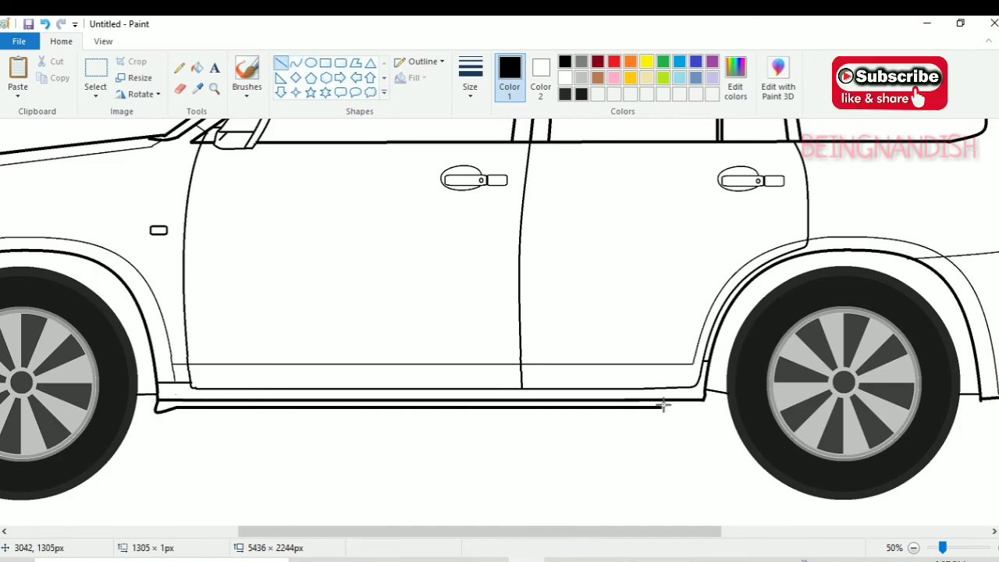
left_click(282, 64)
- Draw a narrow upright rounded rectangle as a reflector near the rear edge of the rear bumper
scroll(738, 304, "right", 6)
scroll(738, 304, "up", 2)
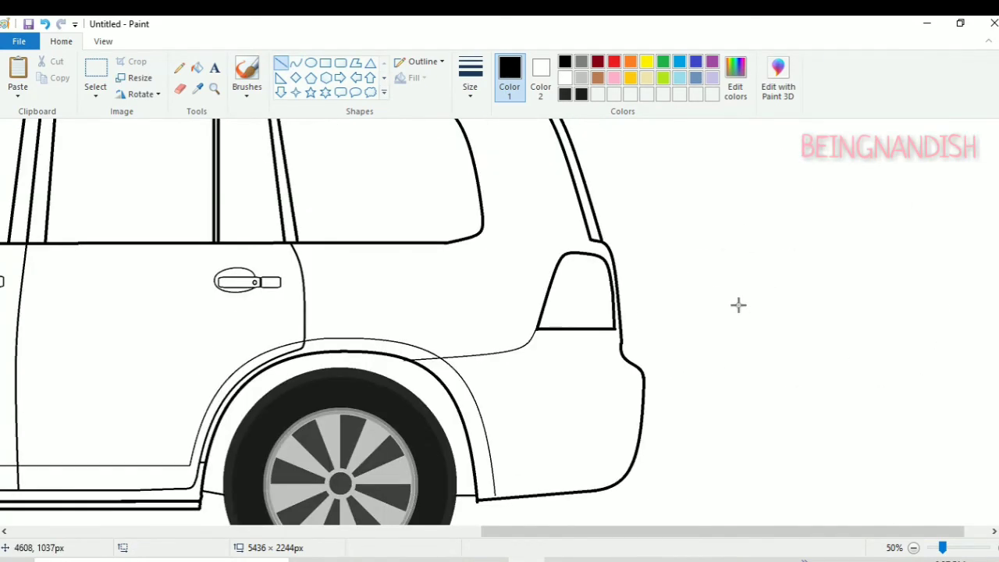
left_click(341, 62)
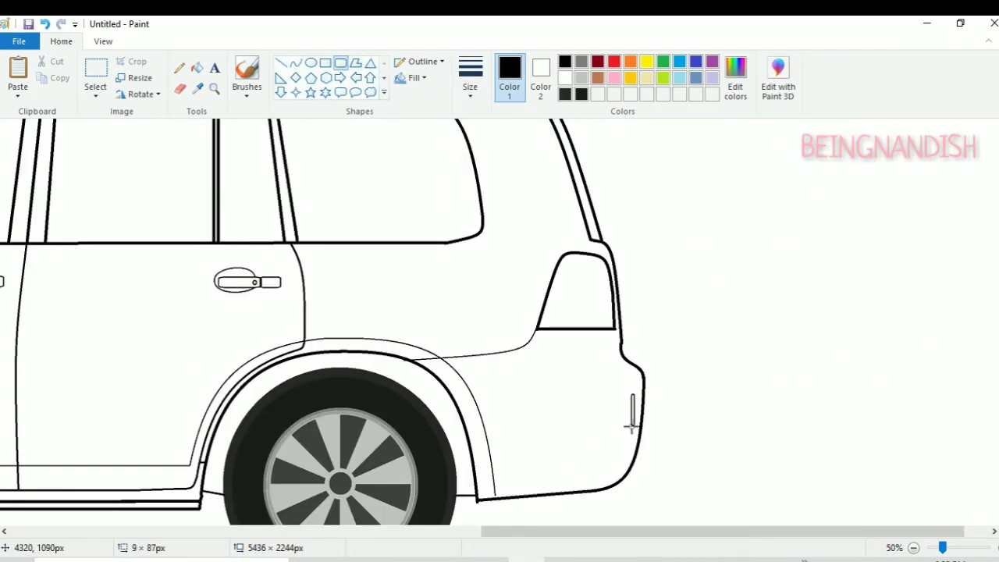
left_click_drag(630, 425, 638, 425)
- Draw a horizontal line from the rear bumper's outer edge to the rear wheel arch trim, using the thinnest line width
left_click(282, 63)
left_click_drag(641, 381, 462, 382)
left_click(470, 79)
left_click(503, 134)
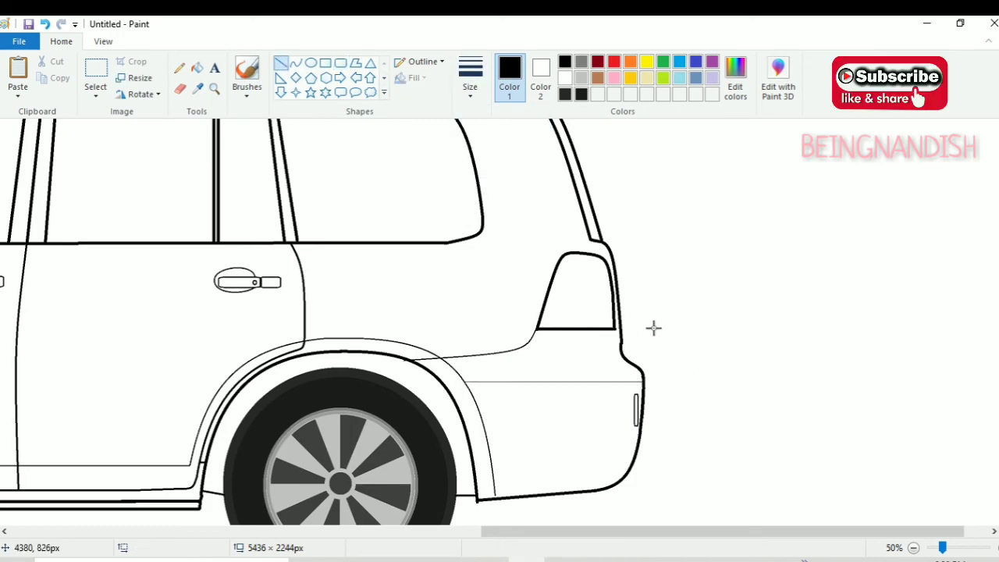
- Select the whole car and move it slightly down and forward on the canvas
scroll(452, 237, "up", 3)
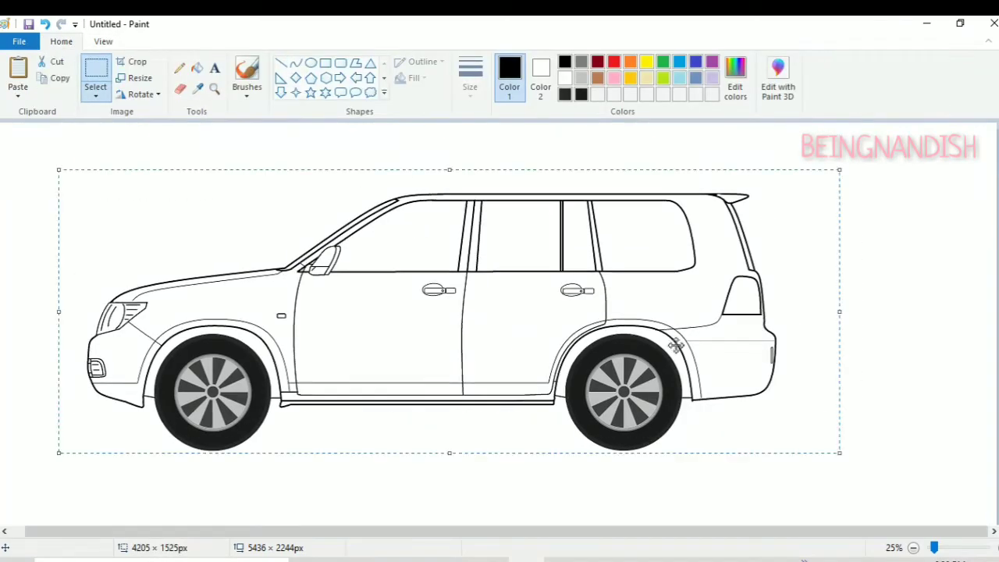
left_click(873, 259)
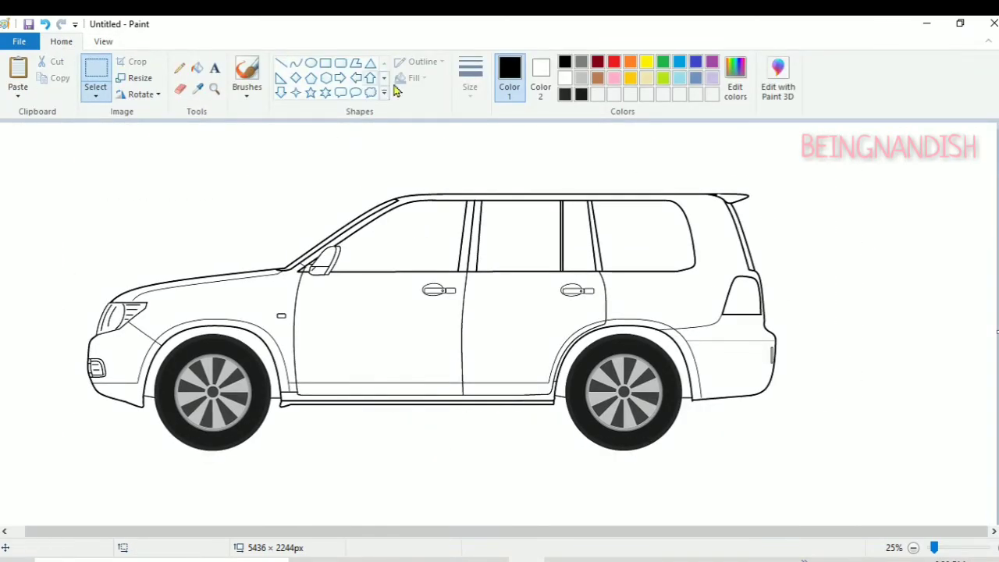
- Fill the headlamp with a custom light grey of RGB 232, 232, 232
left_click(581, 78)
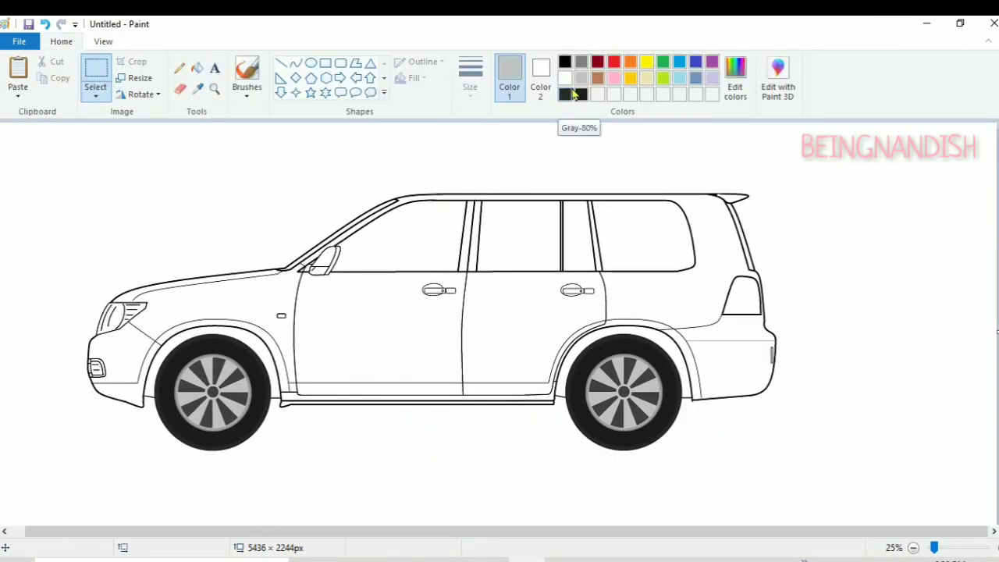
left_click(734, 88)
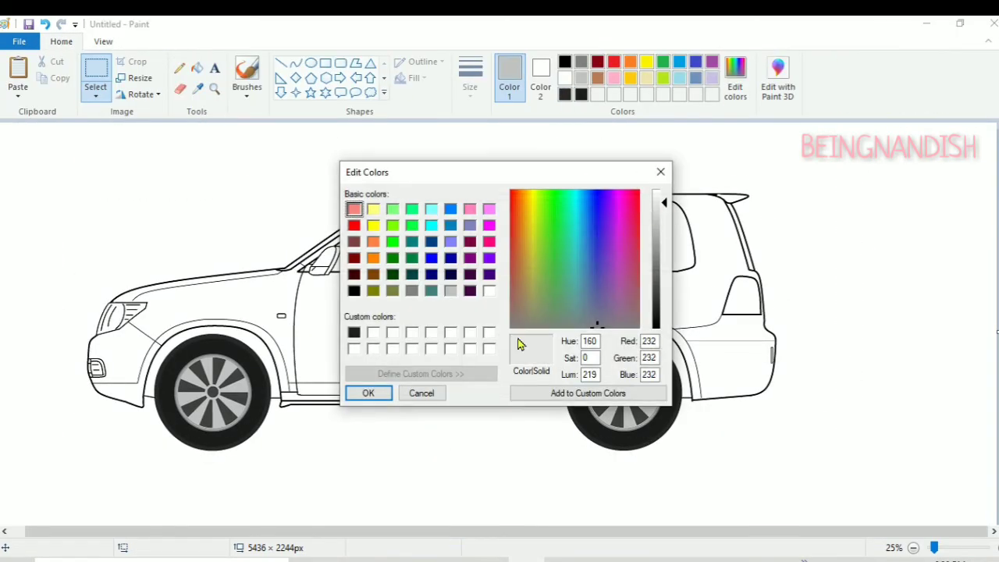
left_click(372, 388)
left_click(196, 68)
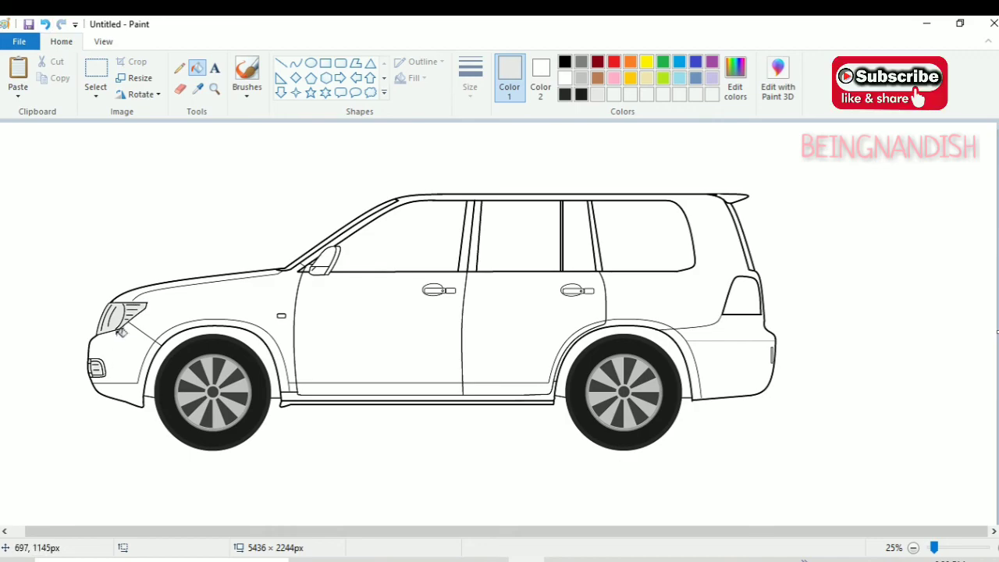
- Fill the front, rear door and rear quarter side windows with a custom dark grey
left_click(564, 93)
left_click(391, 234)
left_click(513, 234)
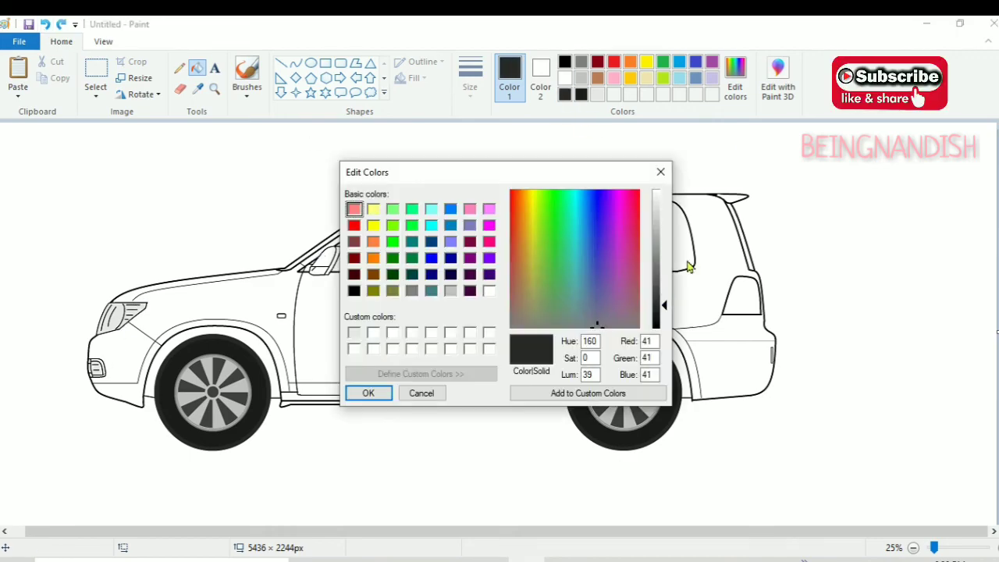
left_click(370, 390)
left_click(483, 219)
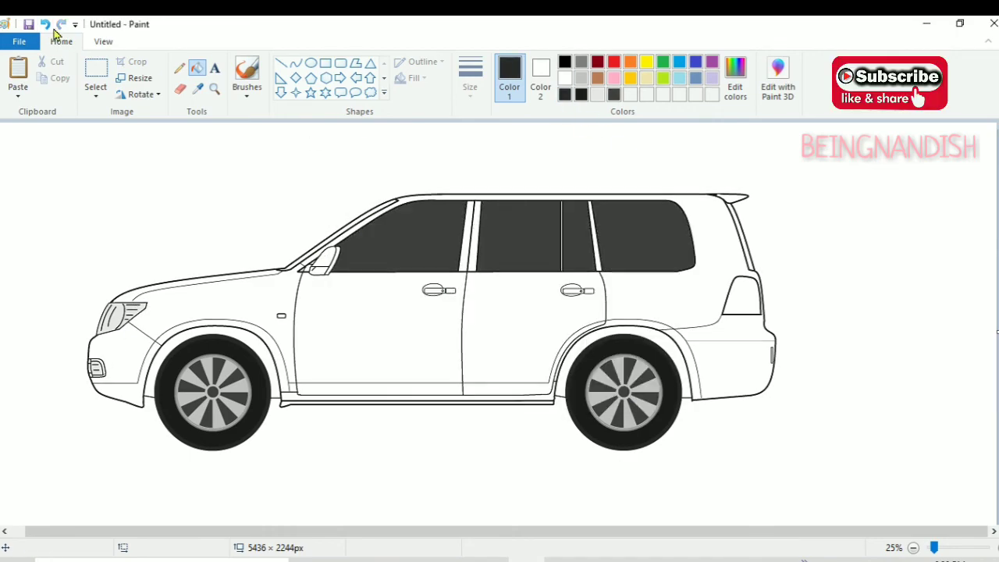
- Fill the pillars between the side windows and the lower part of the door mirror with darker charcoal
left_click(472, 234)
left_click(594, 227)
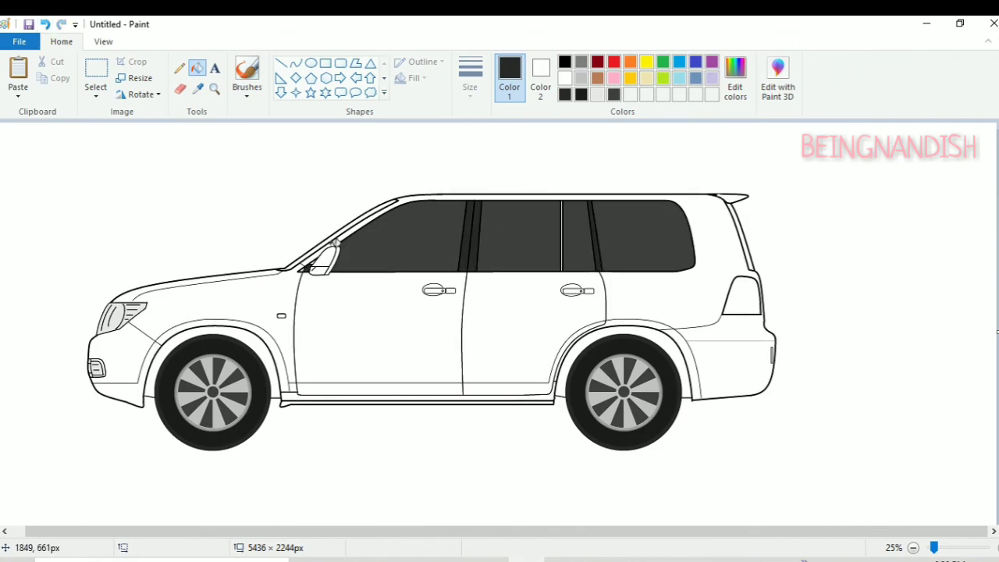
left_click(319, 269)
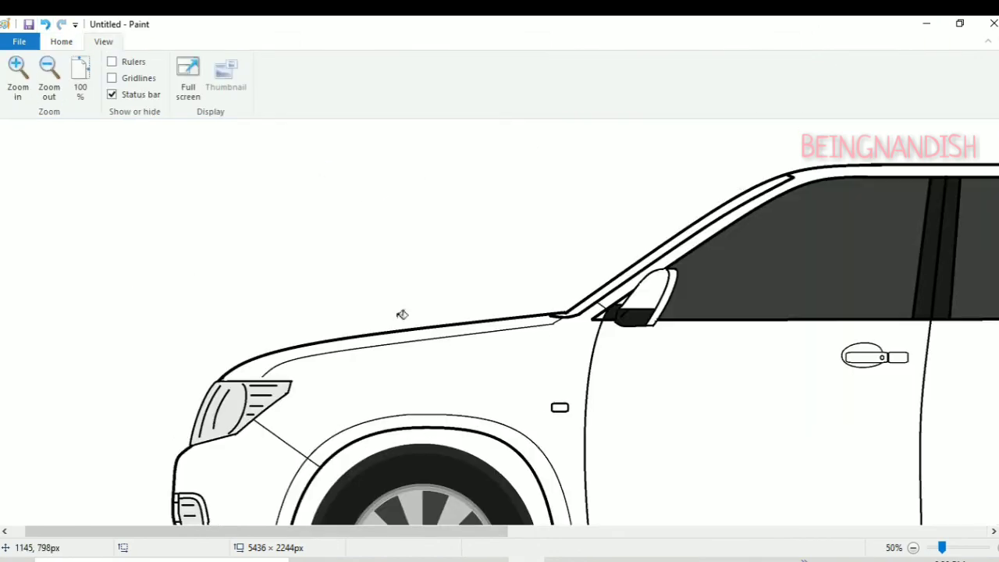
- Cover the white gap in the rear door's window divider with a thicker charcoal vertical line about 373 px long
scroll(483, 273, "right", 5)
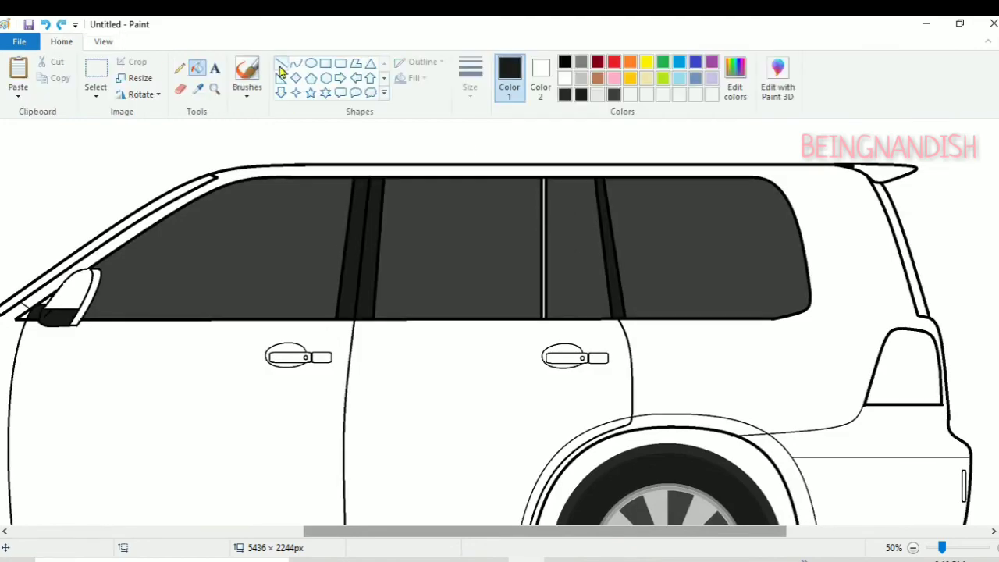
left_click(281, 65)
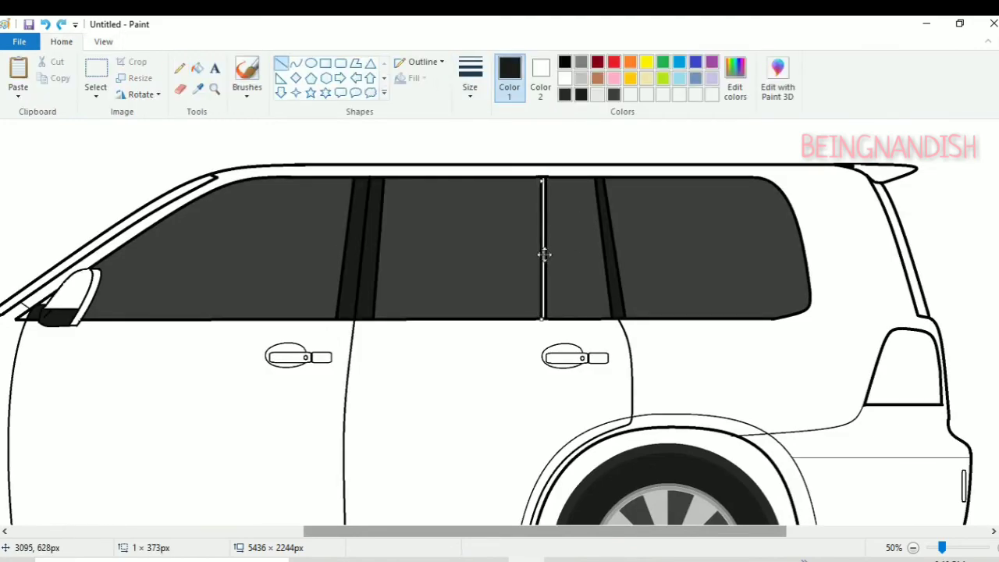
left_click(470, 78)
left_click(505, 218)
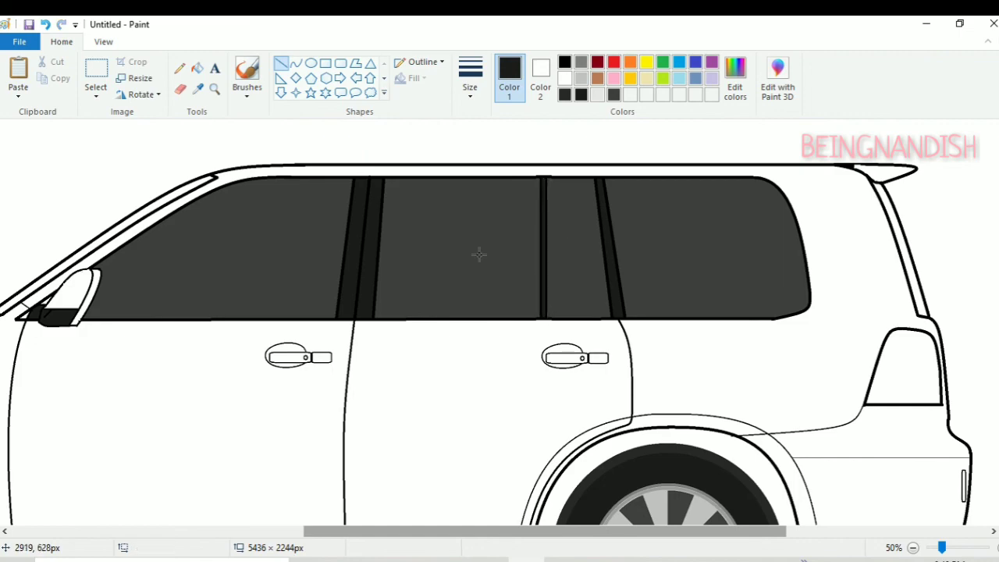
- Fill the narrow rear windscreen strip below the spoiler with dark grey
left_click(582, 66)
left_click(199, 69)
left_click(913, 256)
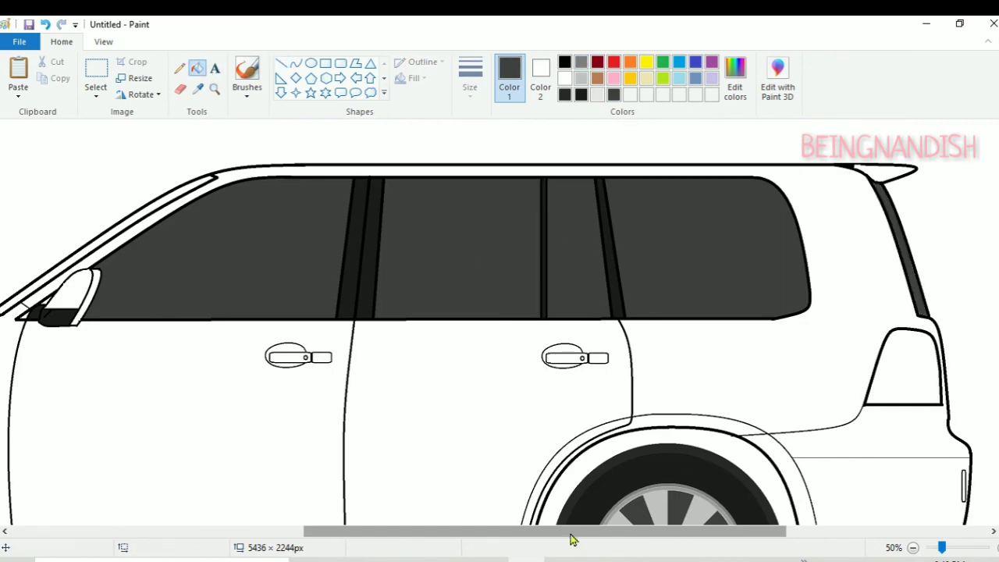
- Fill the narrow front windscreen strip along the A-pillar with the palette's medium grey
left_click_drag(572, 532, 416, 532)
left_click(582, 62)
left_click(511, 184)
left_click(613, 94)
left_click(508, 187)
left_click(581, 62)
left_click(452, 218)
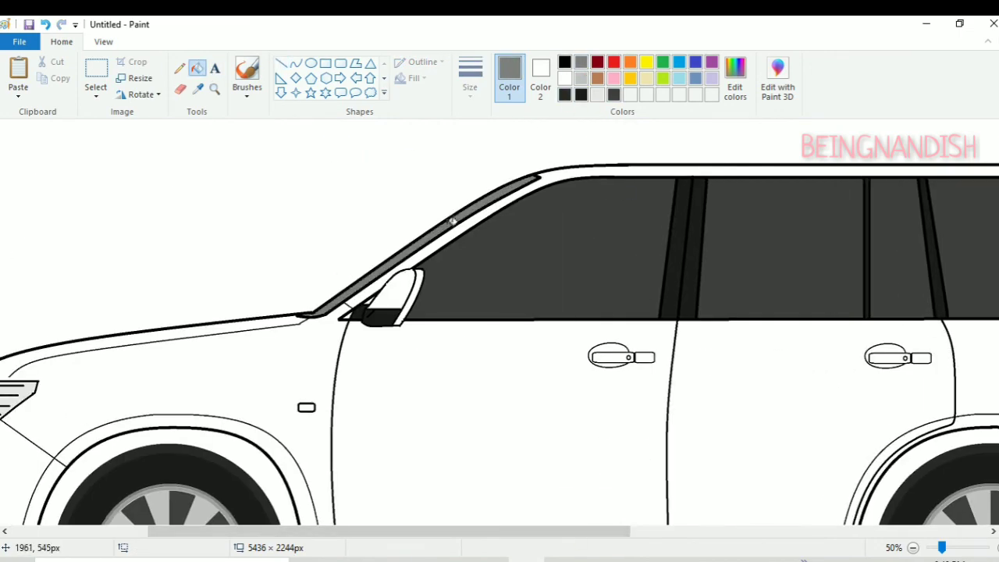
- Mix a custom near-black and fill the gaps between the tyres and both wheel arches with it
scroll(452, 219, "down", 3)
left_click_drag(339, 532, 267, 534)
left_click(581, 94)
left_click(735, 80)
left_click_drag(662, 314, 662, 321)
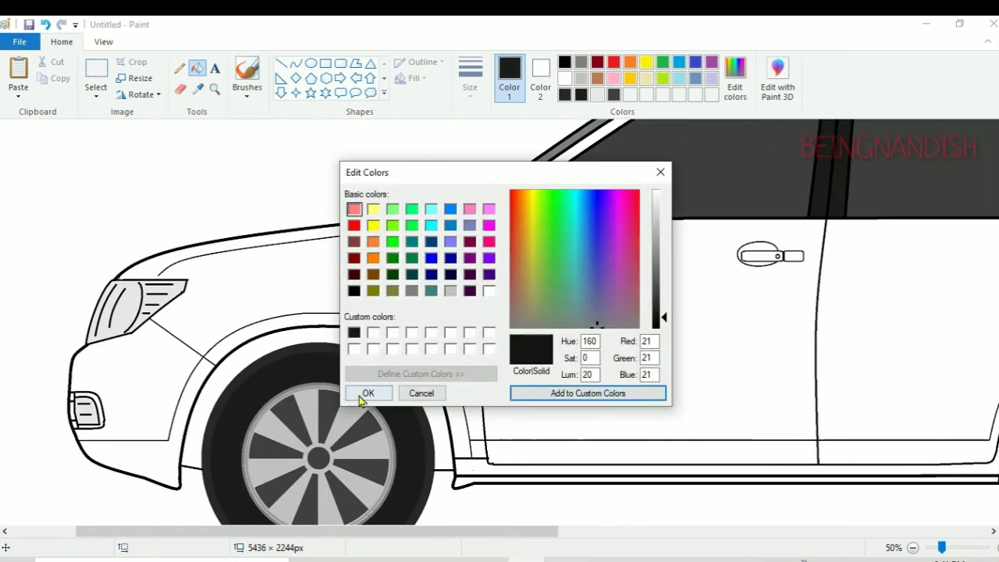
left_click(368, 393)
left_click(734, 81)
left_click(421, 392)
left_click_drag(324, 533, 667, 537)
left_click(528, 373)
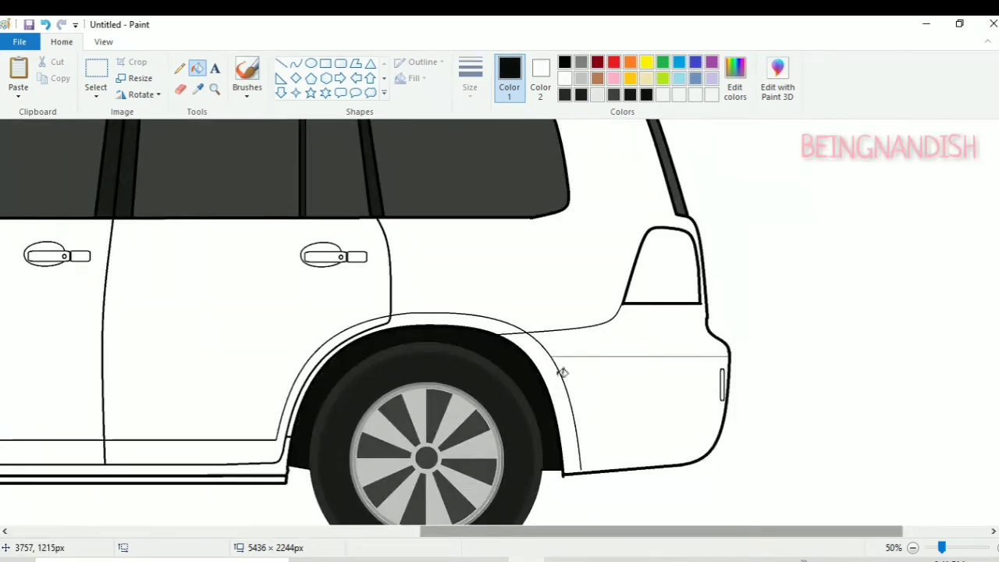
- Fill the surround of the front fog lamp with dark charcoal
left_click(103, 42)
left_click(49, 78)
left_click(20, 82)
left_click(62, 42)
left_click(565, 94)
scroll(290, 330, "down", 3)
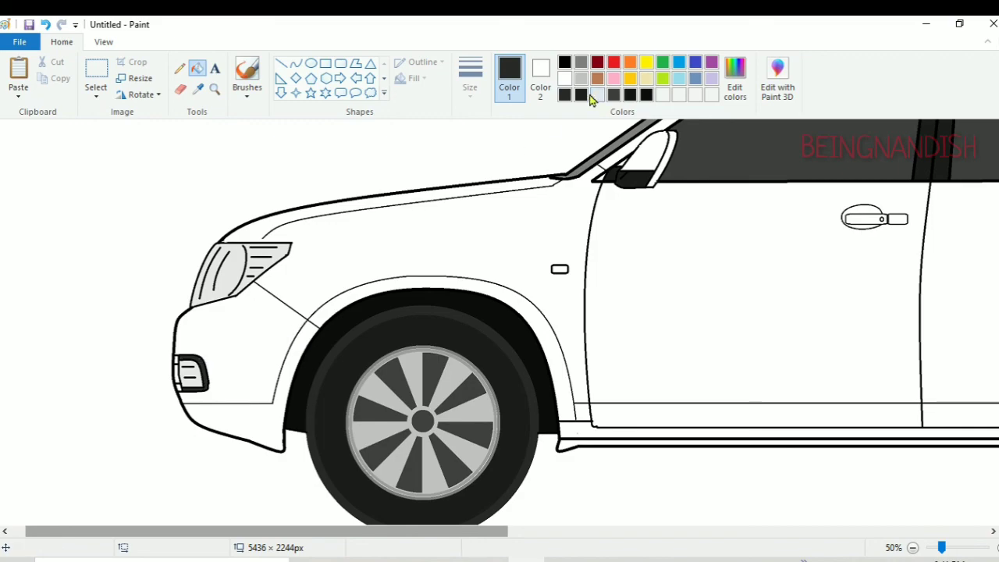
- Mix a custom dark red from the palette's red and fill the tail lamp with it
left_click_drag(191, 533, 625, 534)
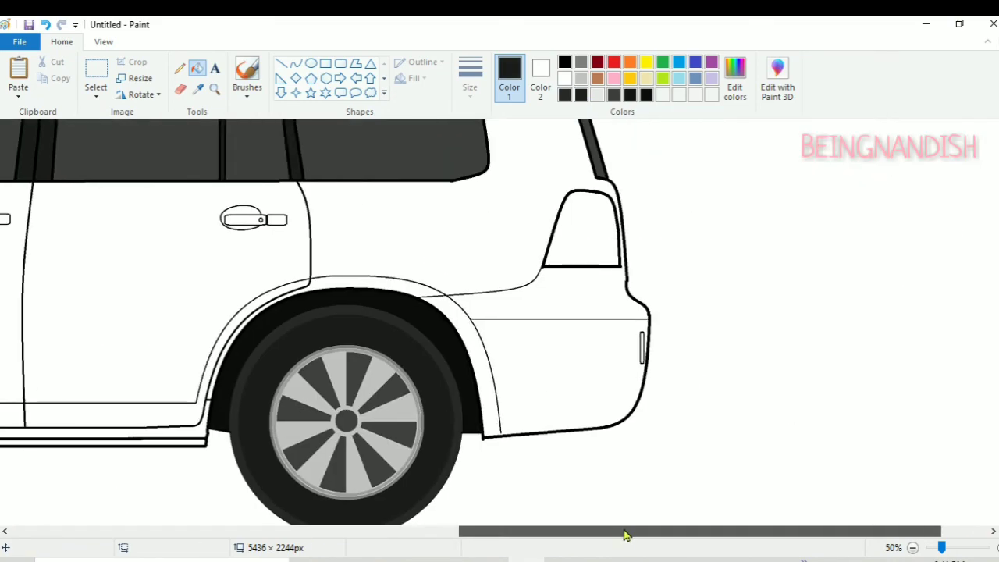
left_click(614, 62)
left_click(734, 81)
left_click(663, 278)
left_click(368, 392)
left_click(734, 81)
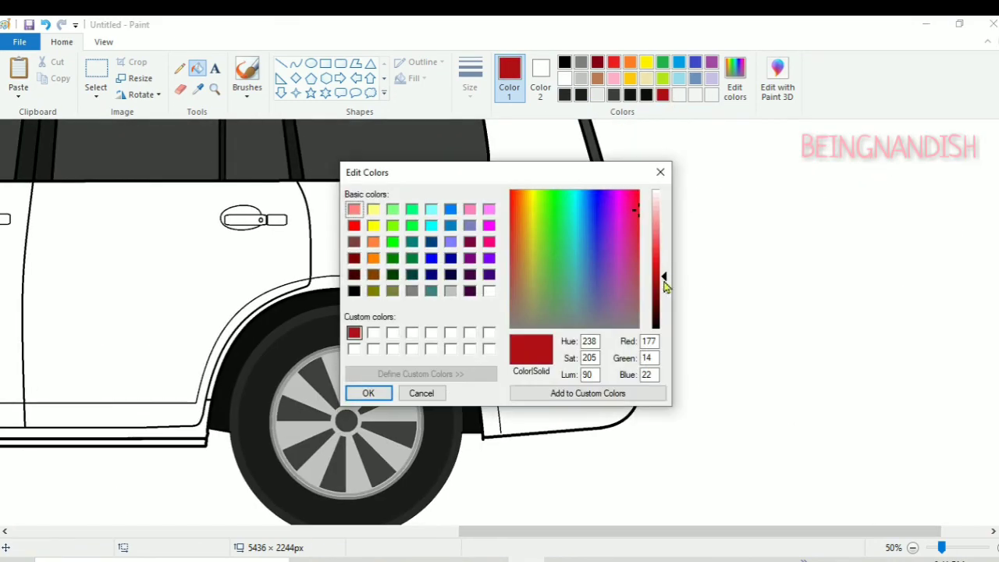
left_click(367, 392)
left_click(590, 232)
- Draw a thick bright red curve inside the tail lamp, following its top and outer edge, about 113 × 137 px
left_click(103, 42)
left_click(18, 76)
left_click_drag(479, 533, 635, 534)
left_click(62, 42)
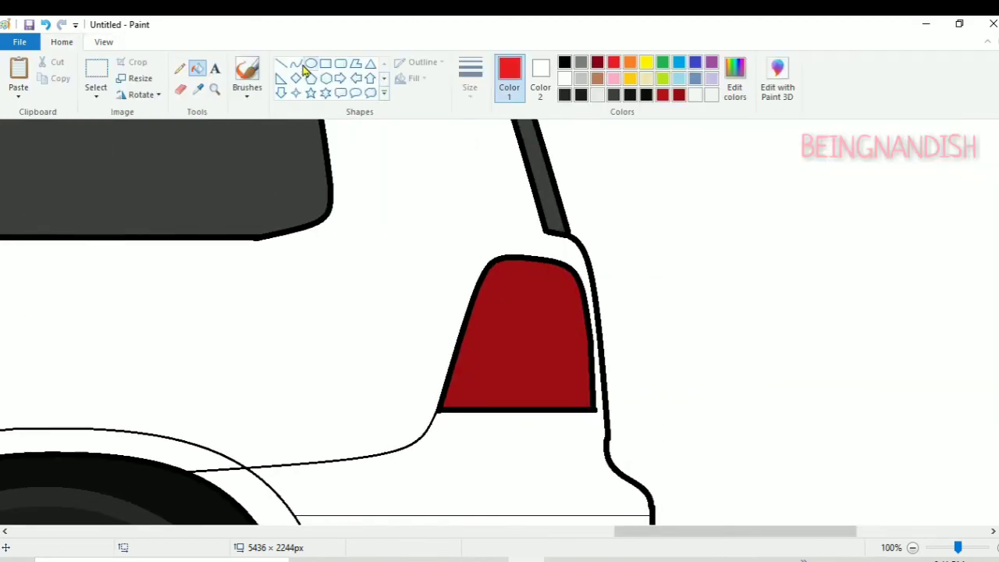
left_click(297, 64)
left_click(470, 78)
left_click(504, 211)
left_click_drag(504, 270, 580, 368)
left_click_drag(571, 269, 579, 274)
left_click_drag(582, 319, 587, 319)
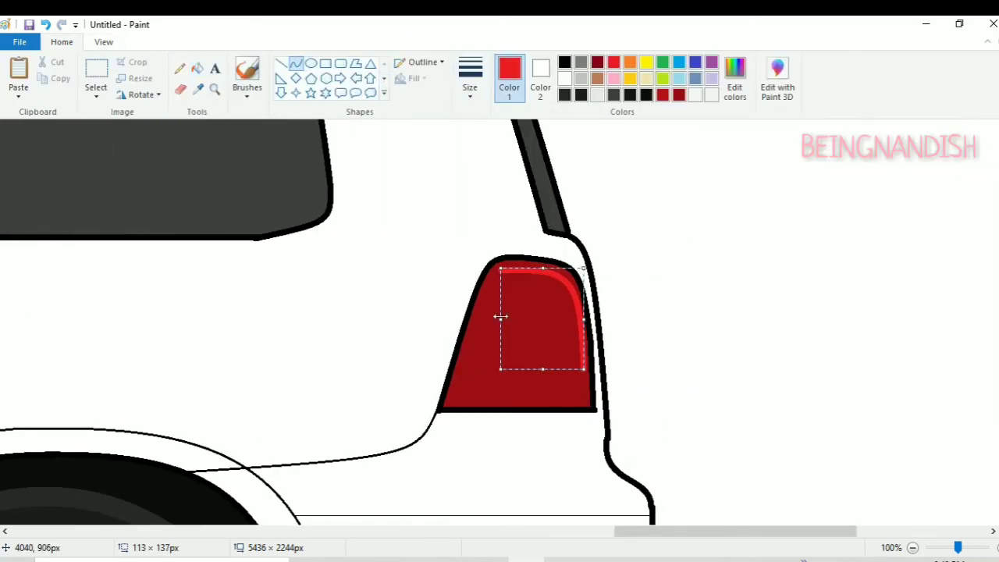
left_click_drag(502, 317, 497, 318)
left_click_drag(557, 304, 557, 301)
left_click(669, 213)
- Draw a bright red horizontal line from the curve's lower end across the tail lamp, with six evenly spaced stripes above it
mouse_move(584, 367)
left_mouse_down()
mouse_move(458, 373)
mouse_move(513, 371)
left_mouse_up()
left_click(420, 323)
left_click(45, 25)
left_click(280, 64)
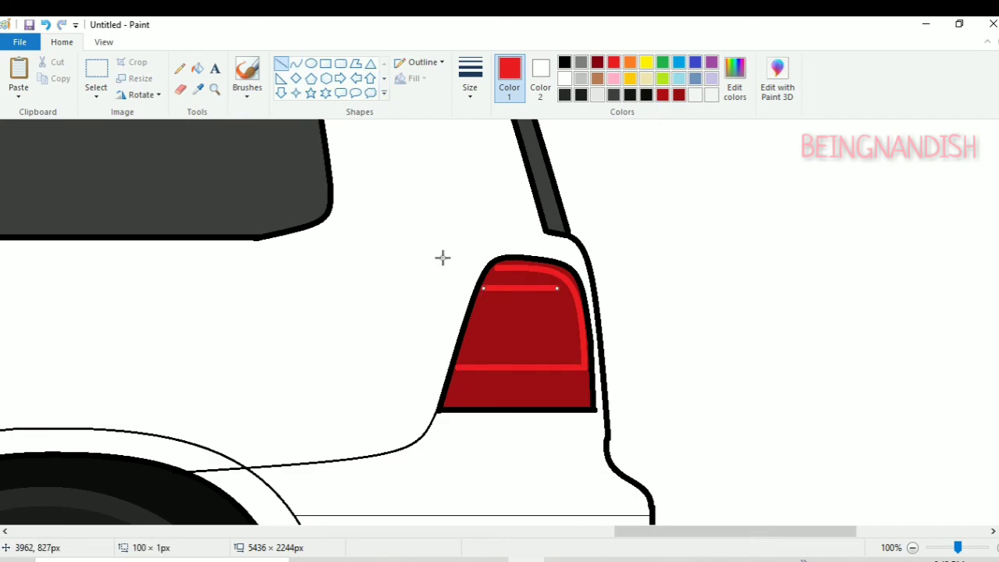
left_click_drag(566, 300, 465, 300)
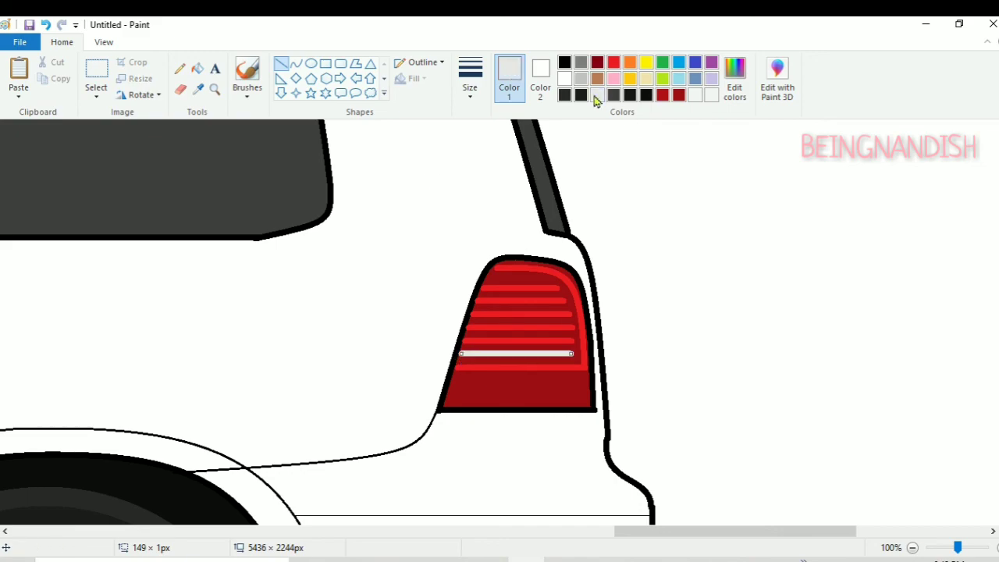
left_click(599, 146)
- Outline the tail lamp's lower band with thick light grey lines and fill its inside with medium grey
left_click_drag(455, 379, 587, 387)
left_click(45, 24)
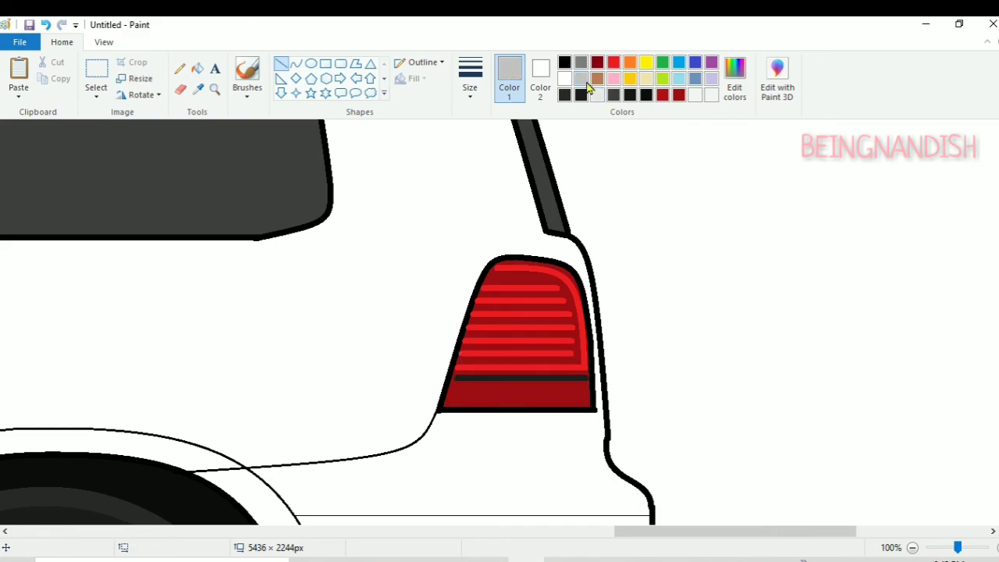
mouse_move(456, 379)
left_mouse_down()
mouse_move(586, 383)
mouse_move(445, 403)
left_mouse_up()
left_click(597, 94)
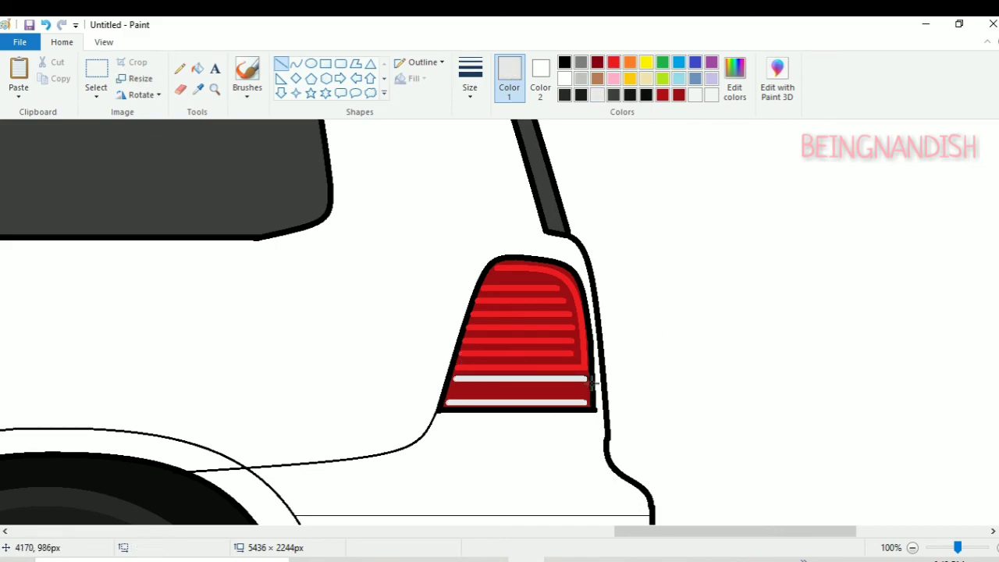
left_click(199, 72)
left_click(515, 390)
- Try filling the dark red gaps between the tail lamp's stripes with a lighter custom red
left_click(734, 78)
key("Escape")
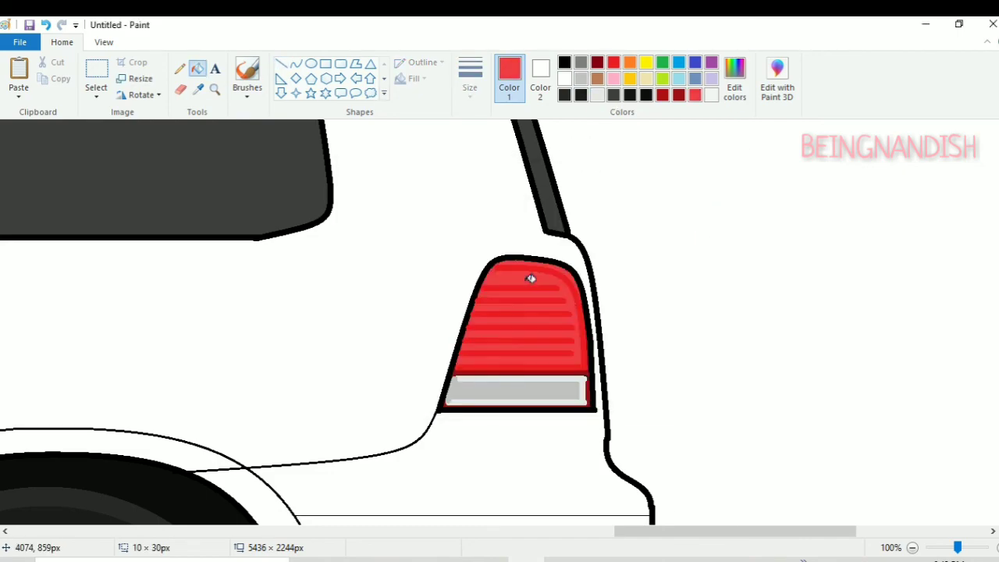
left_click(103, 42)
left_click(49, 71)
left_click(49, 70)
left_click(46, 25)
- Fill the small side marker on the front fender with light grey and the side step with dark grey
left_click(61, 42)
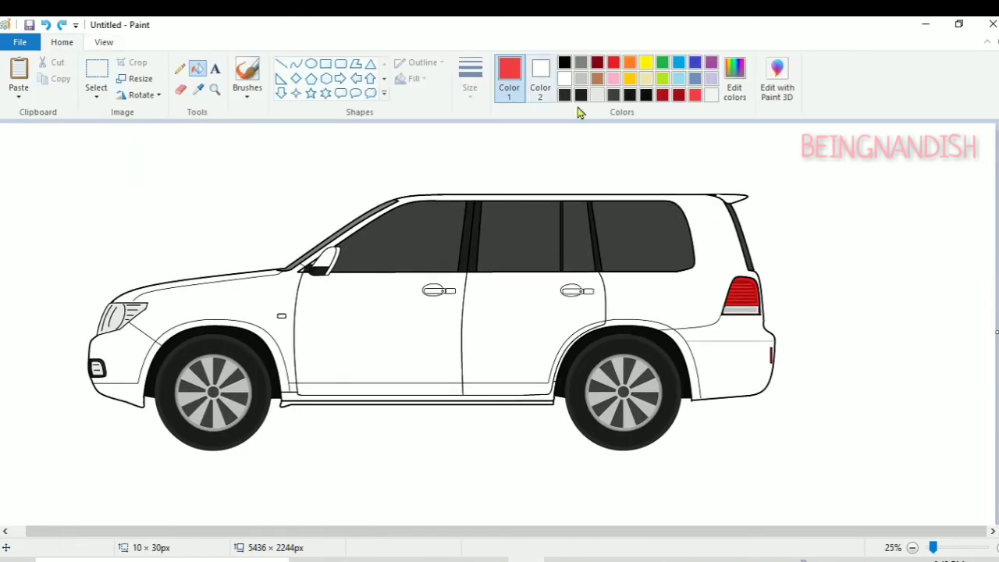
left_click(581, 79)
left_click(282, 316)
left_click(614, 95)
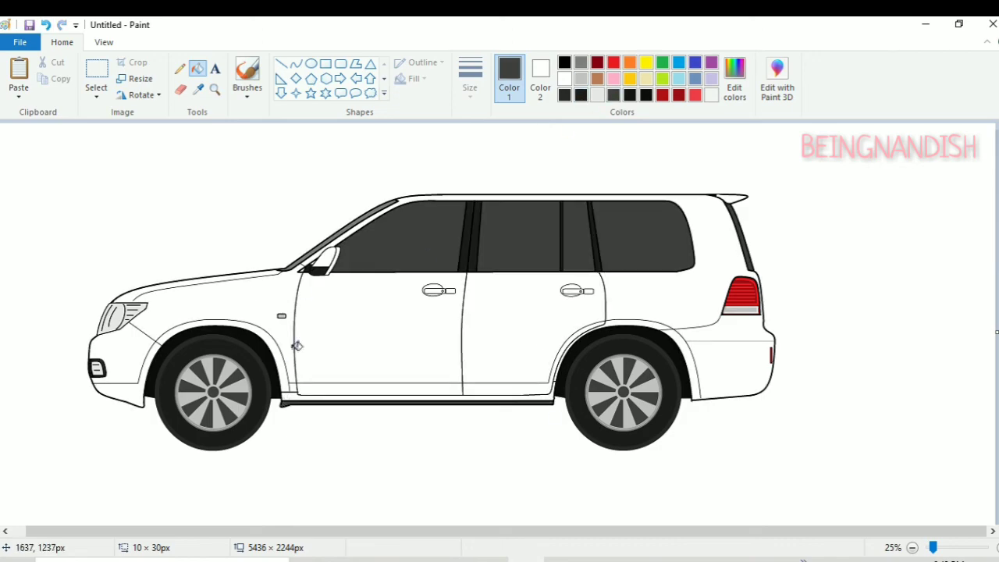